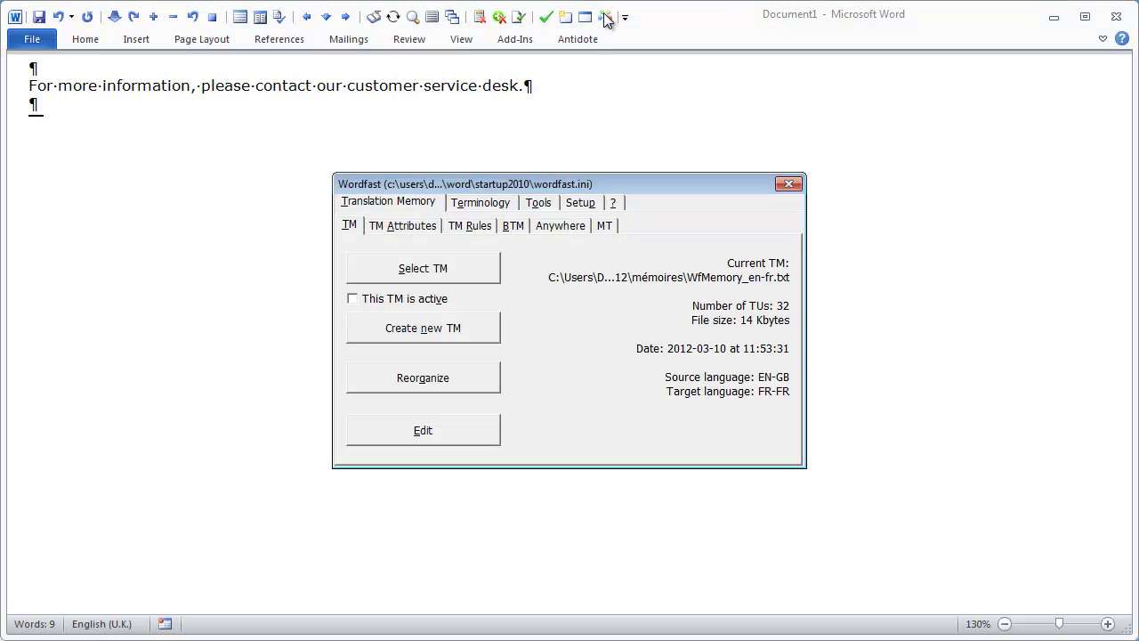
Check the Wordfast version, turn off AutoComplete suggestions for terminology from glossaries, and save the settings.
left_click(615, 203)
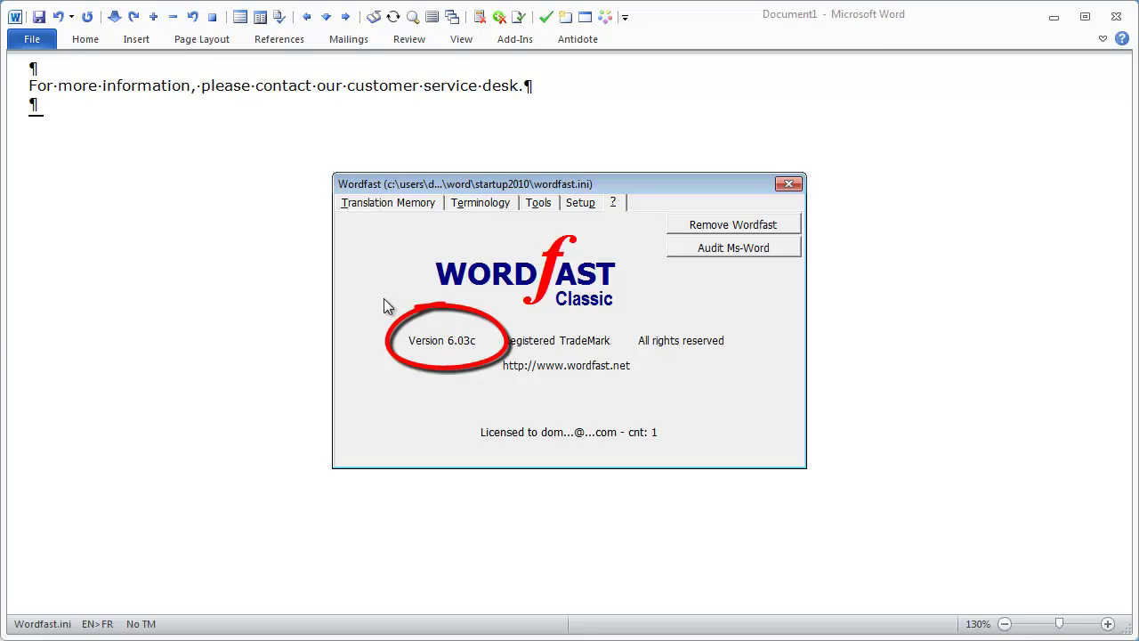
left_click(577, 203)
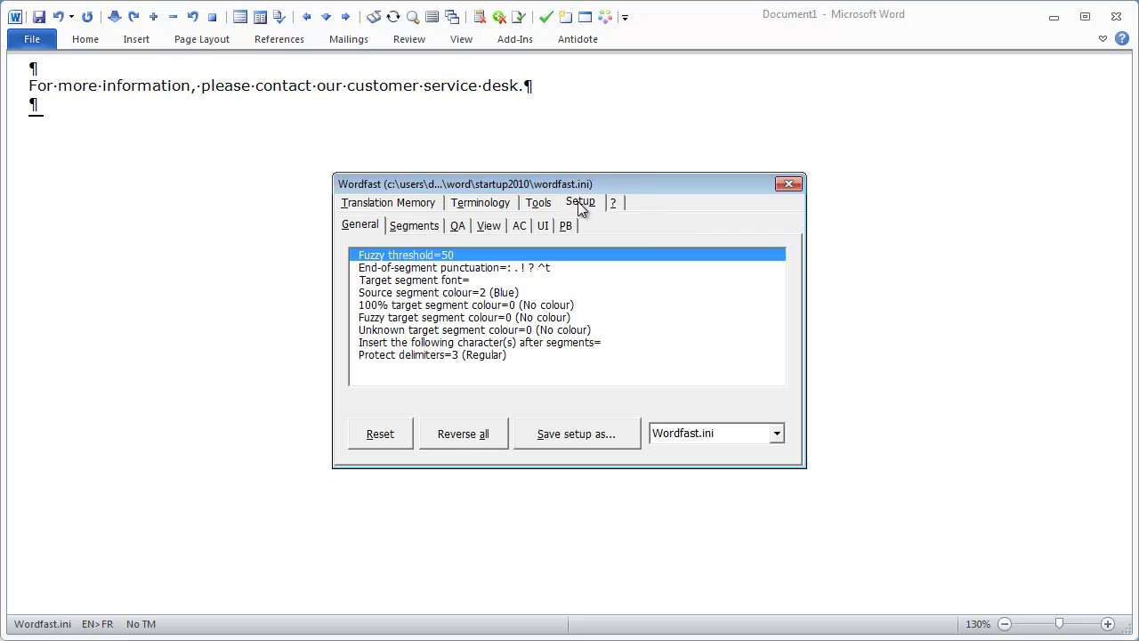
left_click(520, 228)
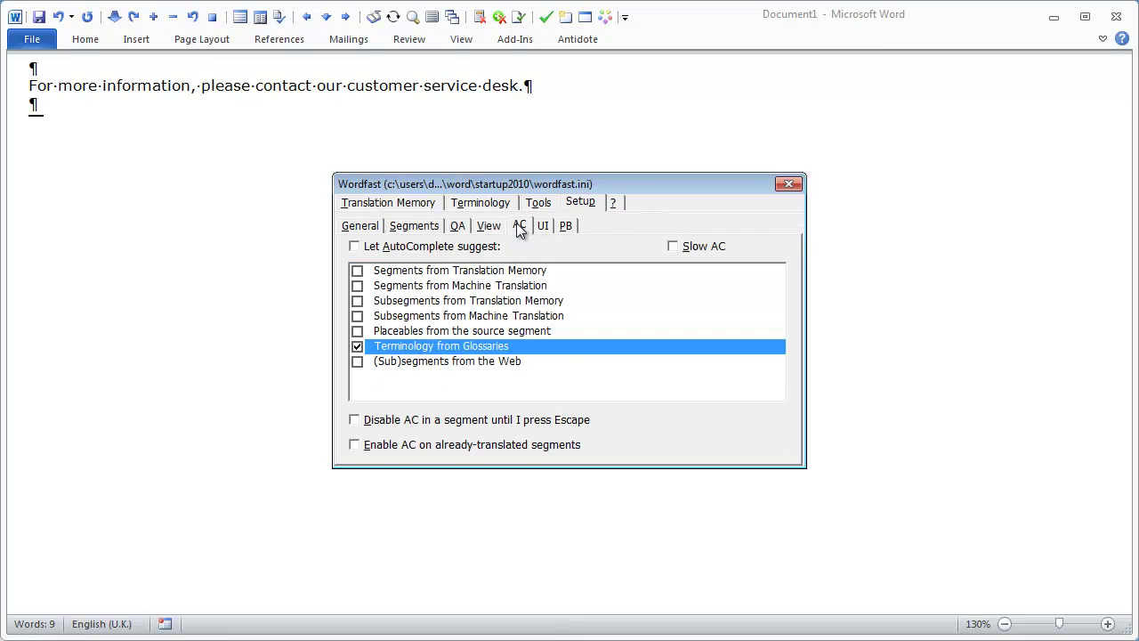
left_click(357, 346)
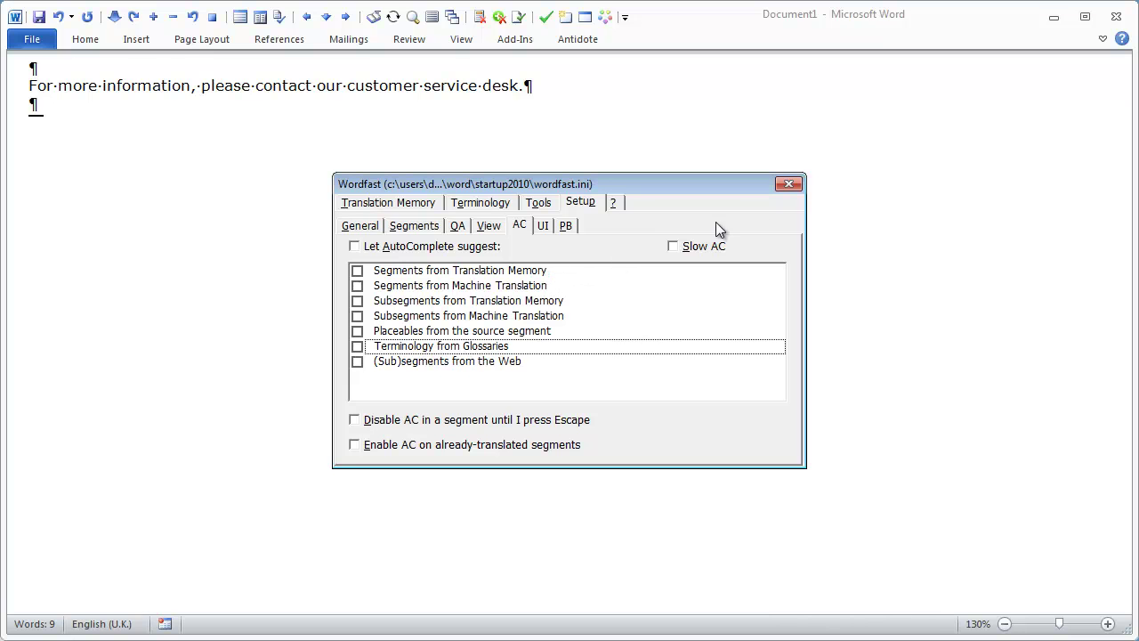
left_click(789, 185)
key("Return")
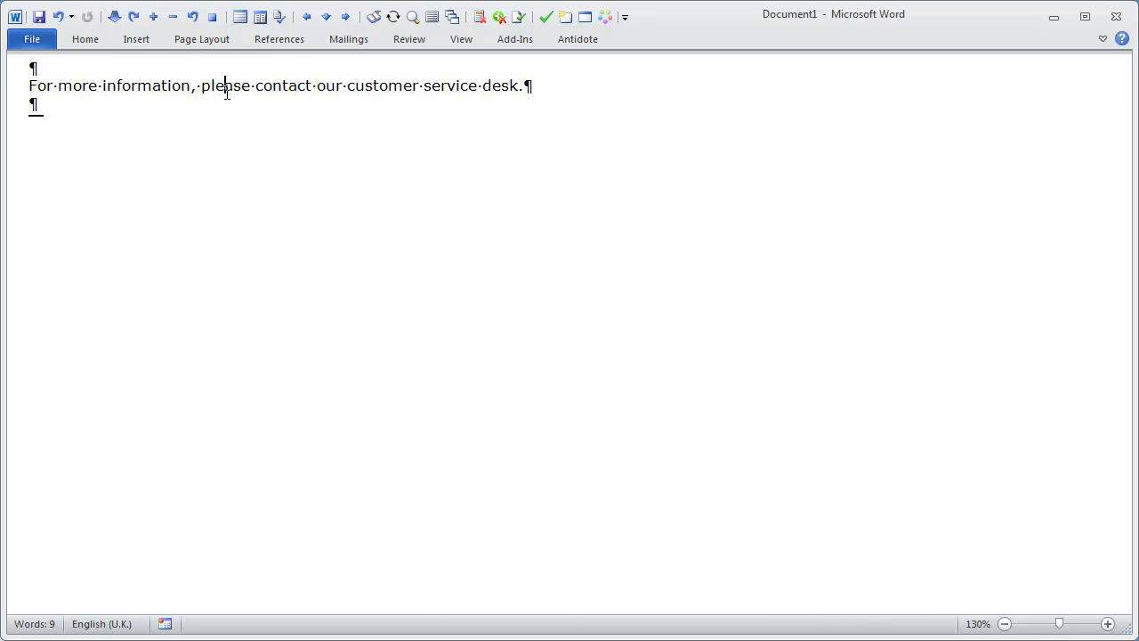
Open the customer service desk sentence as a translation segment and browse through its translation memory matches.
left_click(115, 17)
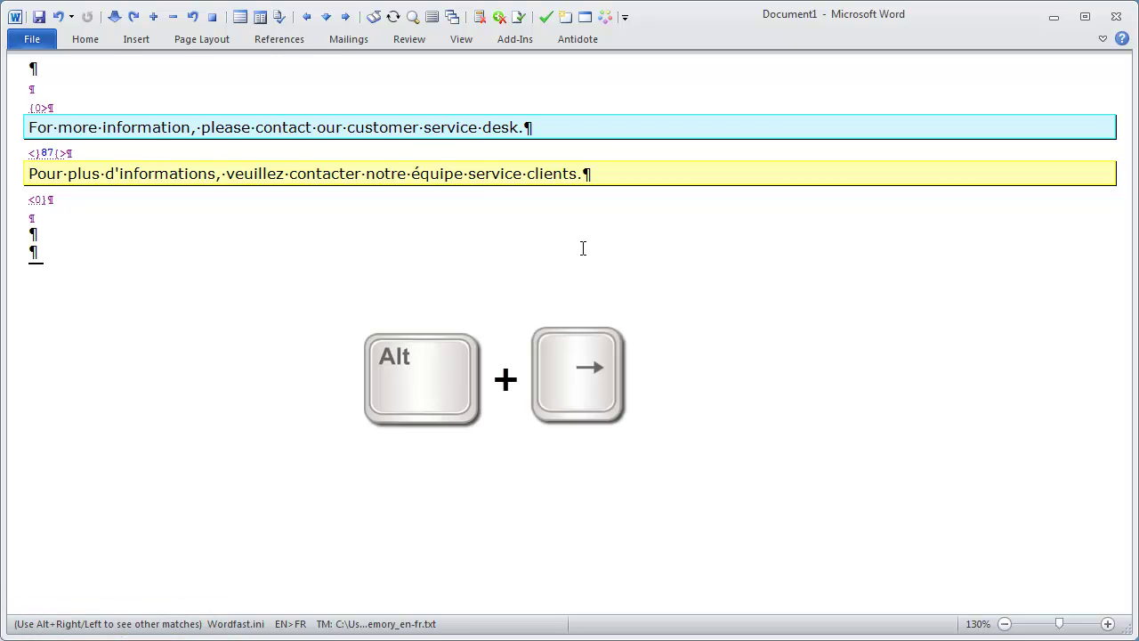
key("alt+Right")
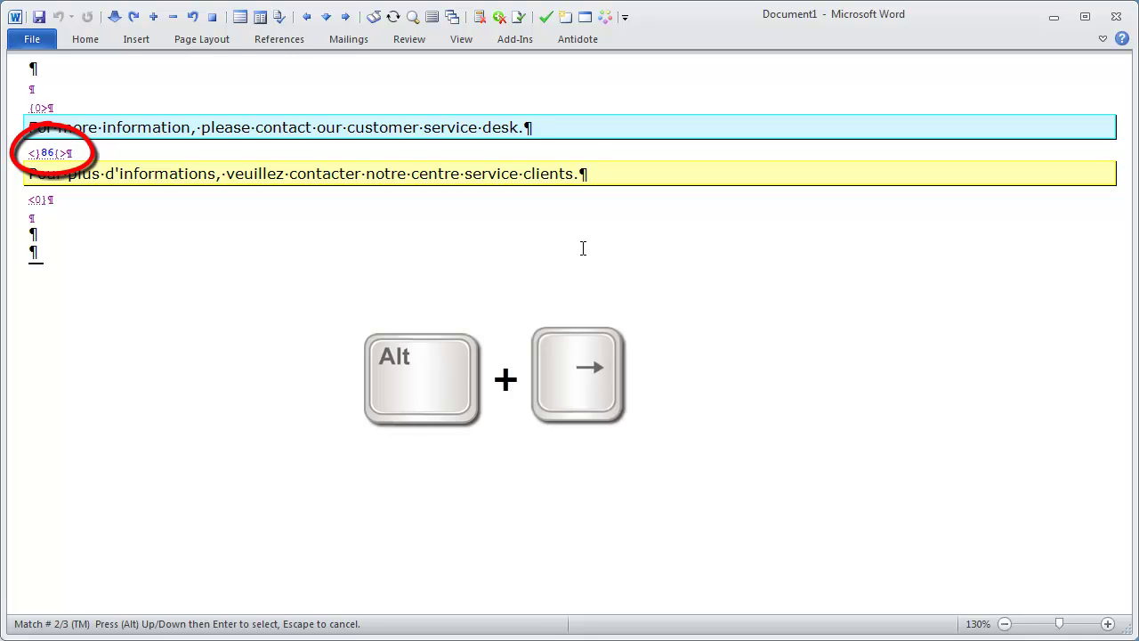
key("alt+Right")
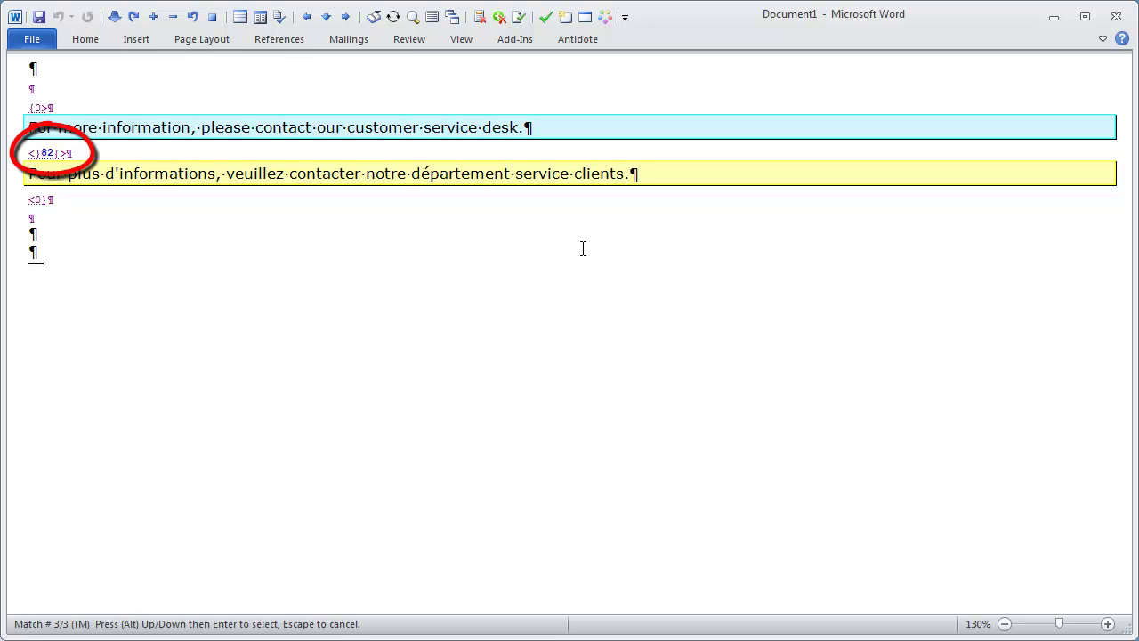
key("alt+Left")
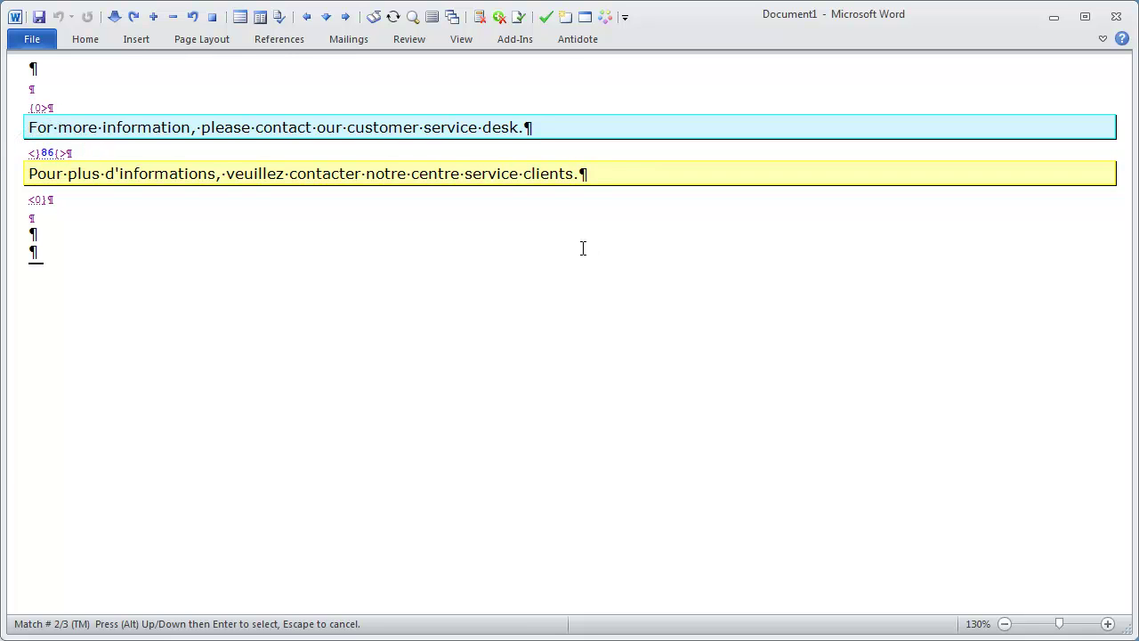
key("alt+Up")
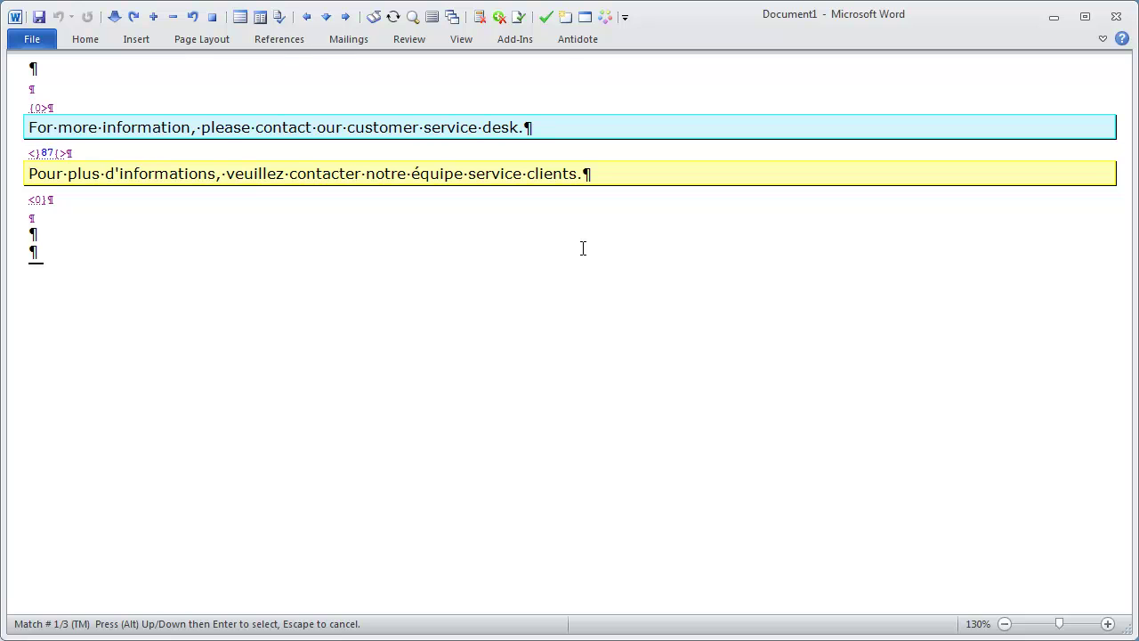
Show the origin and source text of the segment's memory matches, step through all of them, and close the segment.
left_click(452, 18)
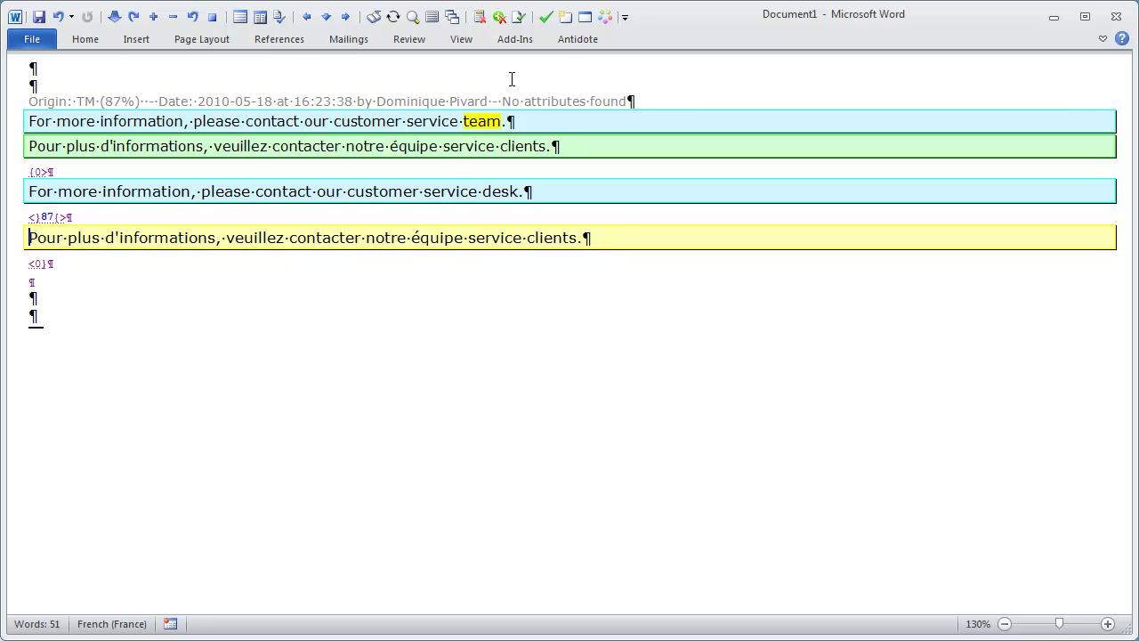
key("alt+Down")
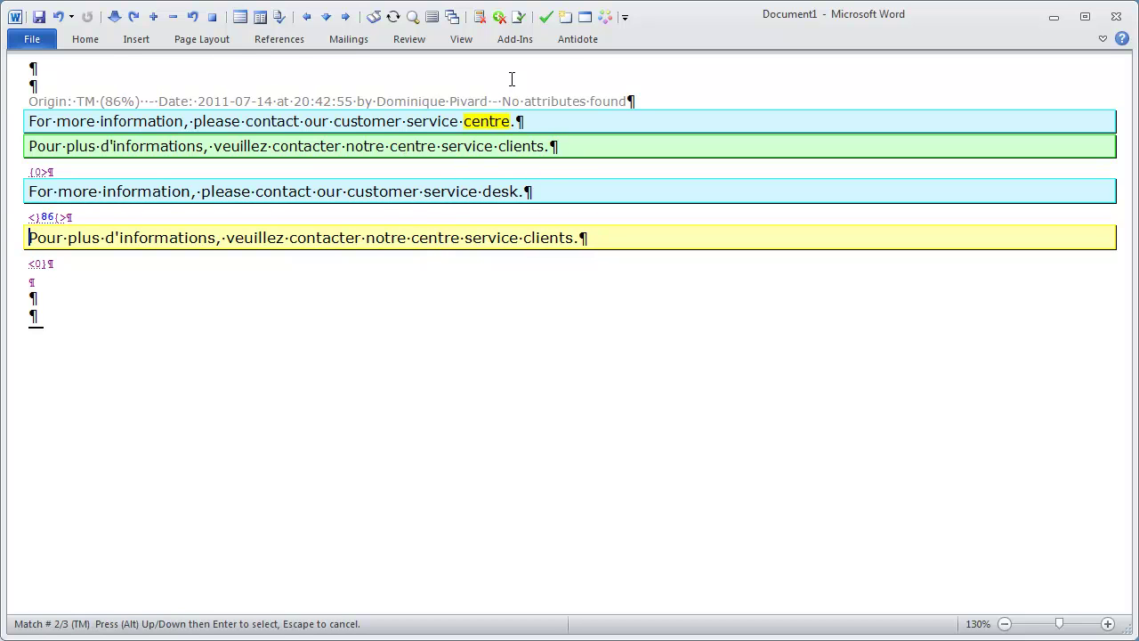
key("alt+Down")
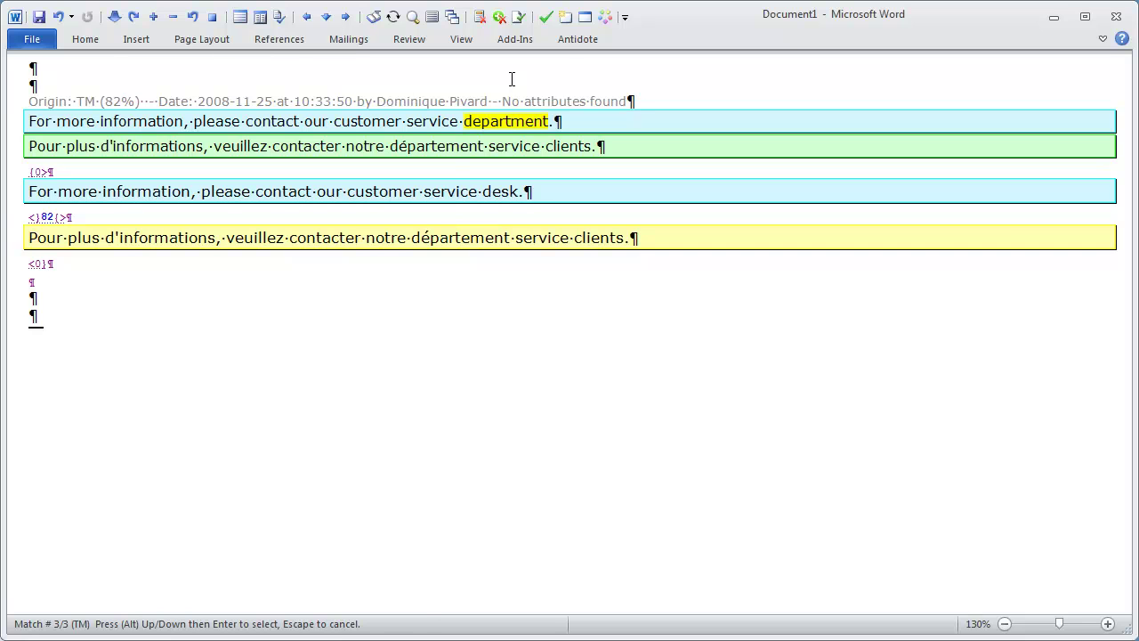
key("Escape")
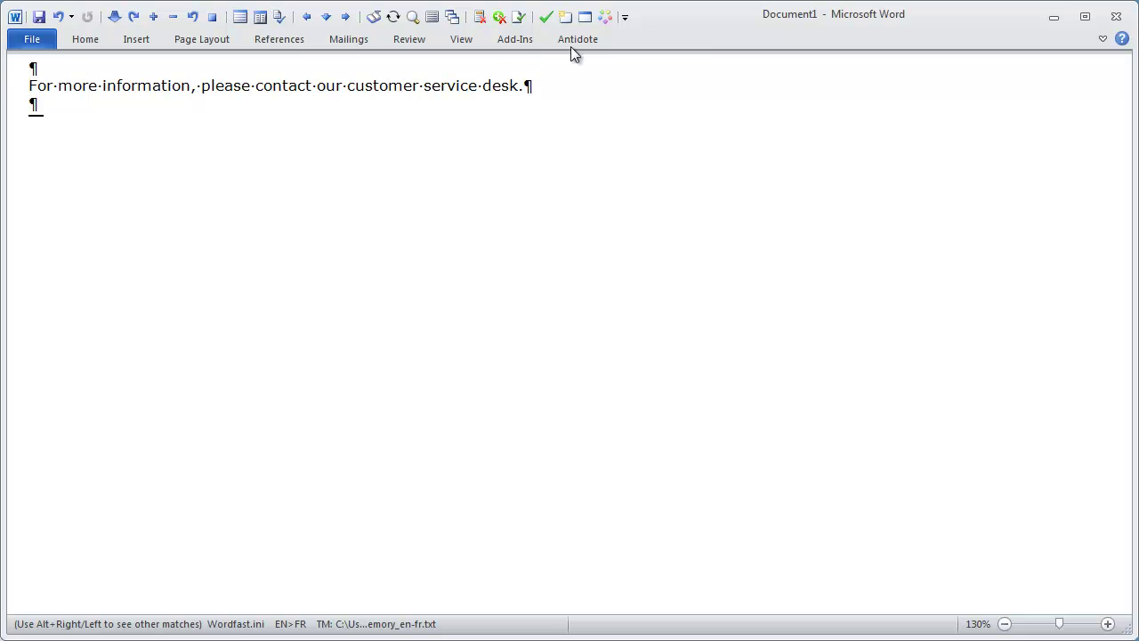
Enable AutoComplete with suggestions for segments from translation memory and save the Wordfast settings.
left_click(606, 18)
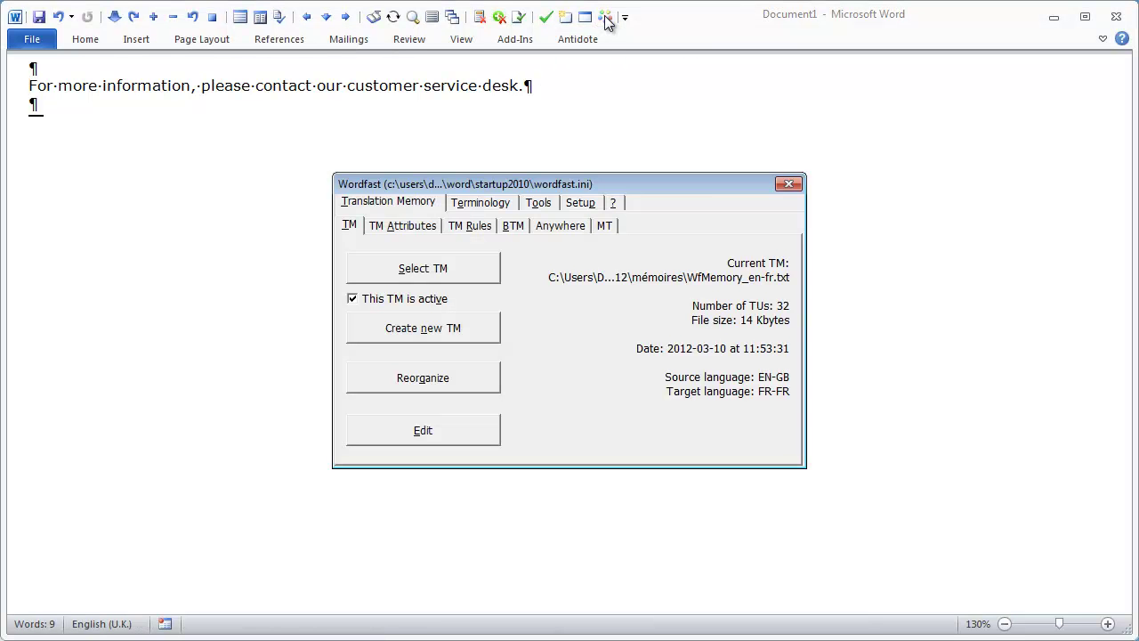
left_click(578, 204)
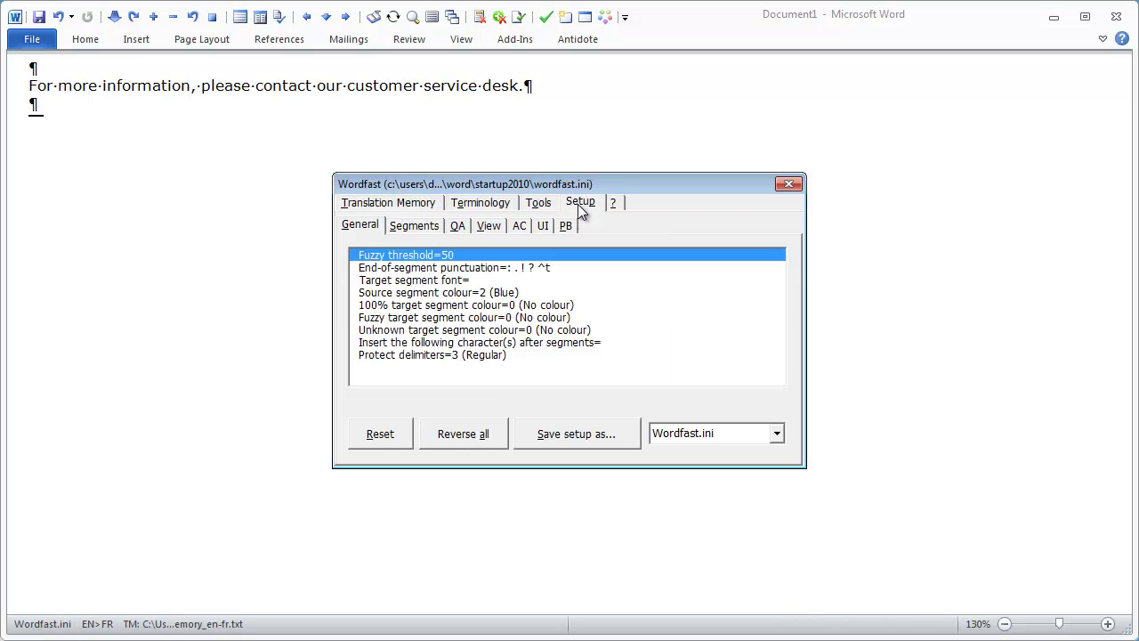
left_click(519, 224)
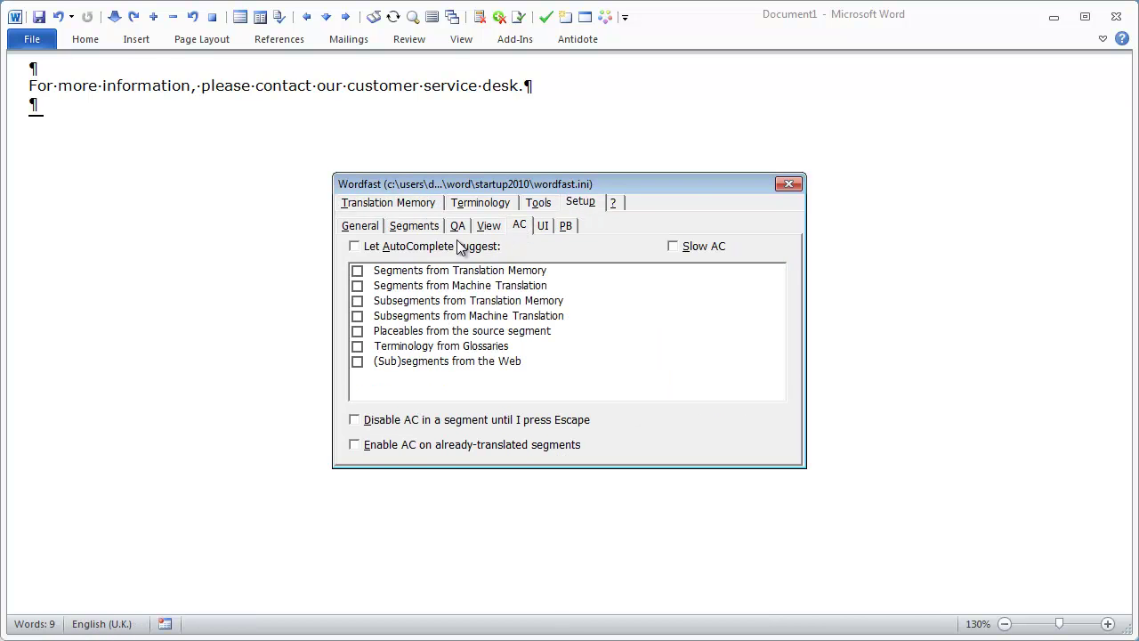
left_click(355, 247)
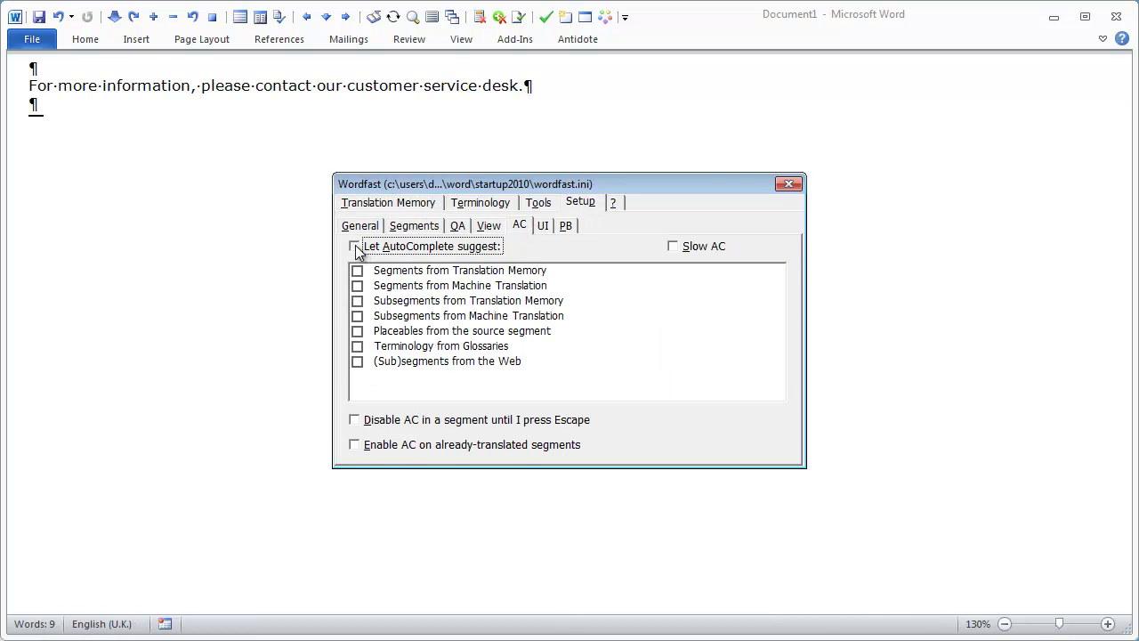
left_click(600, 267)
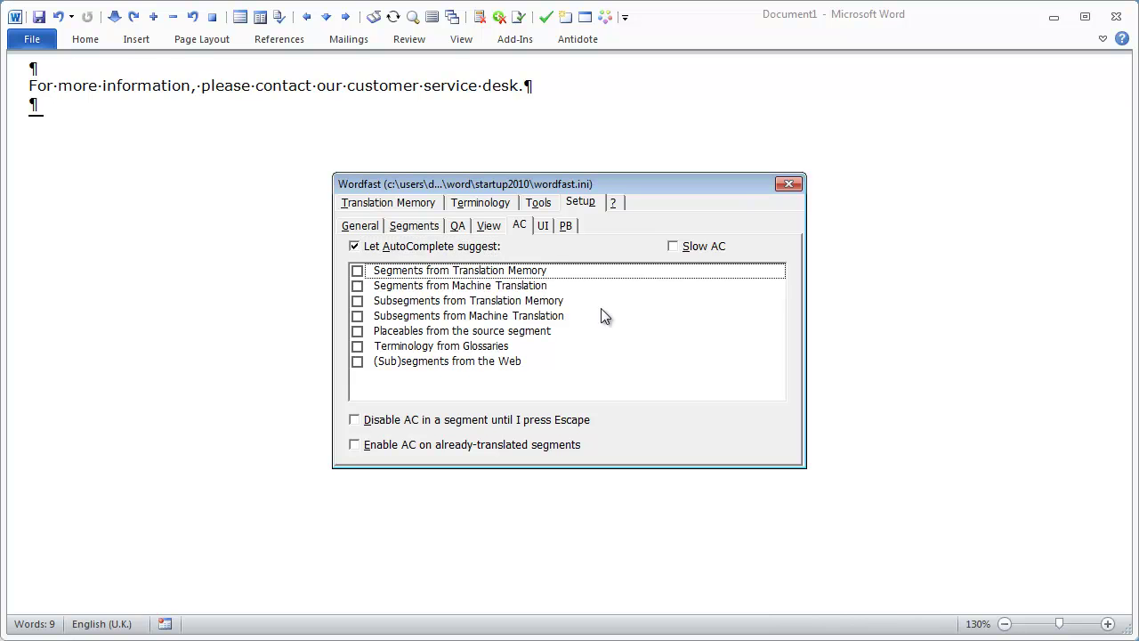
left_click(357, 271)
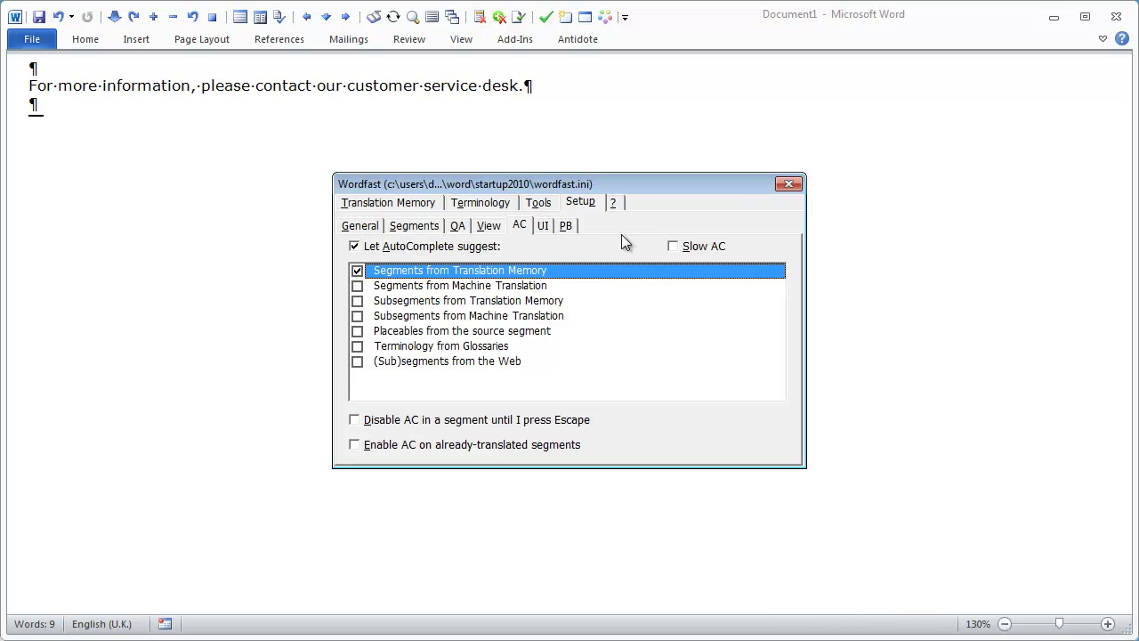
left_click(788, 186)
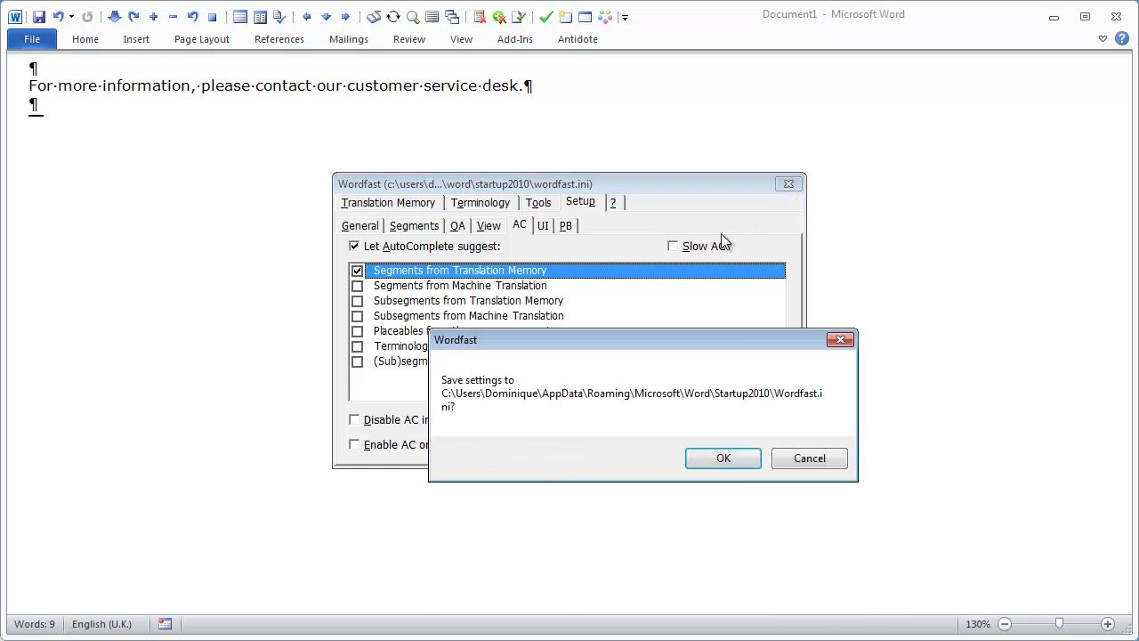
left_click(723, 457)
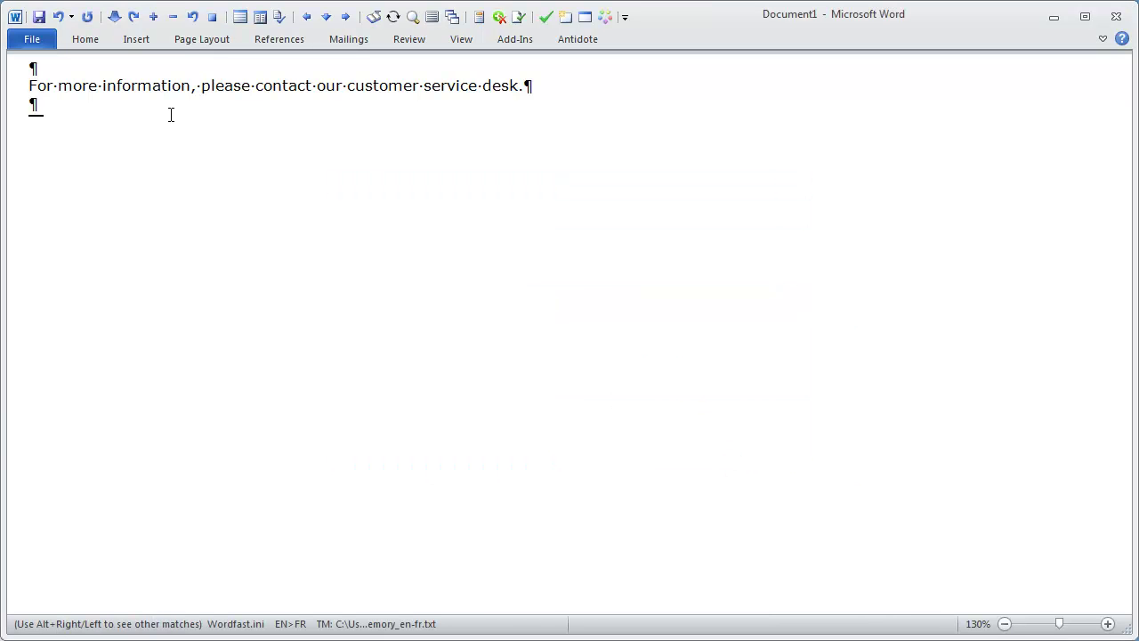
Reopen the sentence for translation, review the AutoComplete suggestions, and insert "Pour plus d'informations, veuillez contacter notre centre service clients.".
left_click(143, 86)
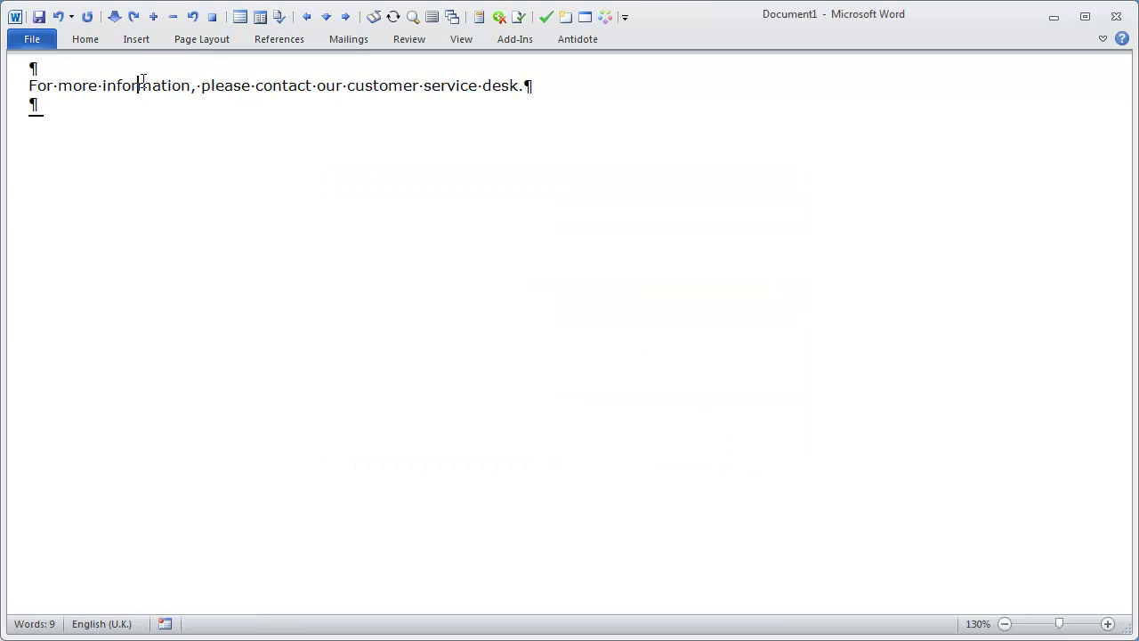
left_click(114, 18)
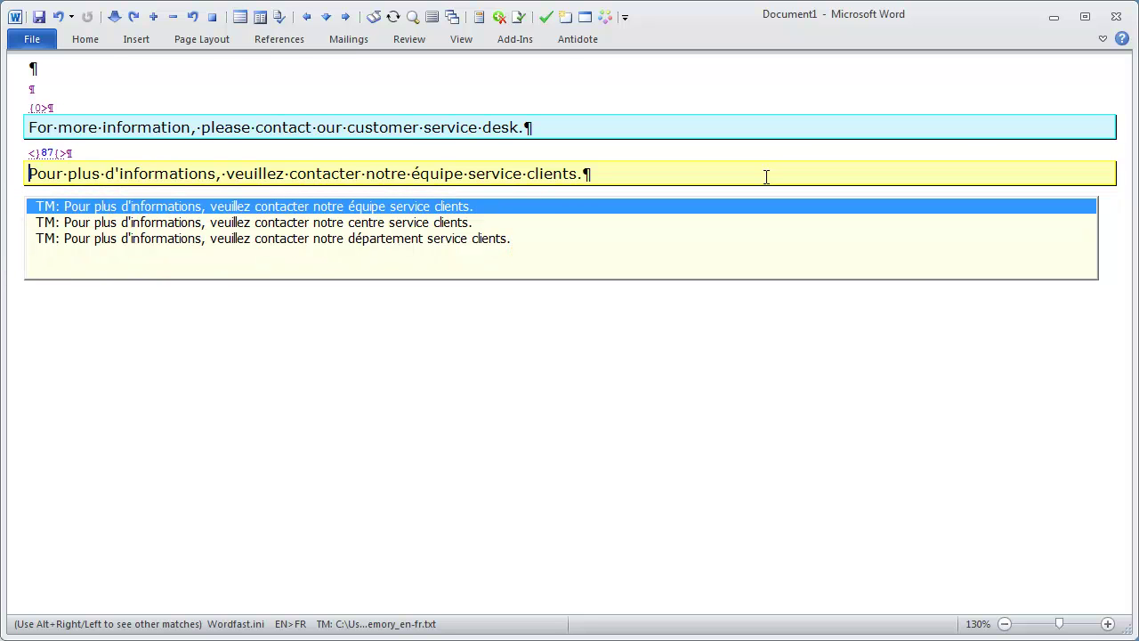
key("Down")
key("Down")
key("Up")
key("Up")
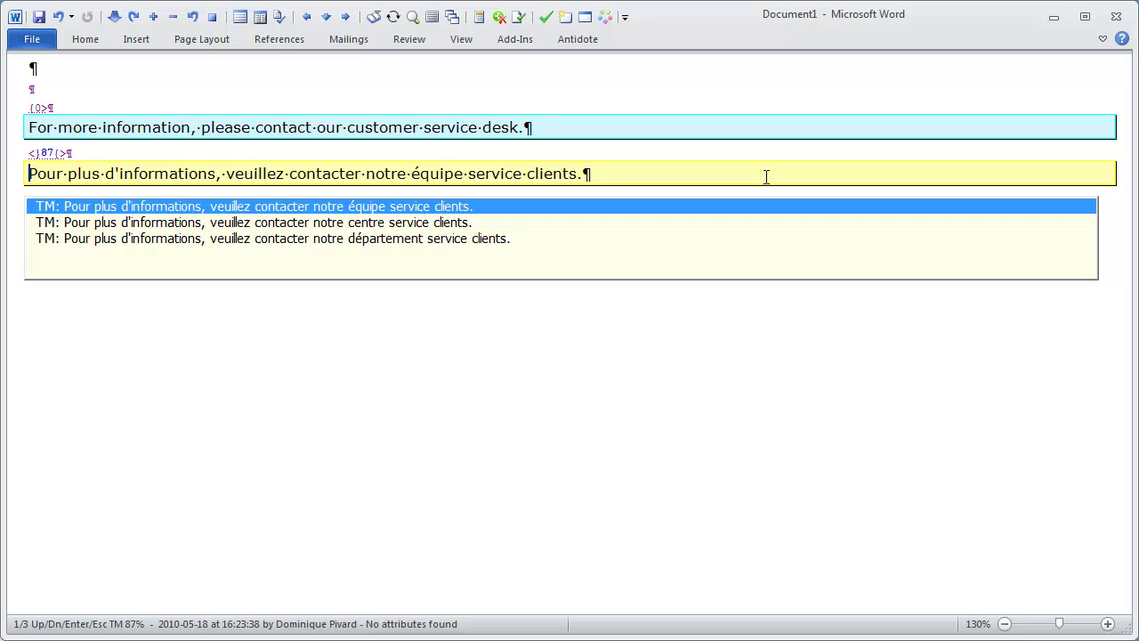
key("Down")
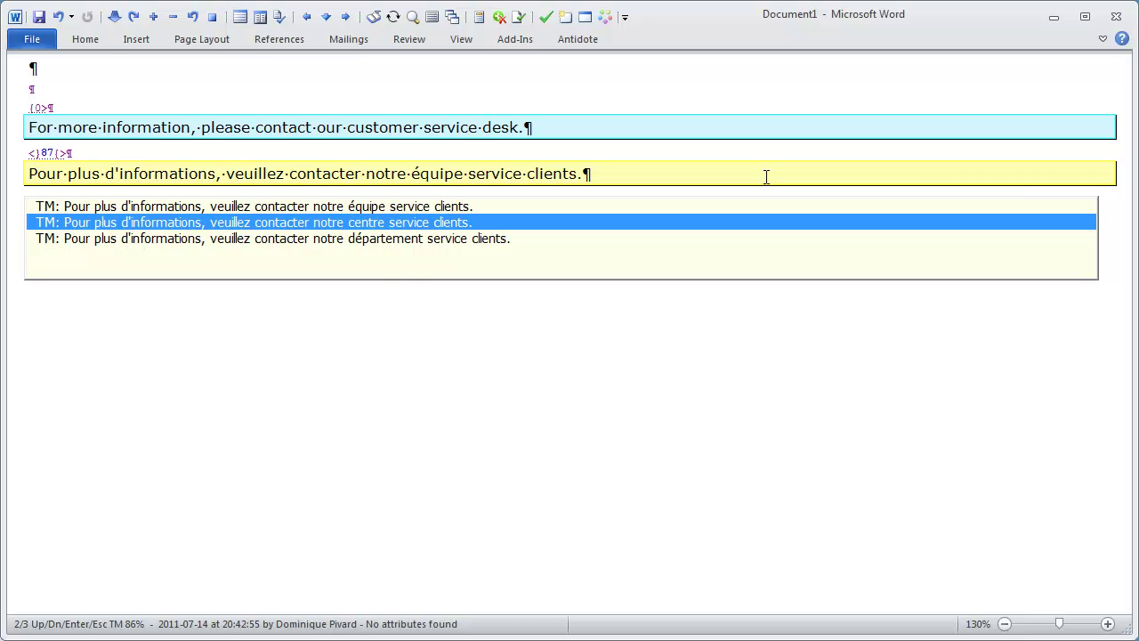
key("Return")
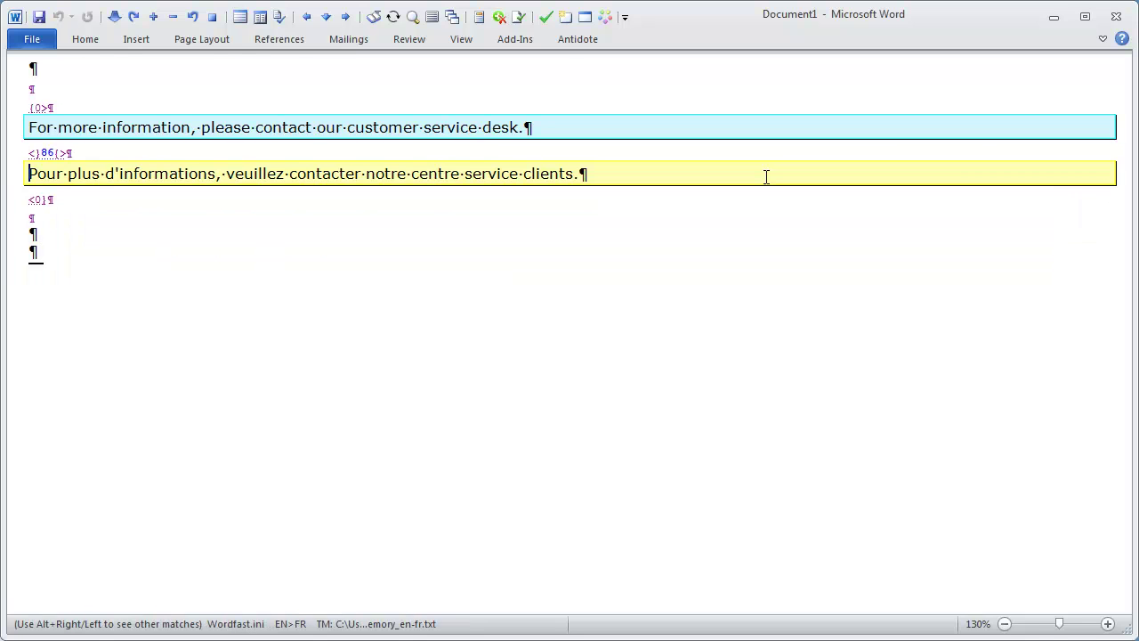
Show the match details above the segment and cycle through the memory matches alongside the AutoComplete list.
left_click(453, 17)
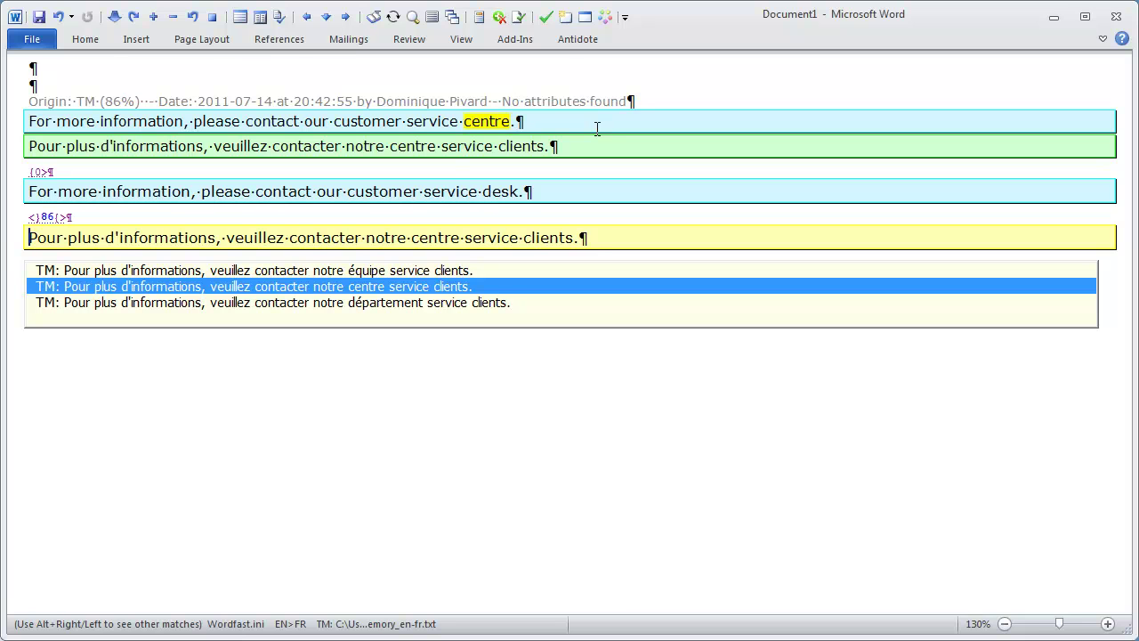
key("alt+Right")
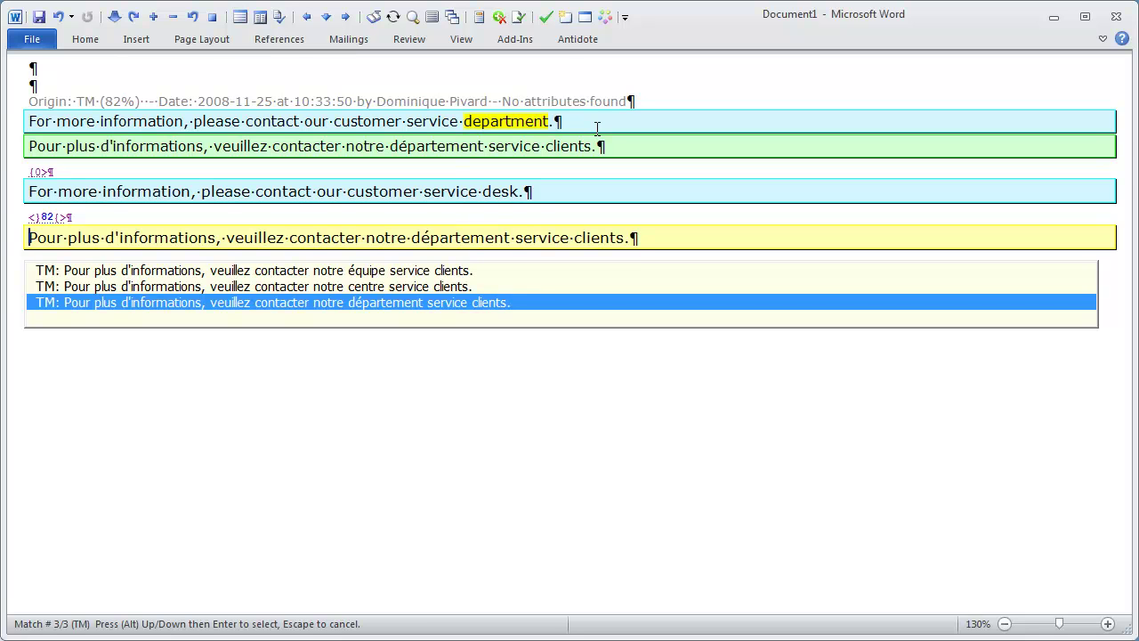
key("alt+Up")
key("alt+Up")
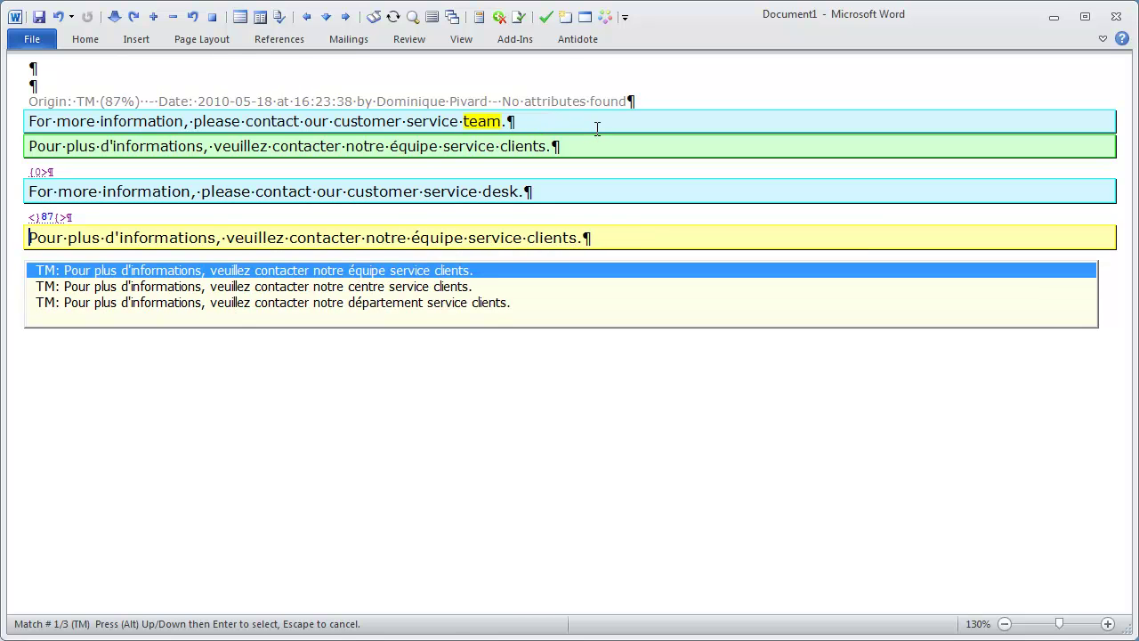
key("alt+Down")
key("alt+Down")
key("alt+Up")
key("alt+Up")
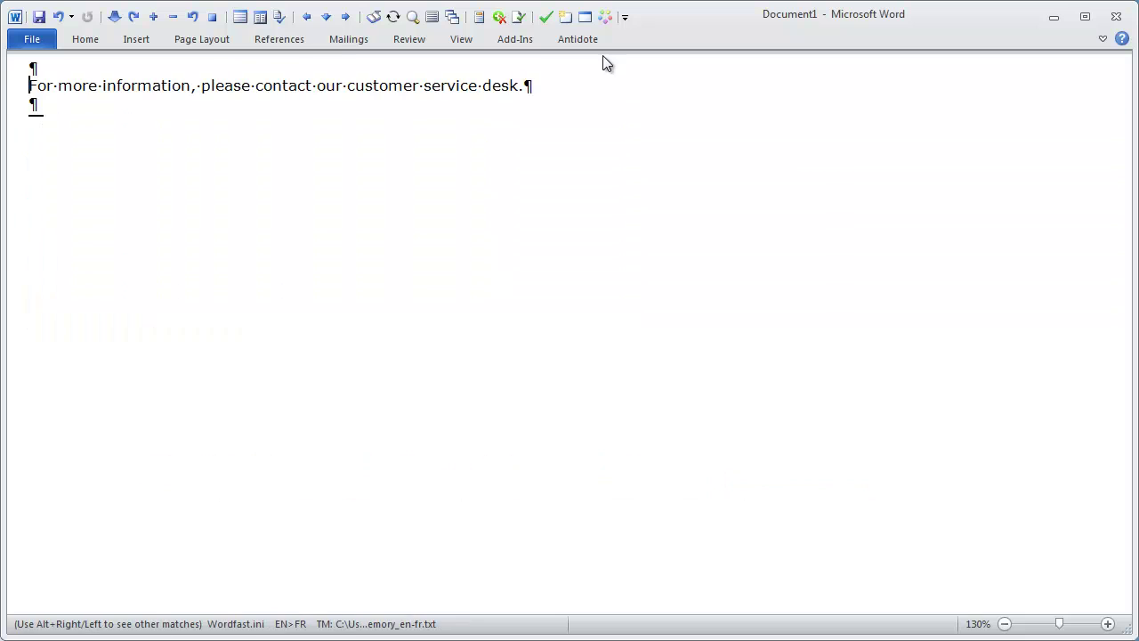
Deactivate the current translation memory and enable web-based machine translation for match values under the threshold.
left_click(606, 21)
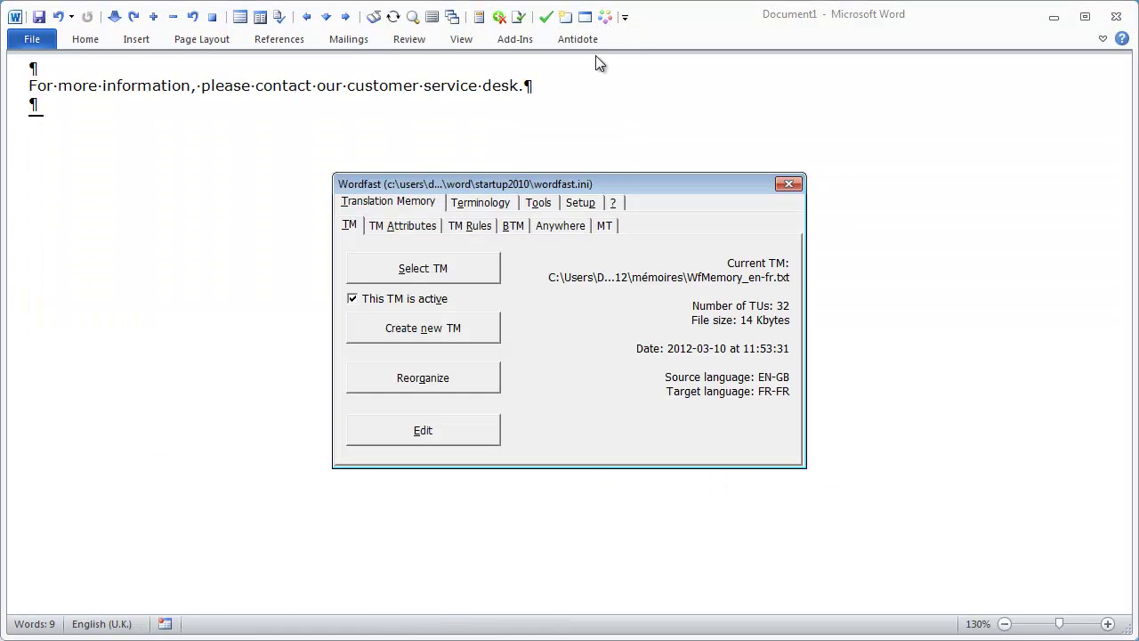
left_click(352, 300)
mouse_move(515, 302)
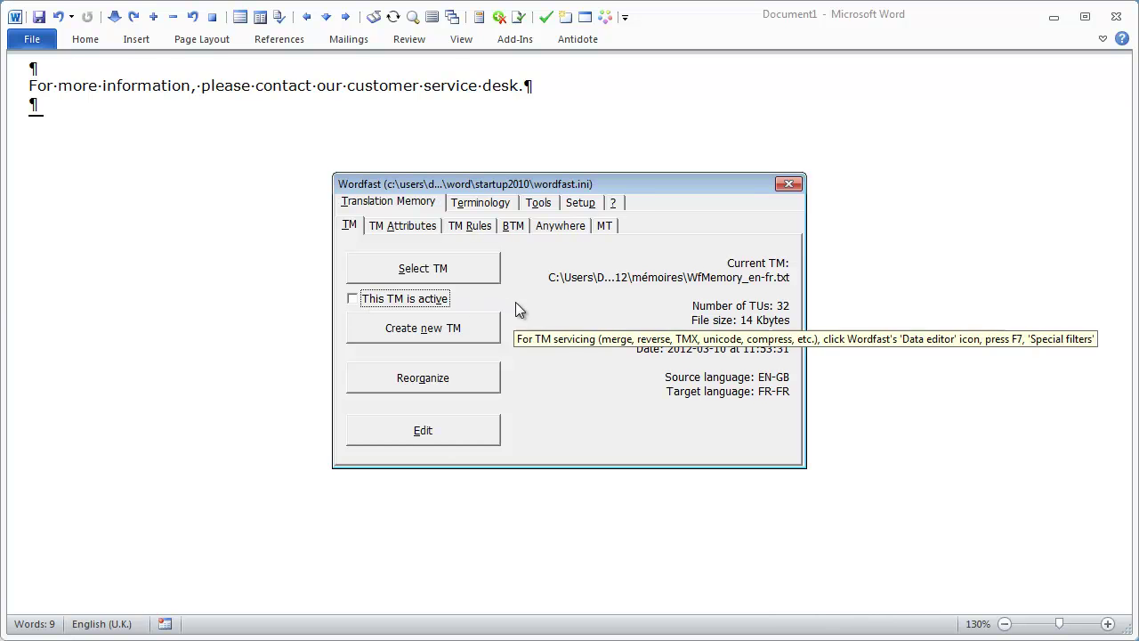
left_click(607, 232)
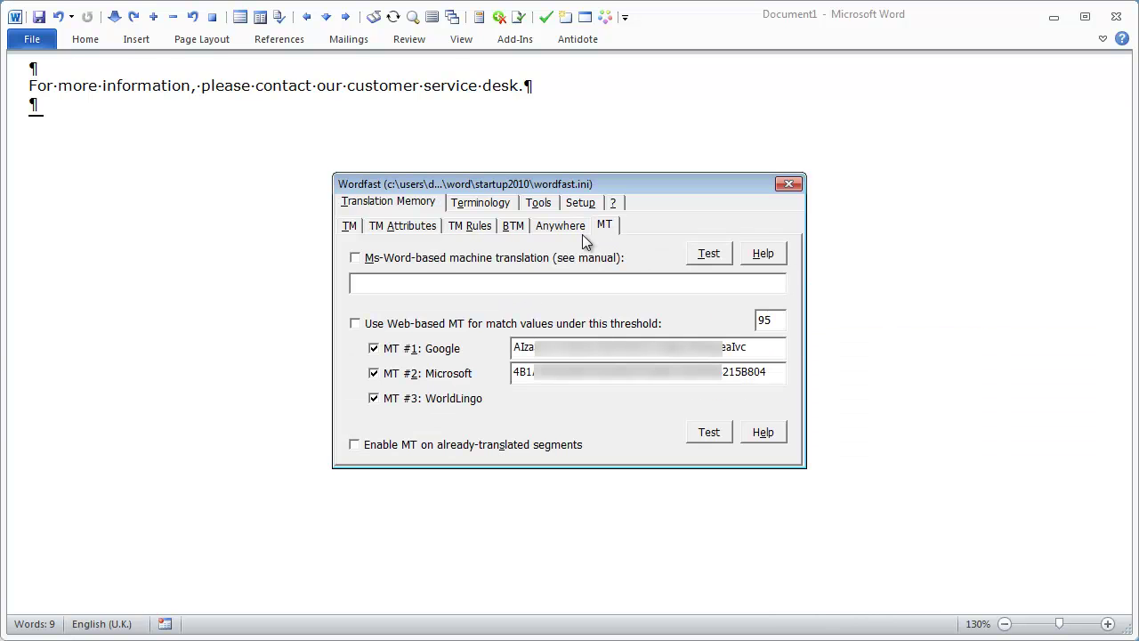
left_click(356, 323)
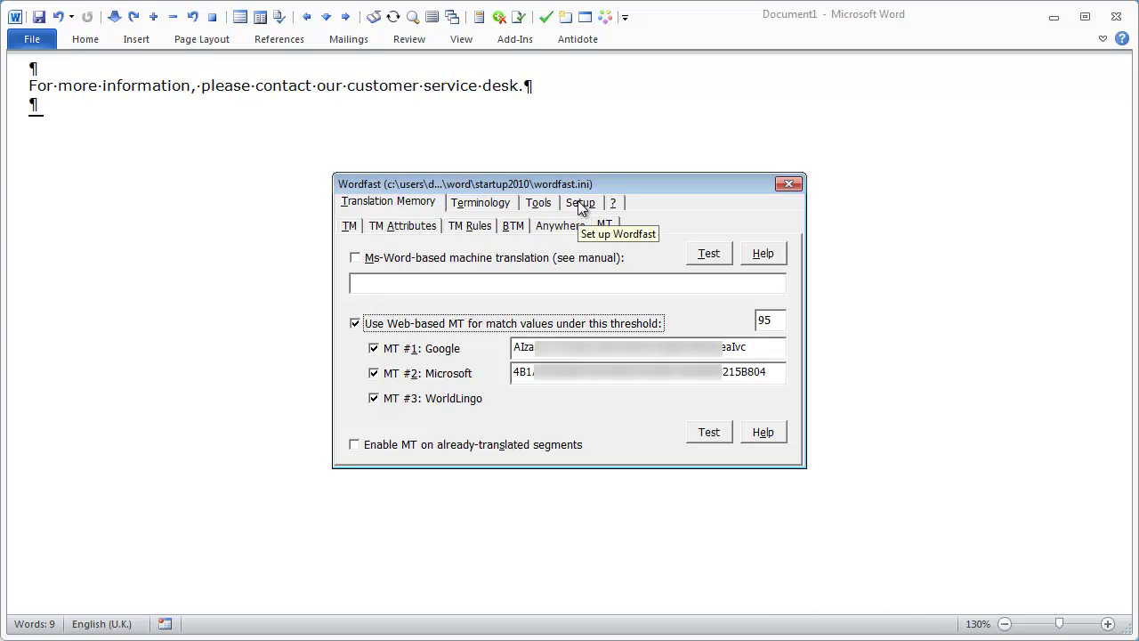
Switch the AutoComplete suggestions from translation memory segments to segments from Machine Translation and save the Wordfast settings.
left_click(579, 202)
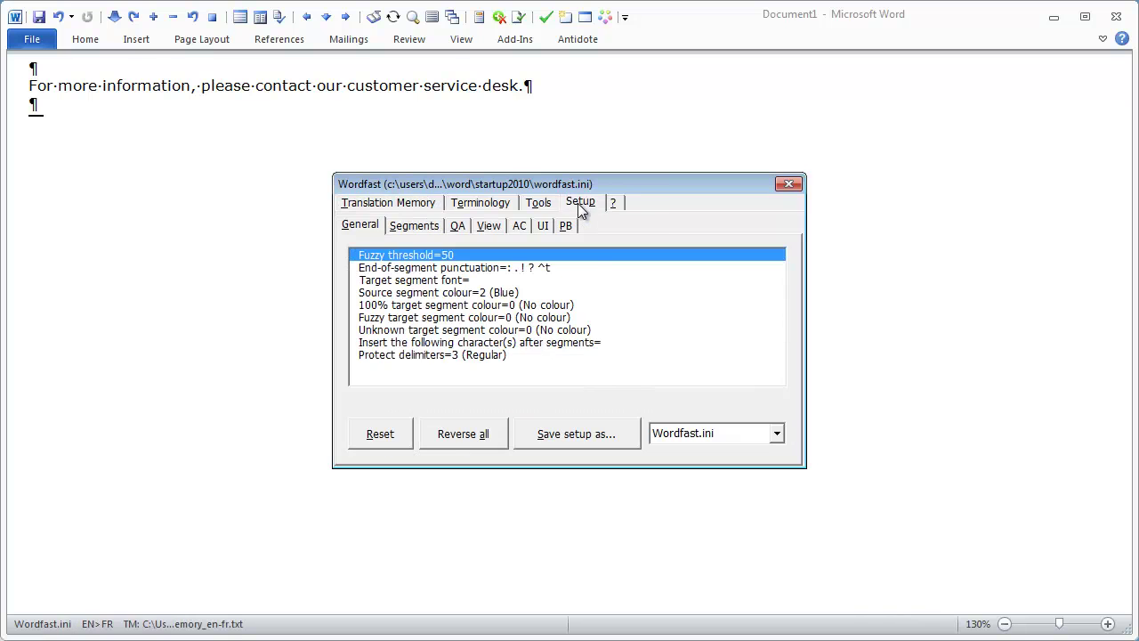
left_click(522, 226)
left_click(357, 270)
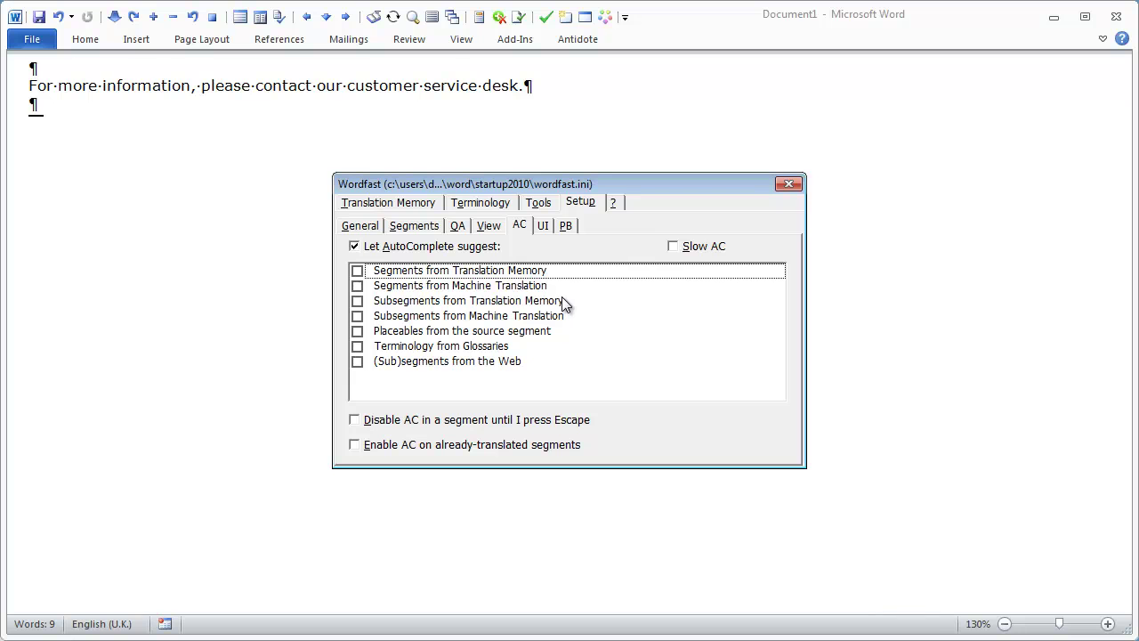
left_click(357, 285)
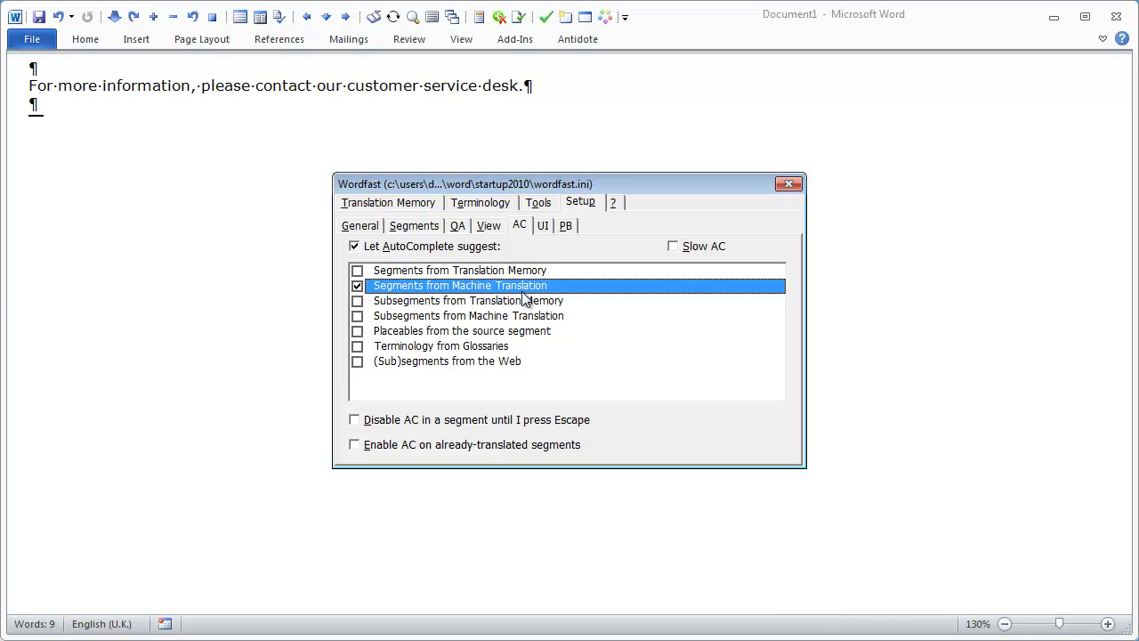
left_click(788, 184)
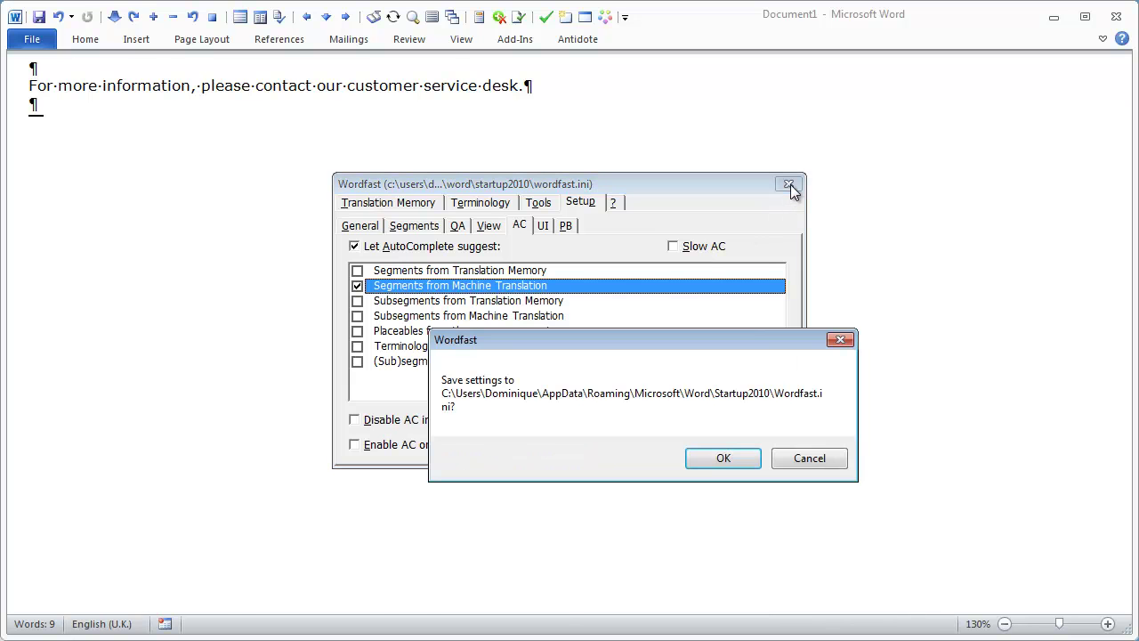
left_click(723, 458)
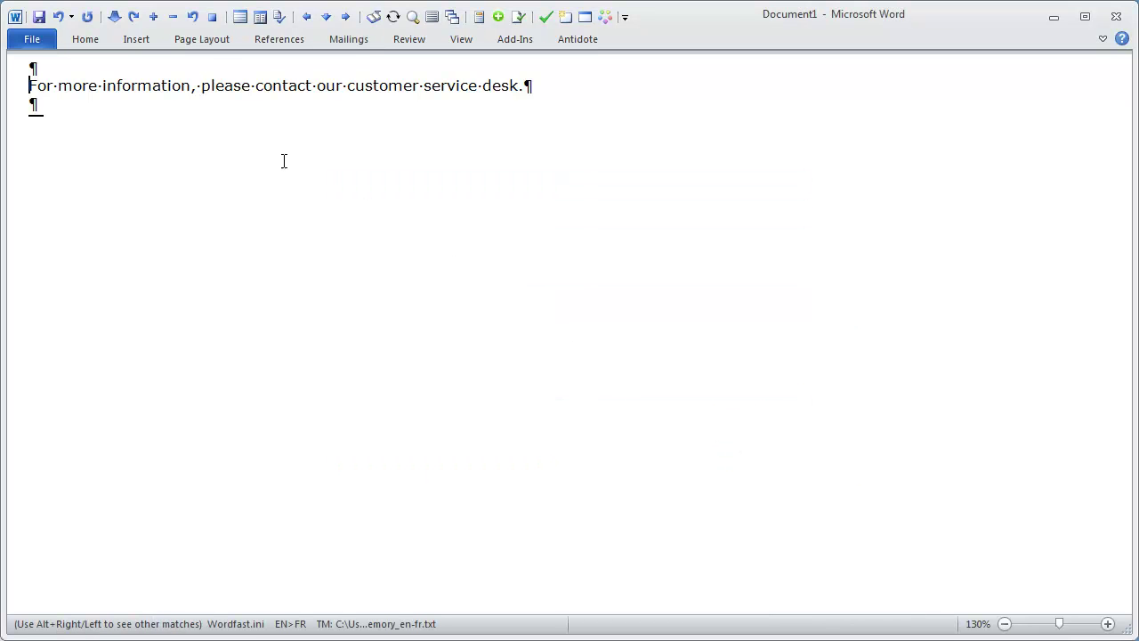
Open the sentence for translation, review the machine translation suggestions, and insert "Pour plus d'informations, veuillez communiquer avec notre Centre de service client.".
left_click(114, 17)
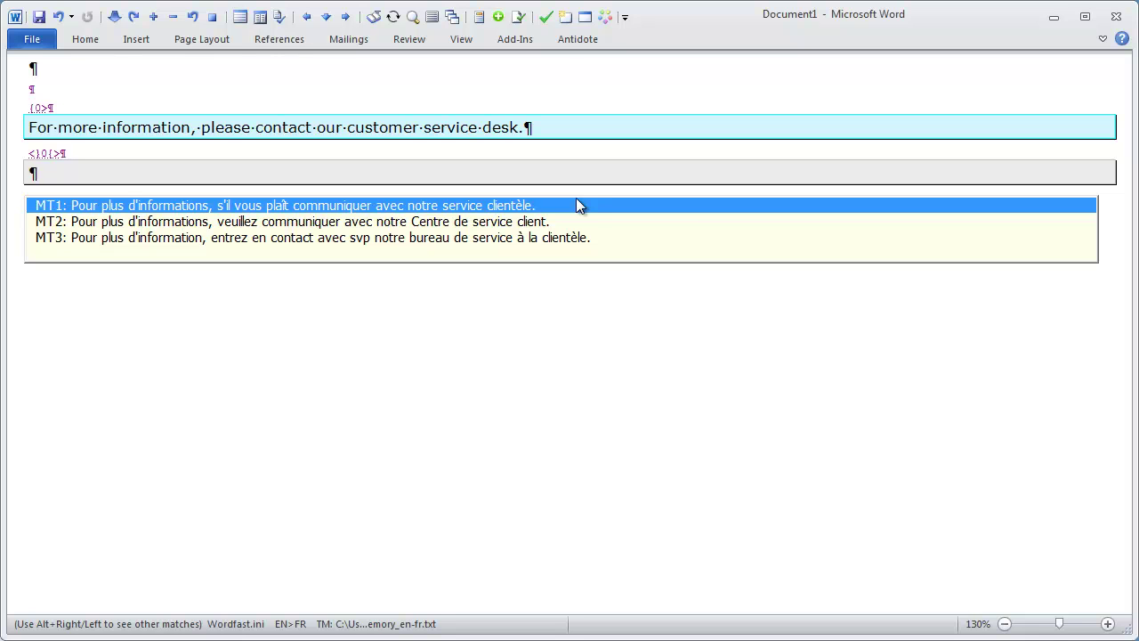
key("Down")
key("Down")
key("Up")
key("Up")
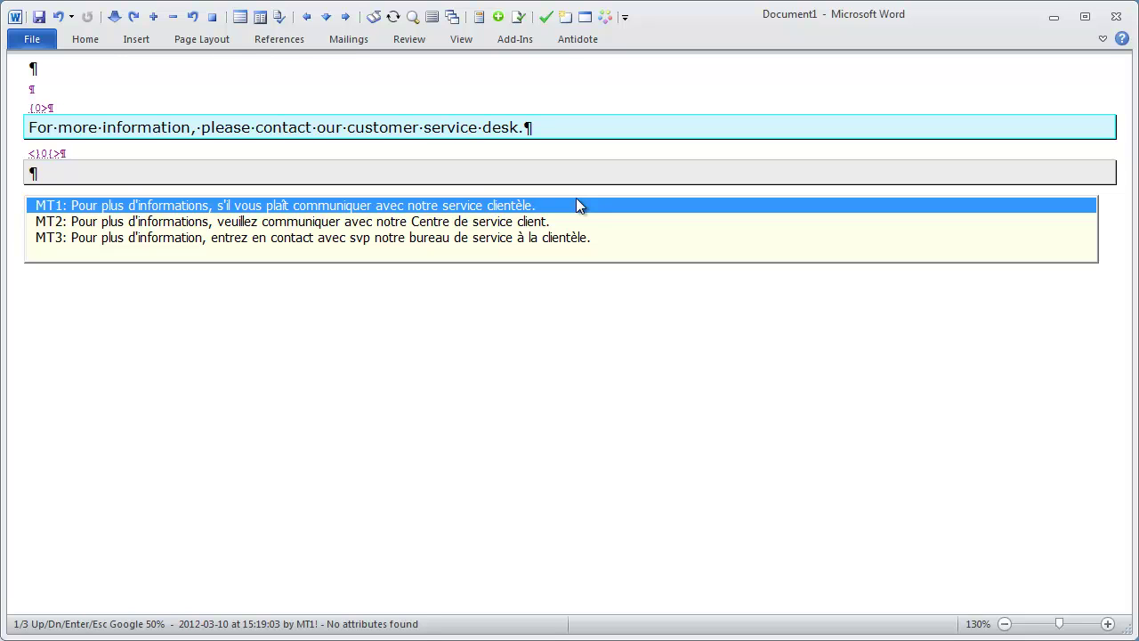
key("Down")
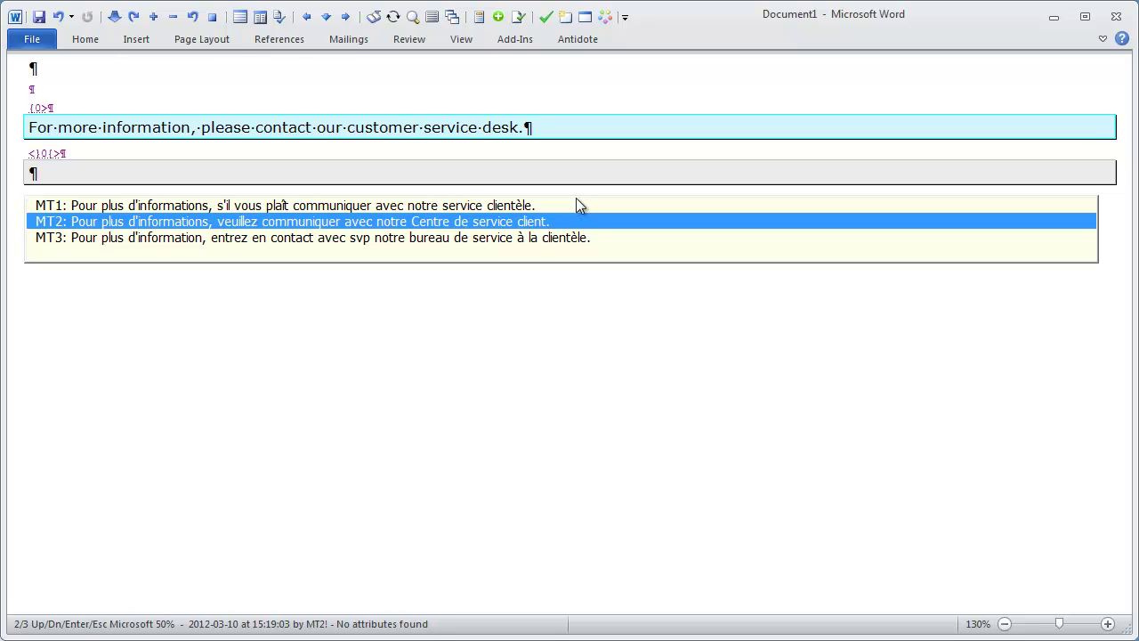
key("Down")
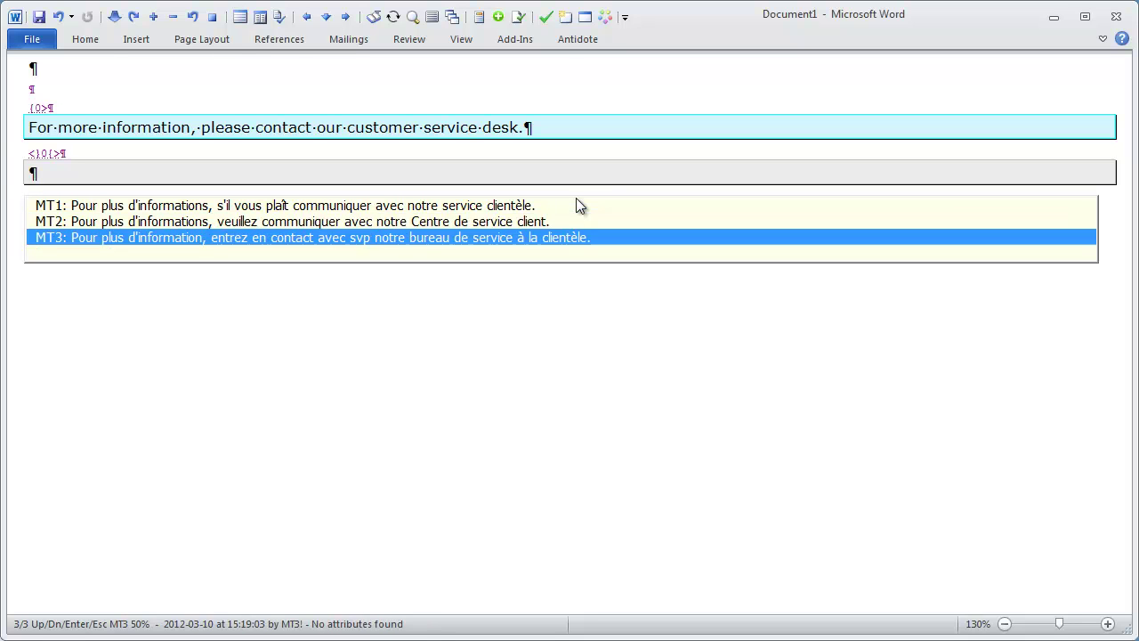
key("Up")
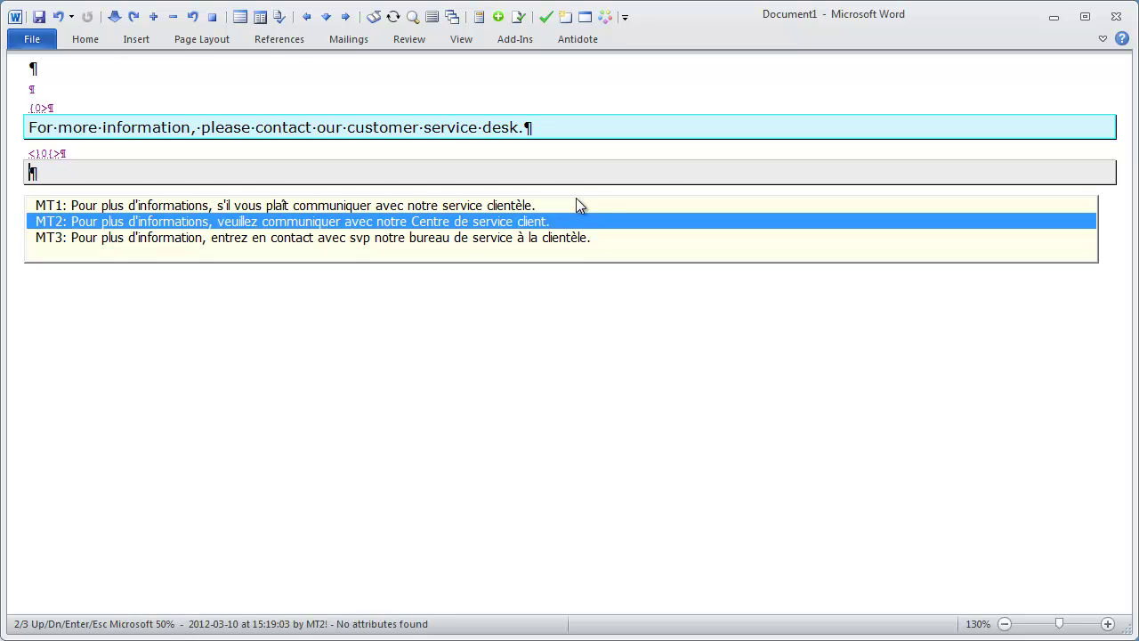
key("Return")
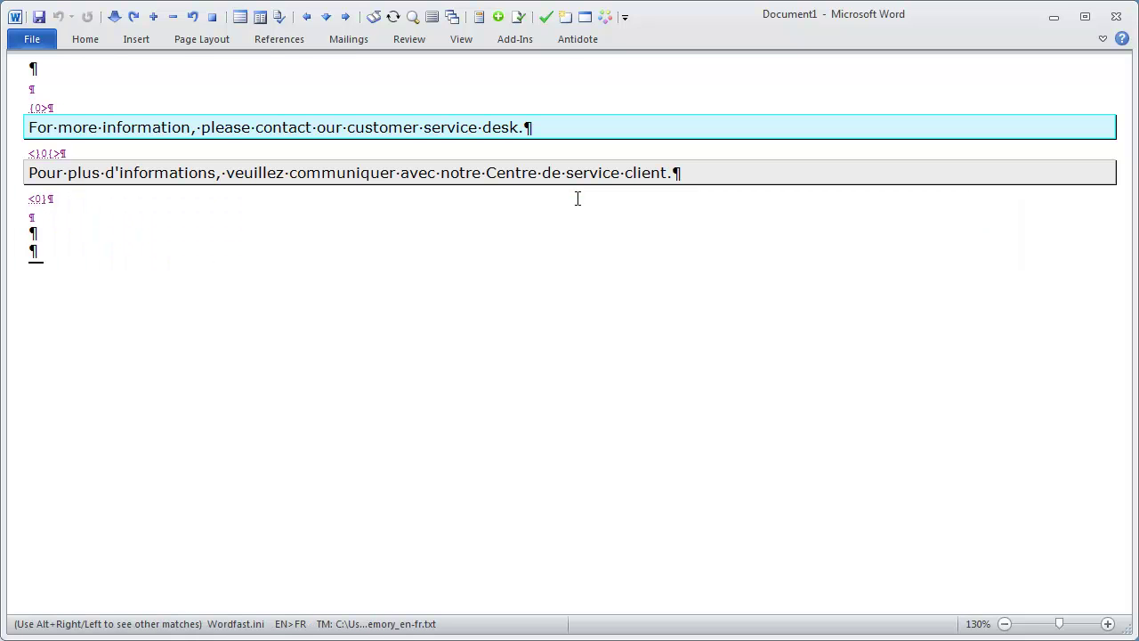
Replace "communiquer avec" with "contacter" in the French target segment.
left_click_drag(291, 172, 436, 173)
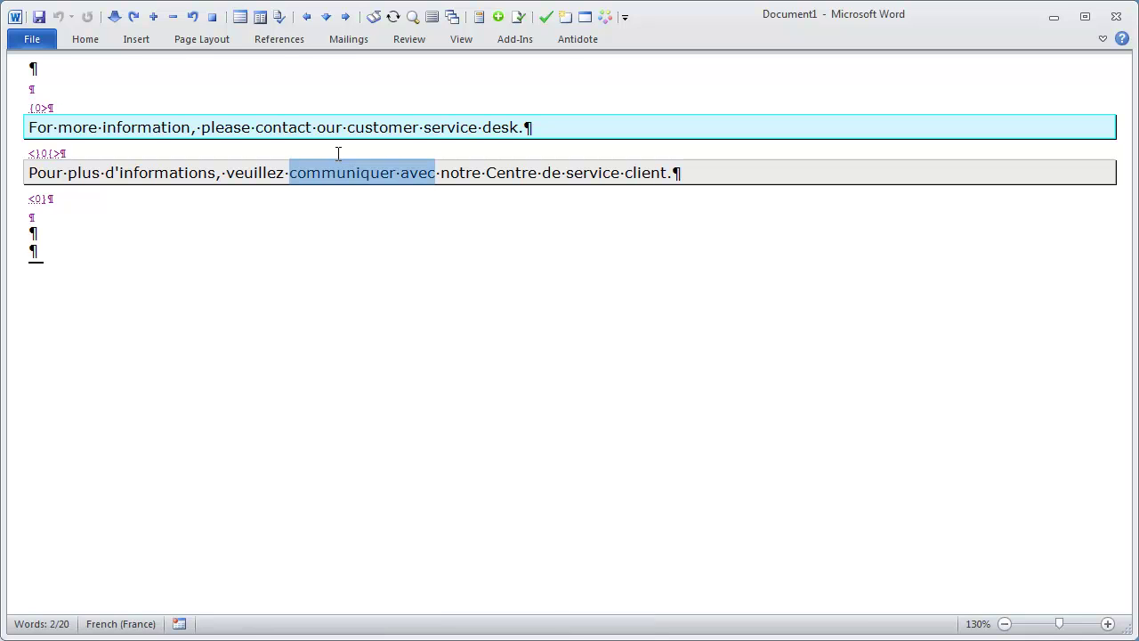
type("conta")
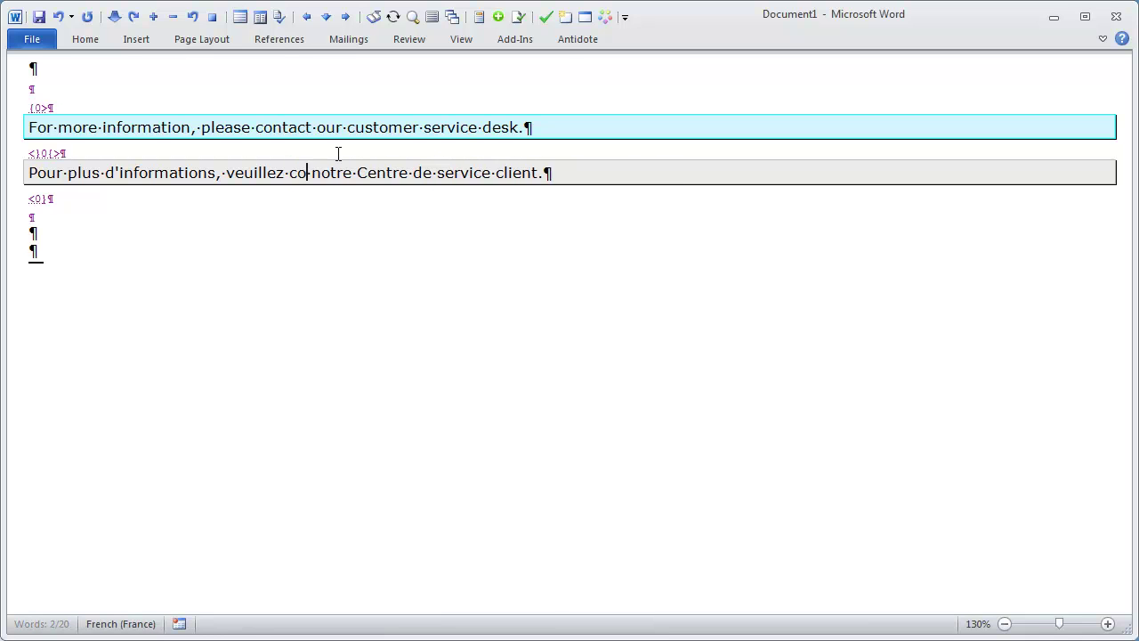
type("cter")
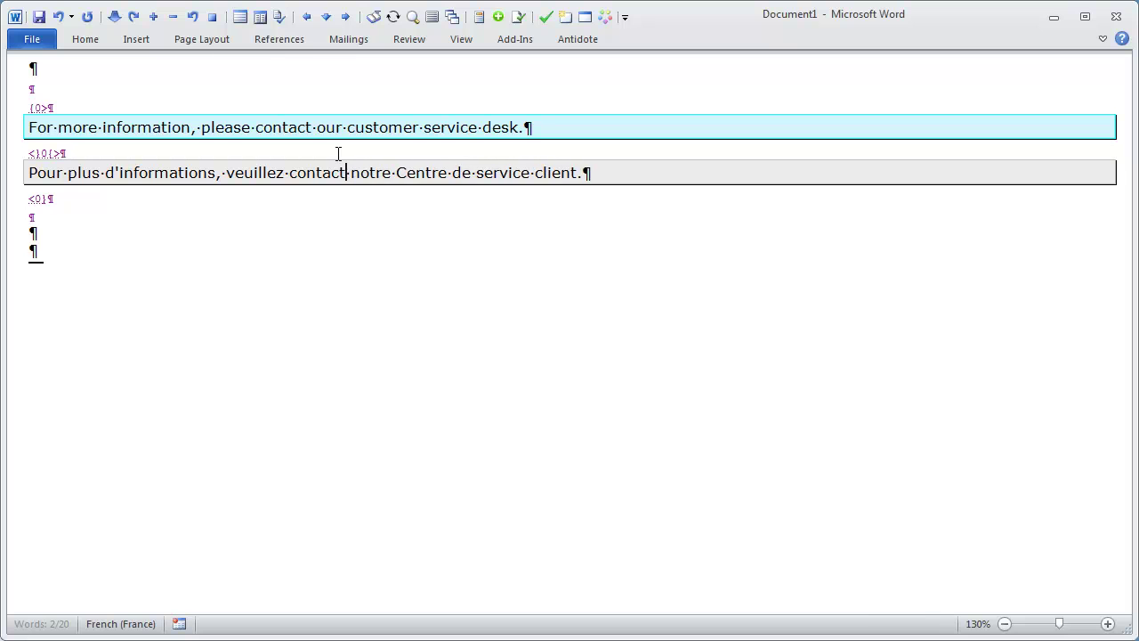
Change "Centre de service client" to "centre service clients" in the target segment.
key("ctrl+Right")
key("Right")
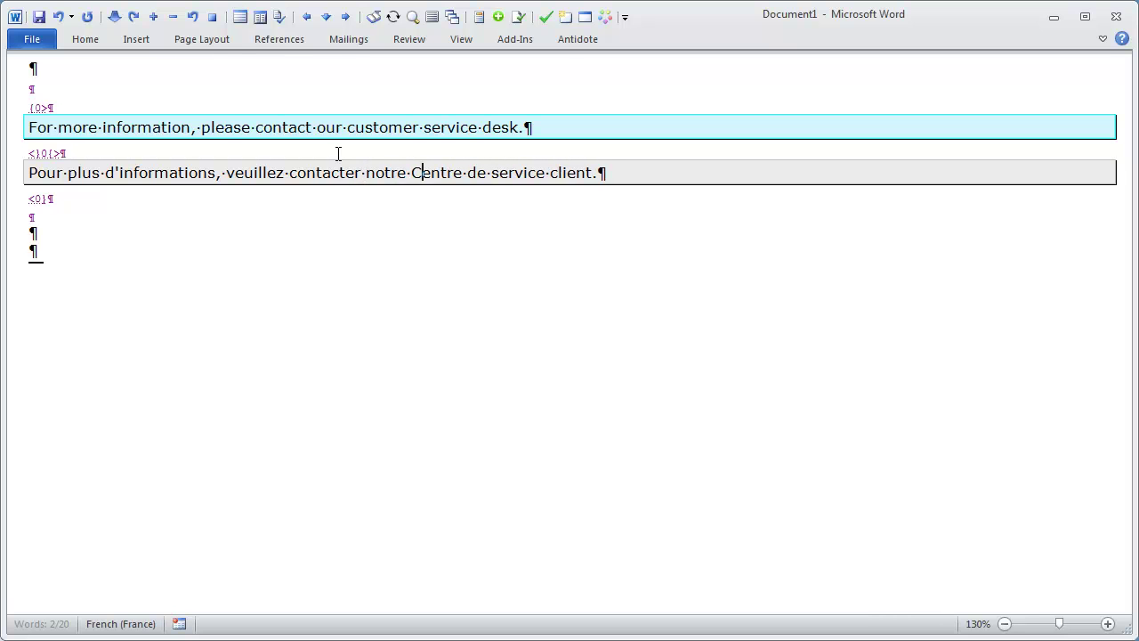
key("BackSpace")
type("c")
key("Right")
key("Right")
key("Right")
key("Right")
key("Right")
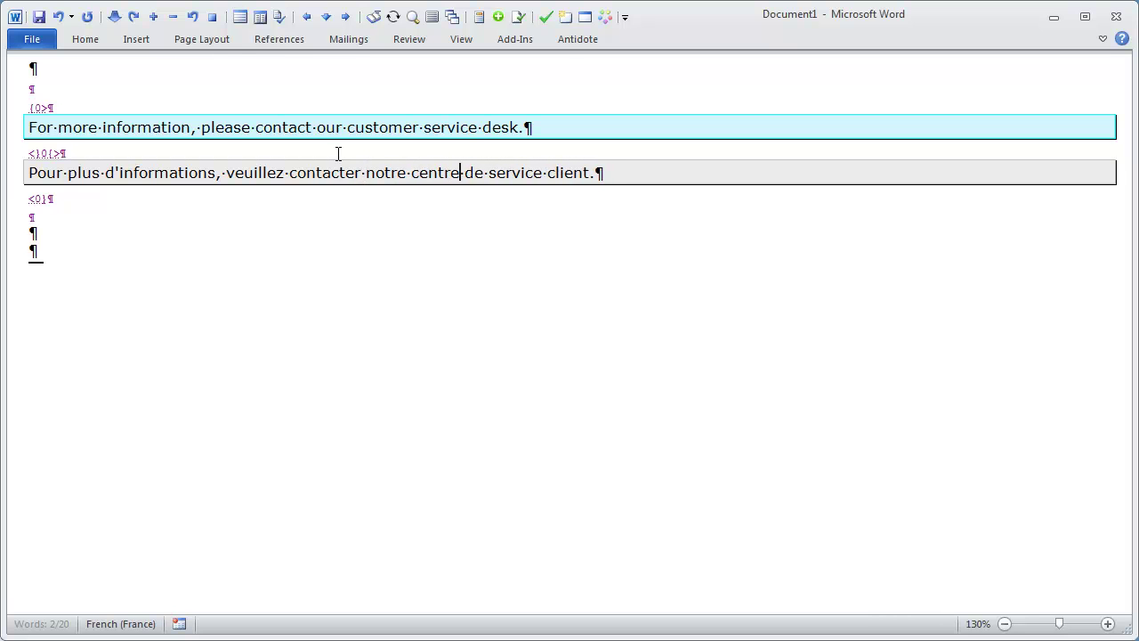
key("ctrl+Delete")
key("End")
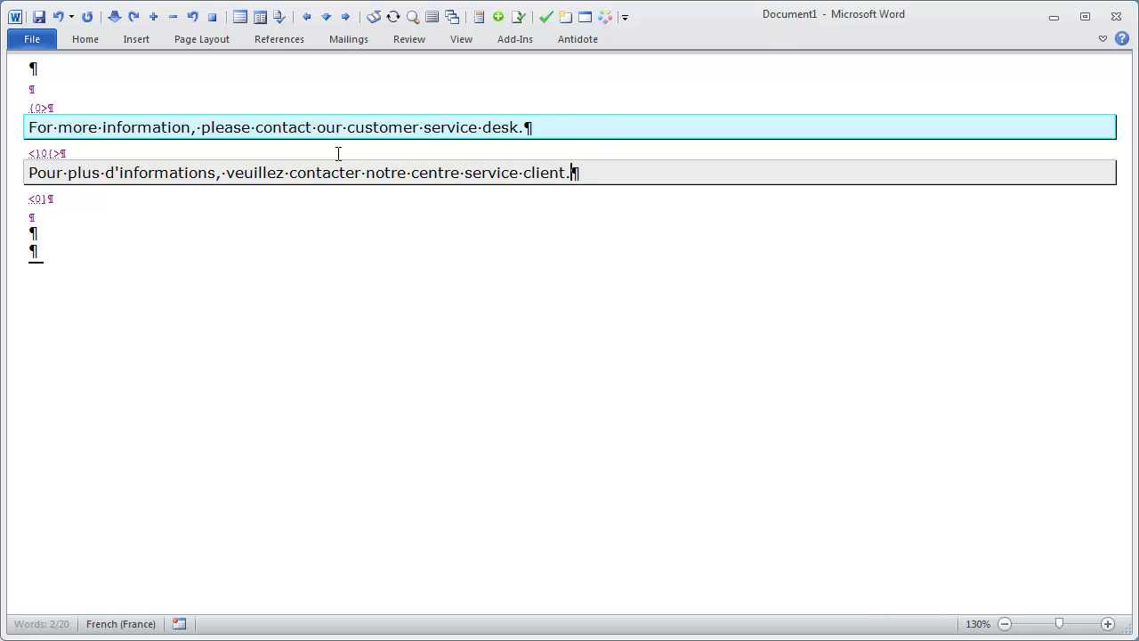
key("Left")
type("s")
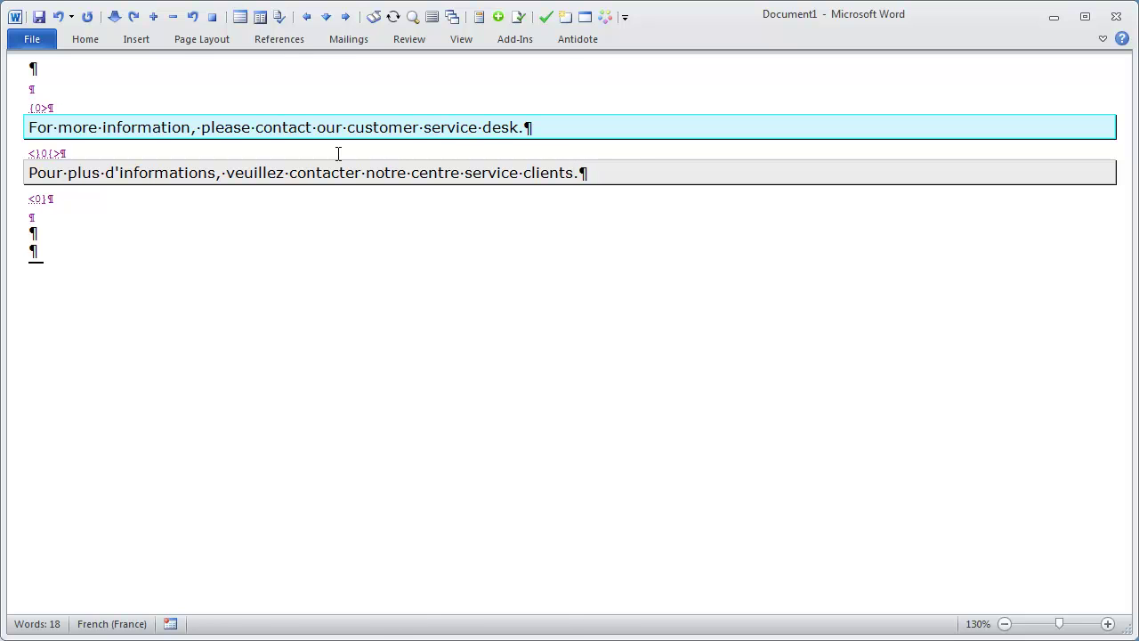
Recall the AutoComplete list for the edited segment, browse the machine translation suggestions, and dismiss the list.
key("ctrl+alt+m")
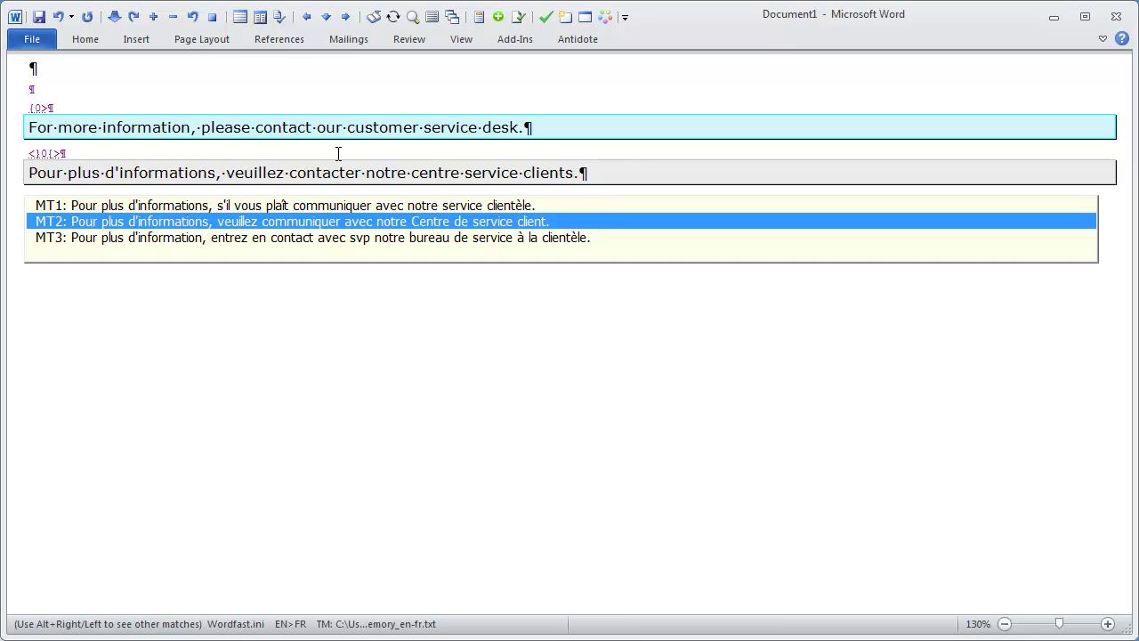
key("Down")
key("Down")
key("Down")
key("Down")
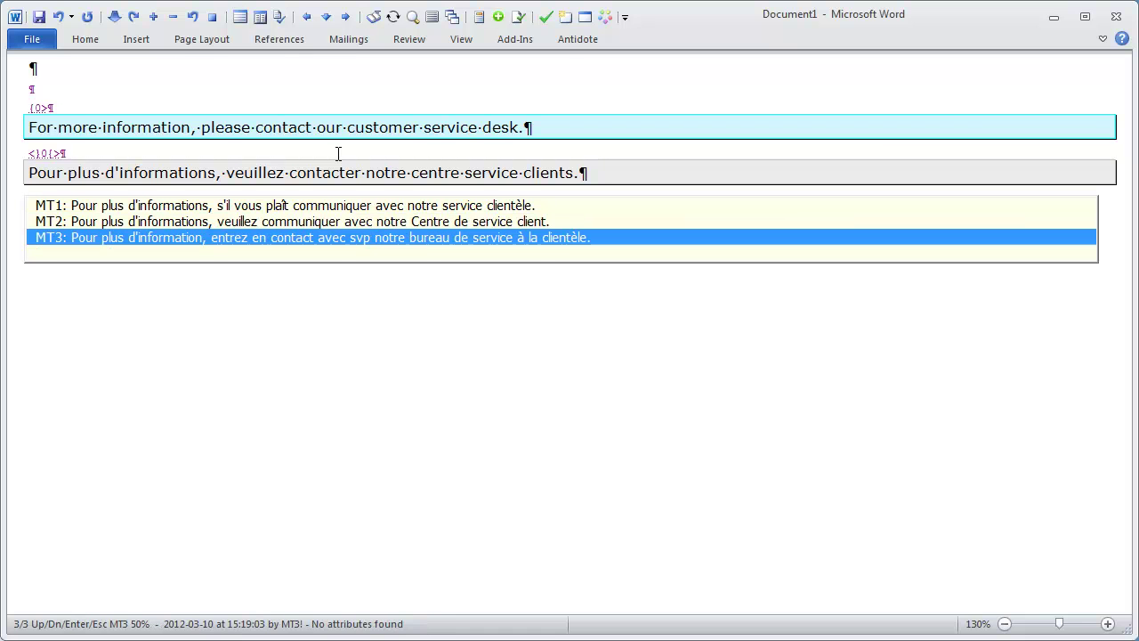
key("Up")
key("Up")
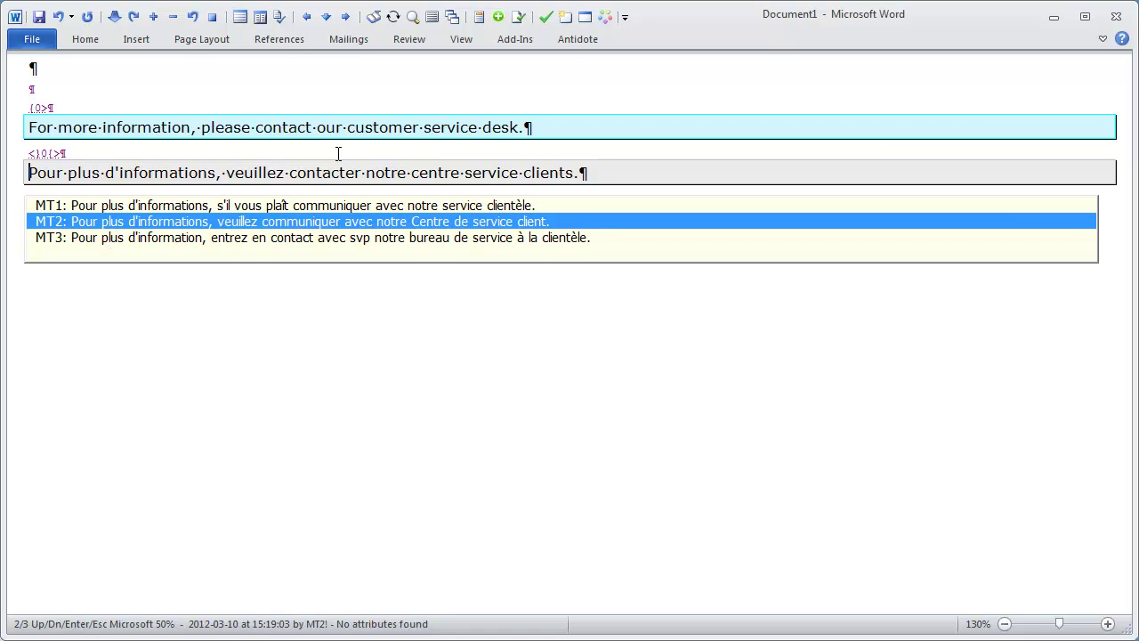
key("Down")
key("Down")
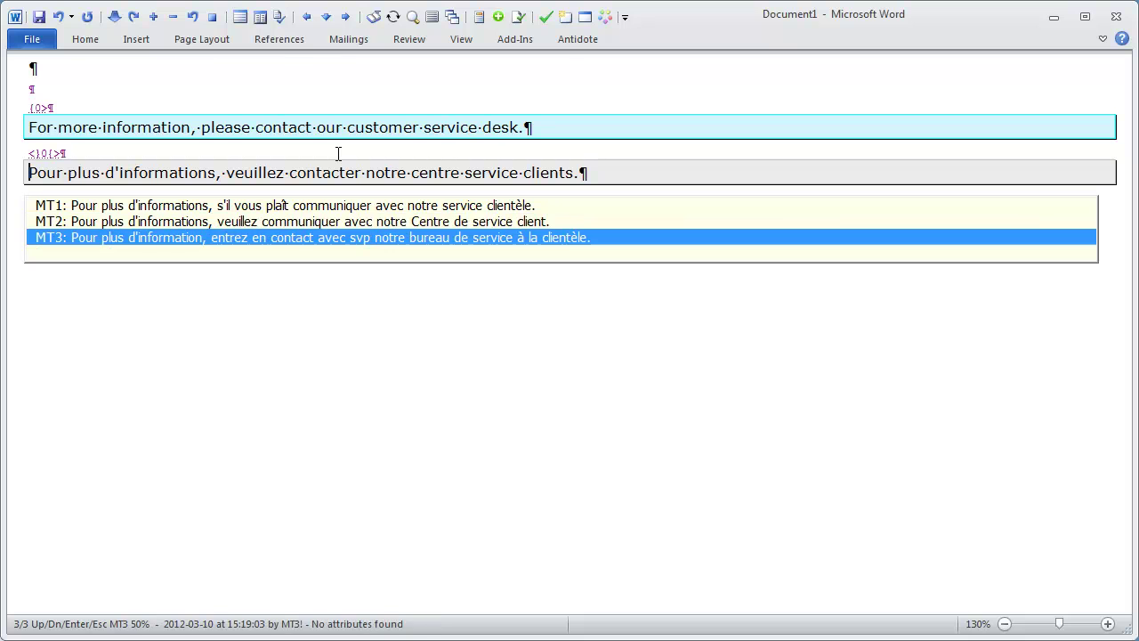
key("Up")
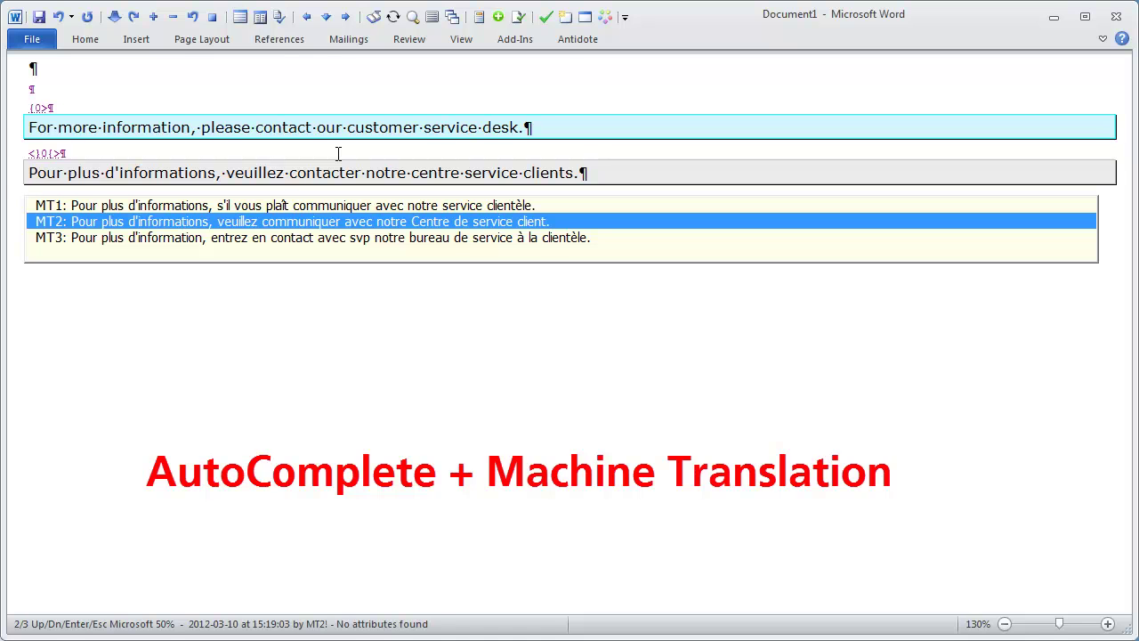
key("Escape")
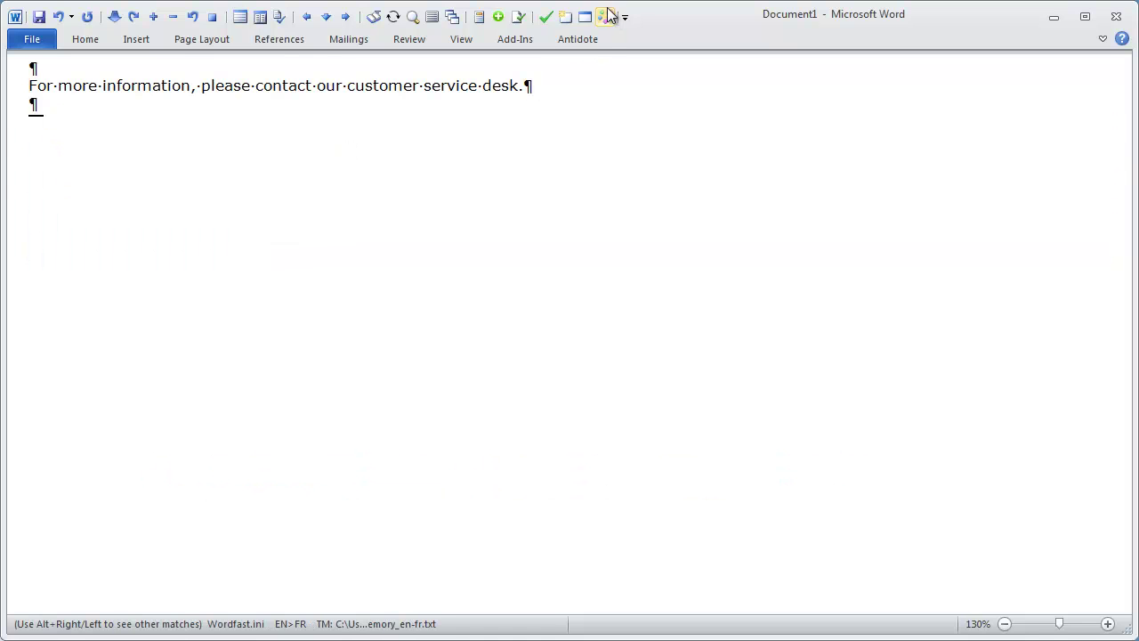
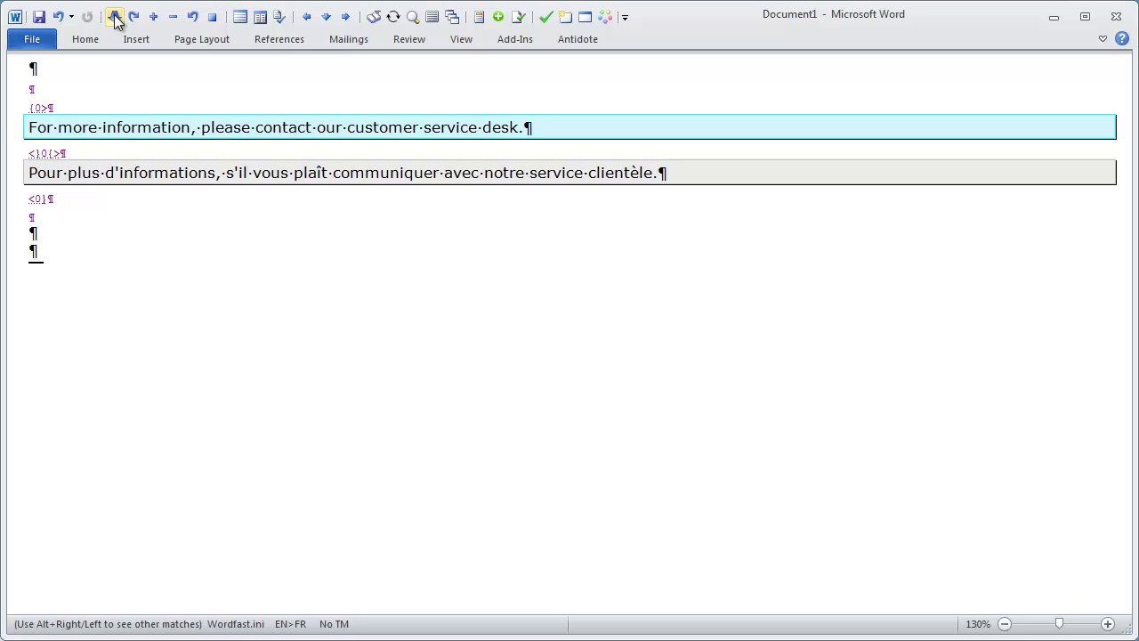
Open the sentence for translation with an empty target and enter "Pour plus d'informations", completing the last word with the AutoComplete suggestion "informations".
left_click(115, 16)
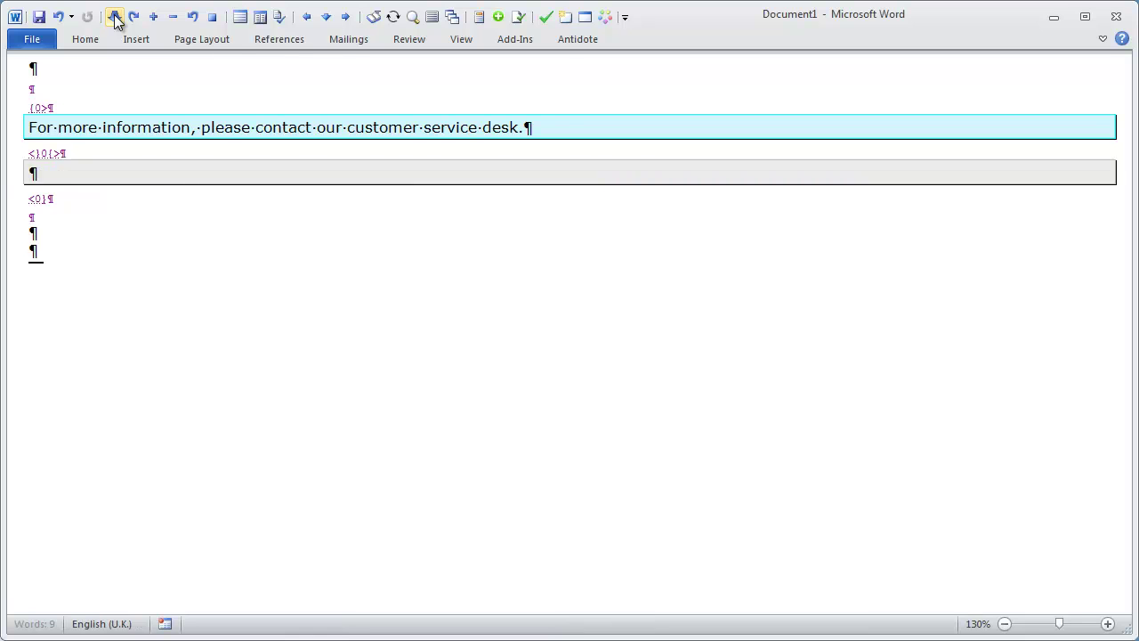
type("P")
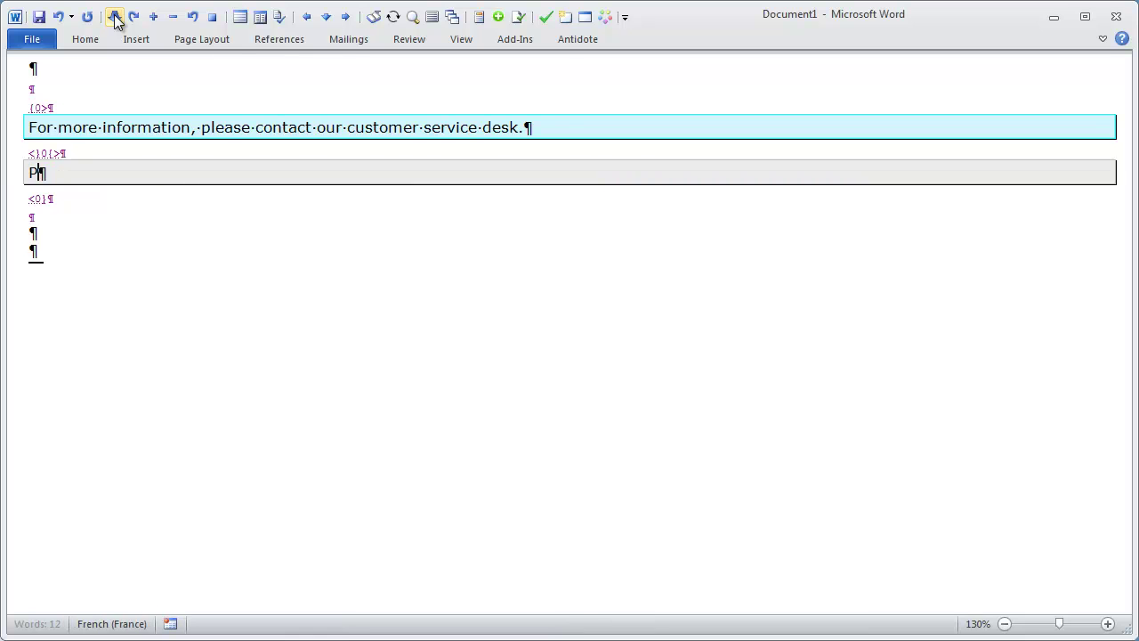
type("our plus d'i")
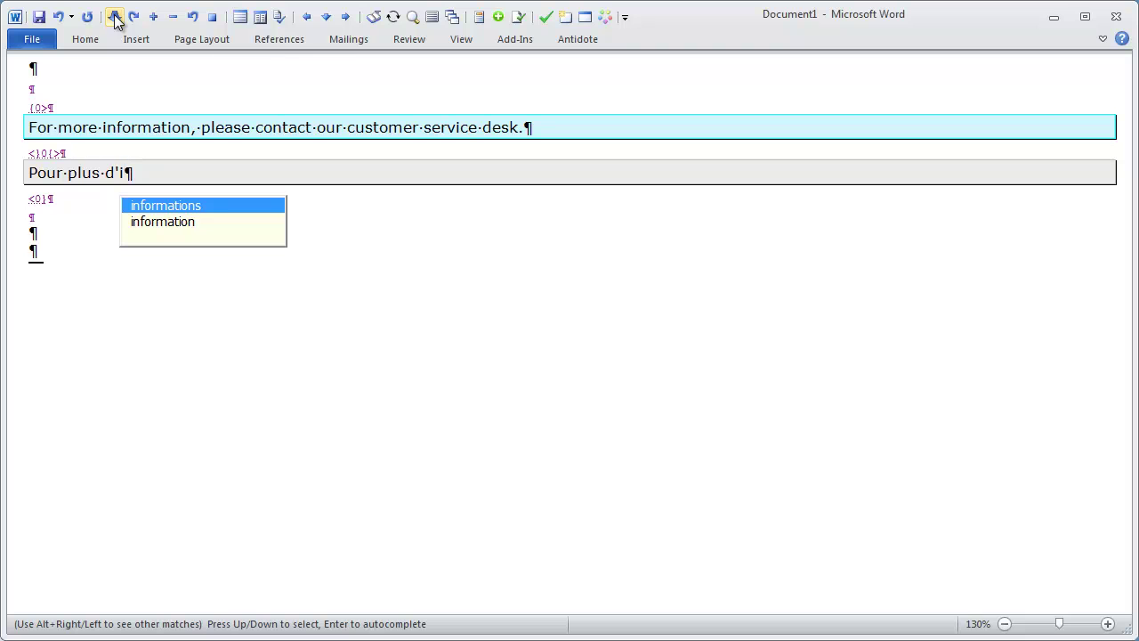
key("Down")
key("Up")
key("Down")
key("Up")
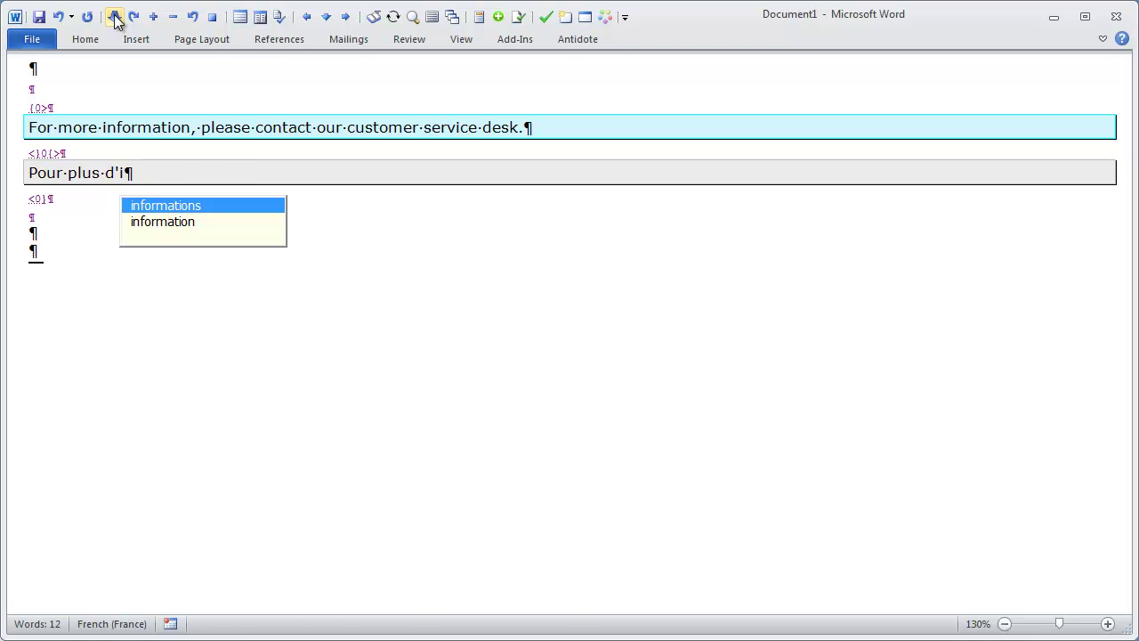
key("Return")
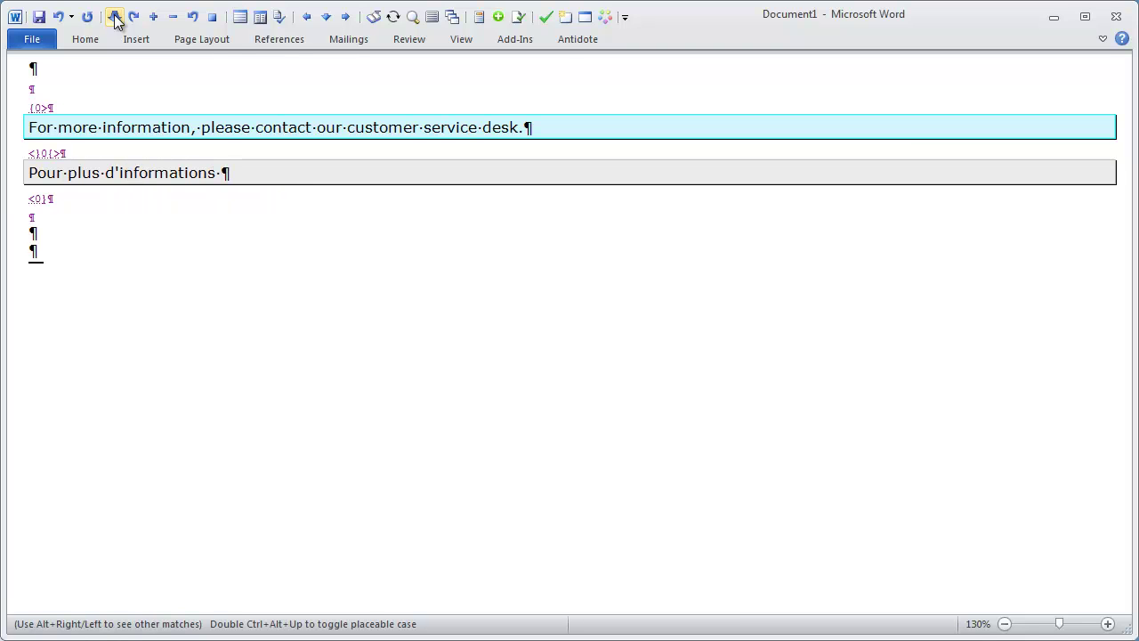
Continue the translation with ", veuillez", accepting the single-word AutoComplete suggestion.
type(", v")
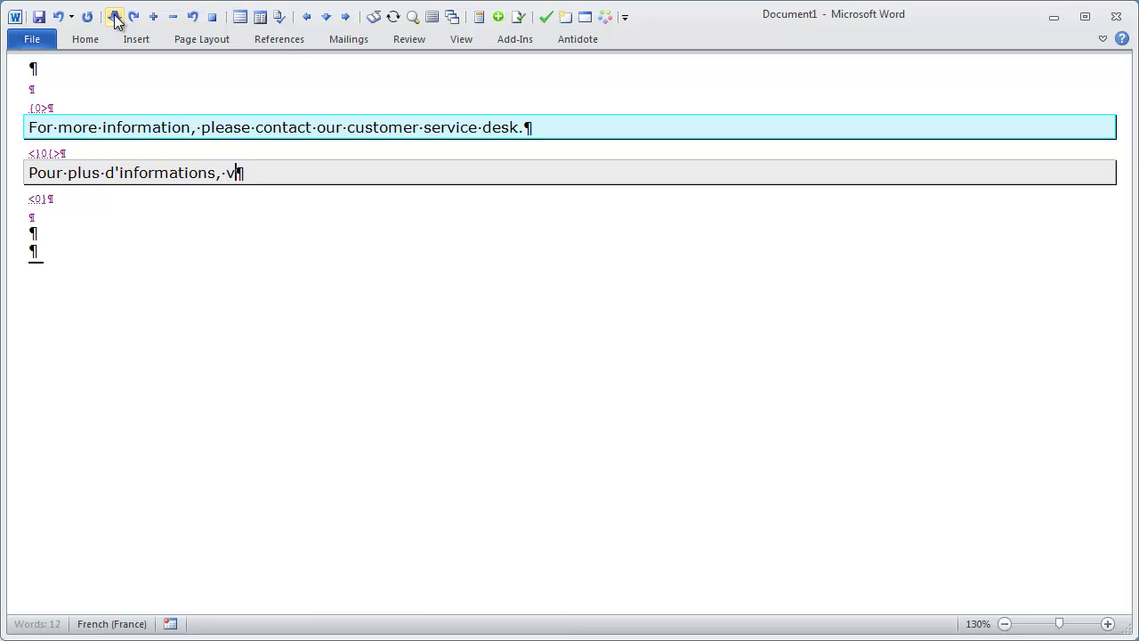
type("e")
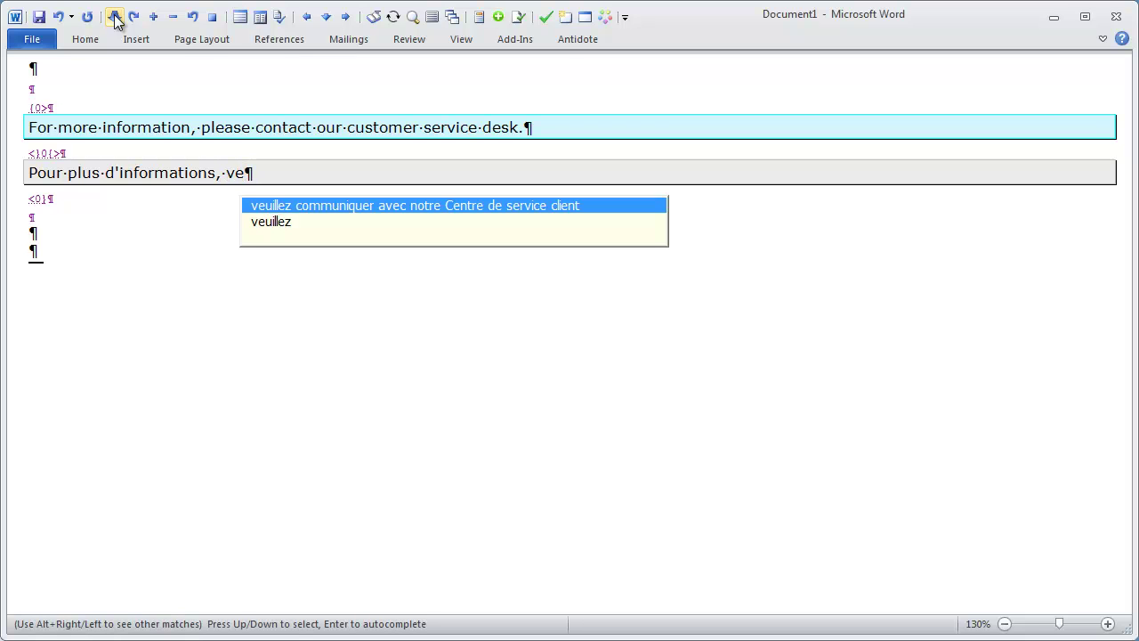
key("Down")
key("Return")
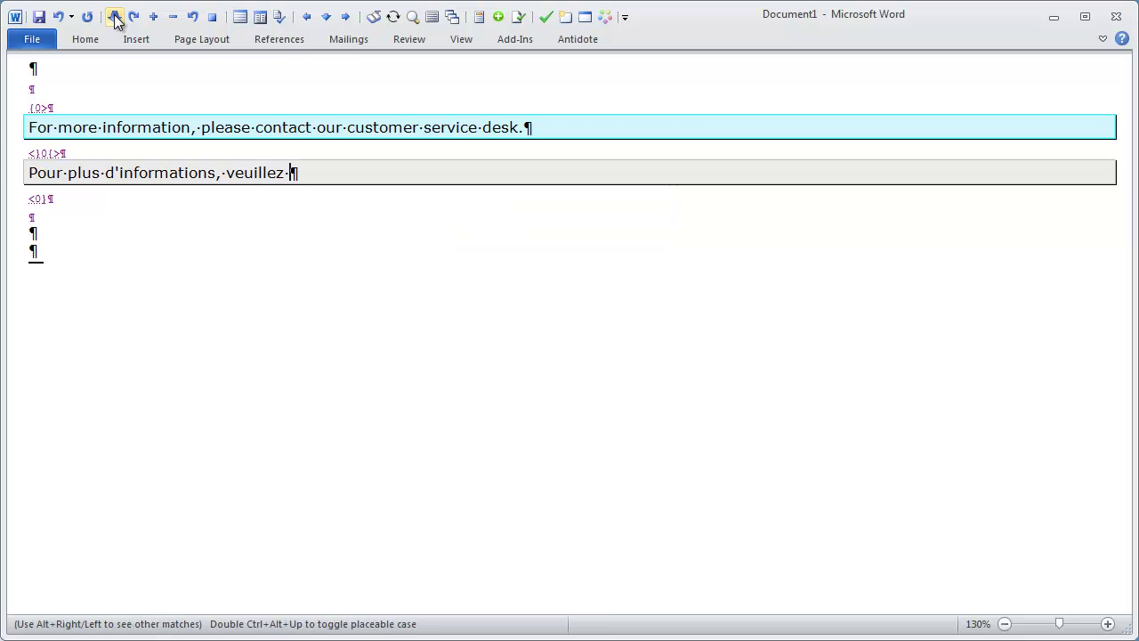
Add "contacter notre" to the translation, accepting the AutoComplete suggestion "contact" and extending it.
type("con")
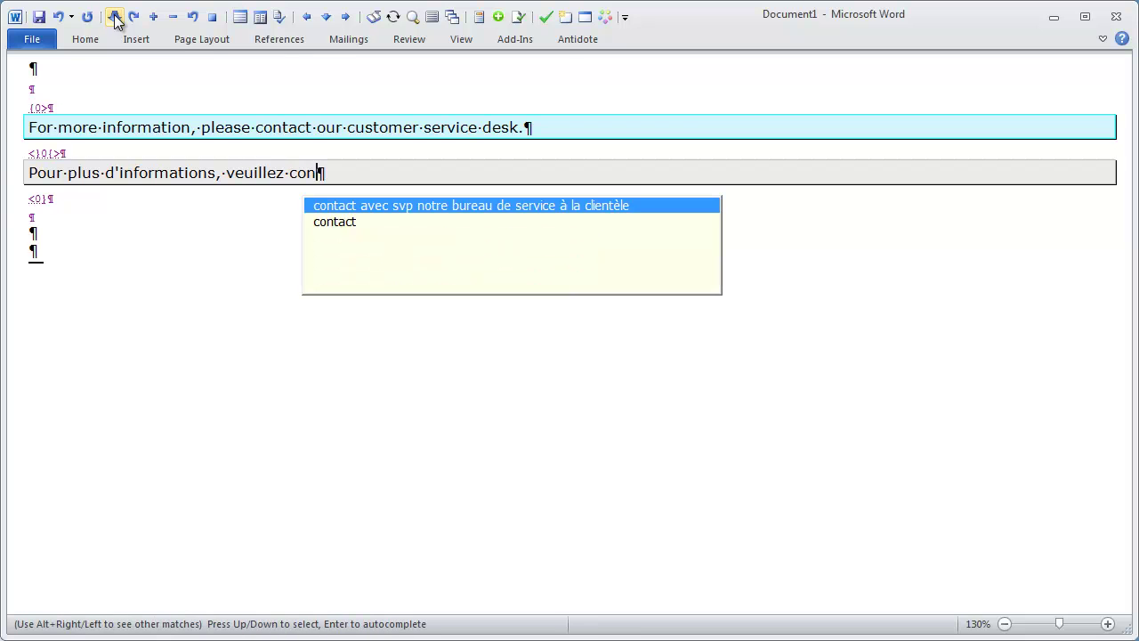
key("Down")
key("Return")
type("er notre ")
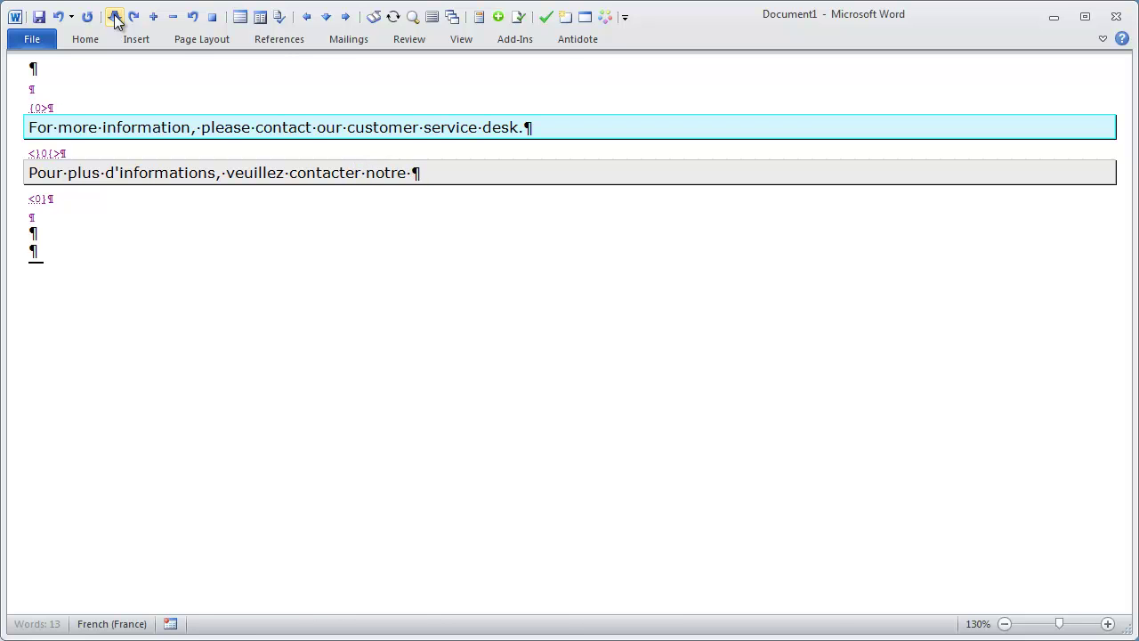
Finish the translation with "service clients.", browsing the subsegments and extending the AutoComplete suggestion "service client", and end the translation session.
type("se")
key("Down")
key("Down")
key("Down")
key("Up")
key("Up")
key("Up")
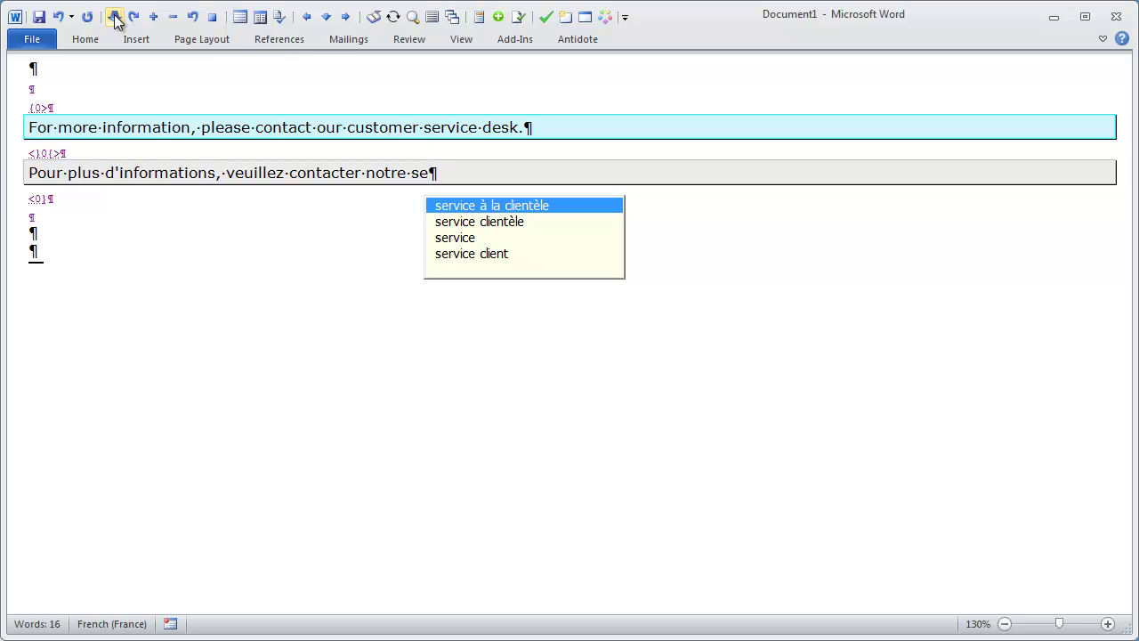
key("Down")
key("Down")
key("Down")
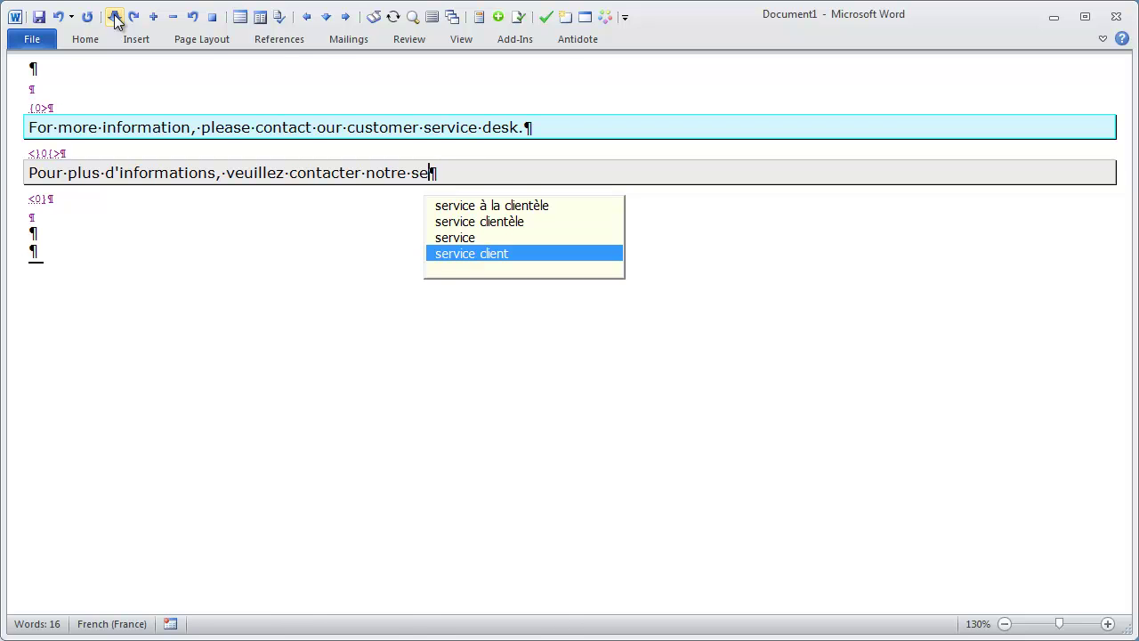
key("Return")
type("s.")
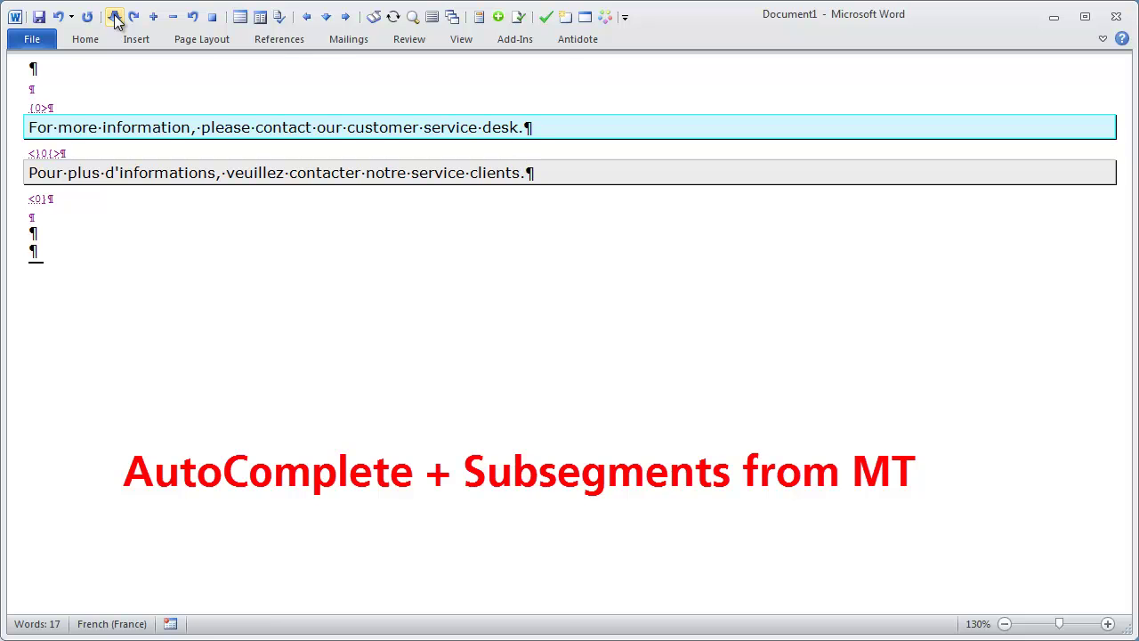
left_click(116, 20)
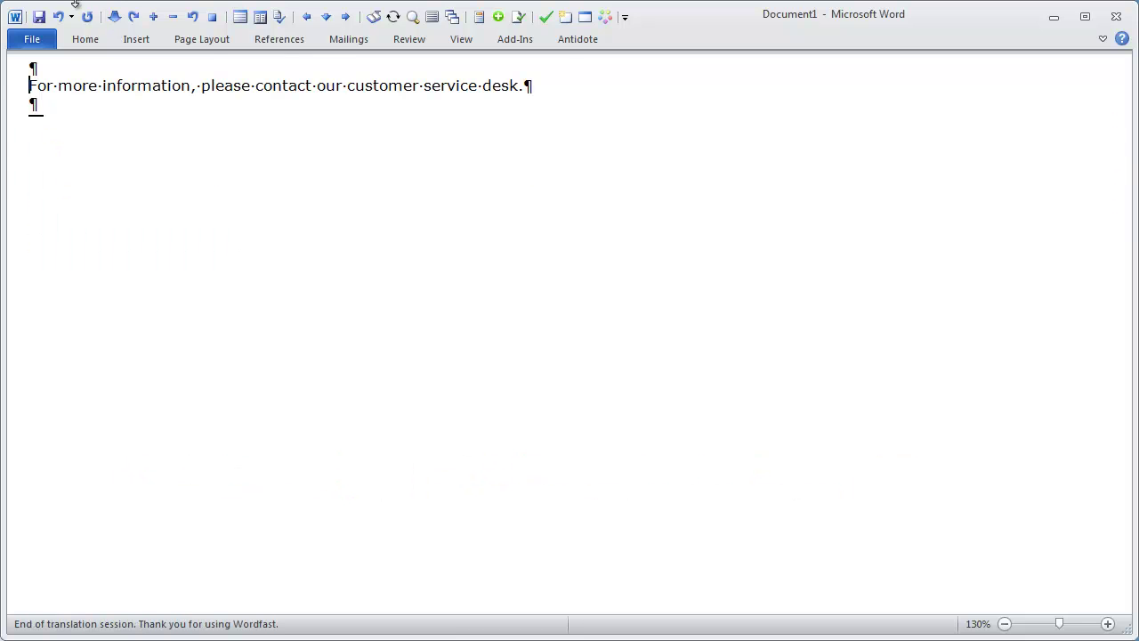
Turn off web-based machine translation in the Wordfast settings.
left_click(604, 17)
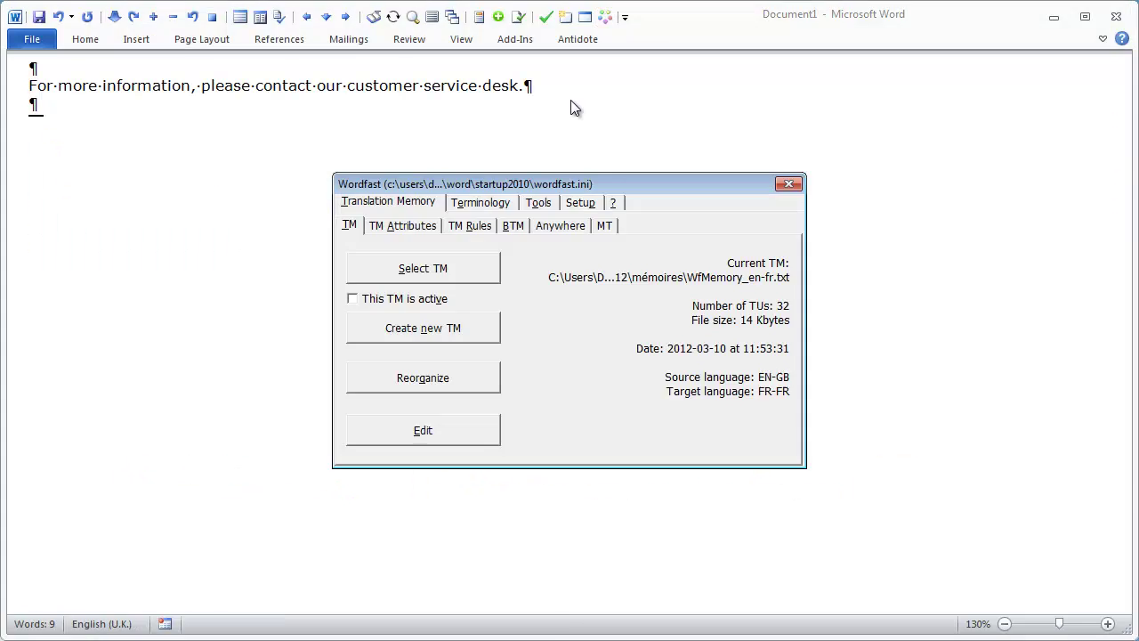
left_click(602, 225)
left_click(354, 324)
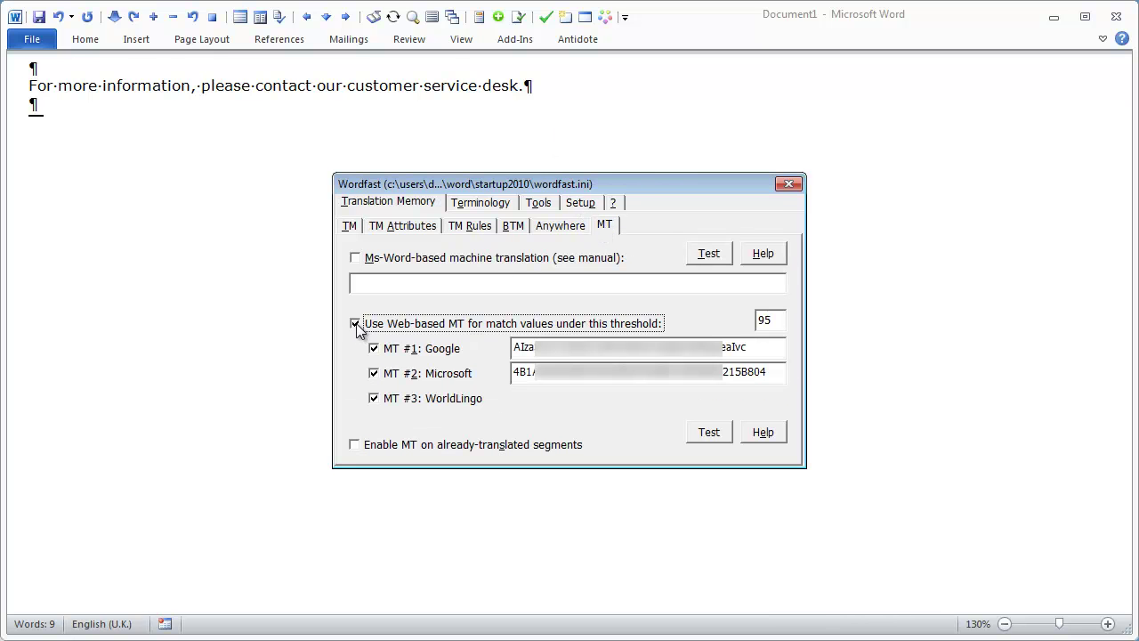
Make AutoComplete suggest placeables from the source segment instead of machine translation subsegments, and save the settings.
left_click(581, 203)
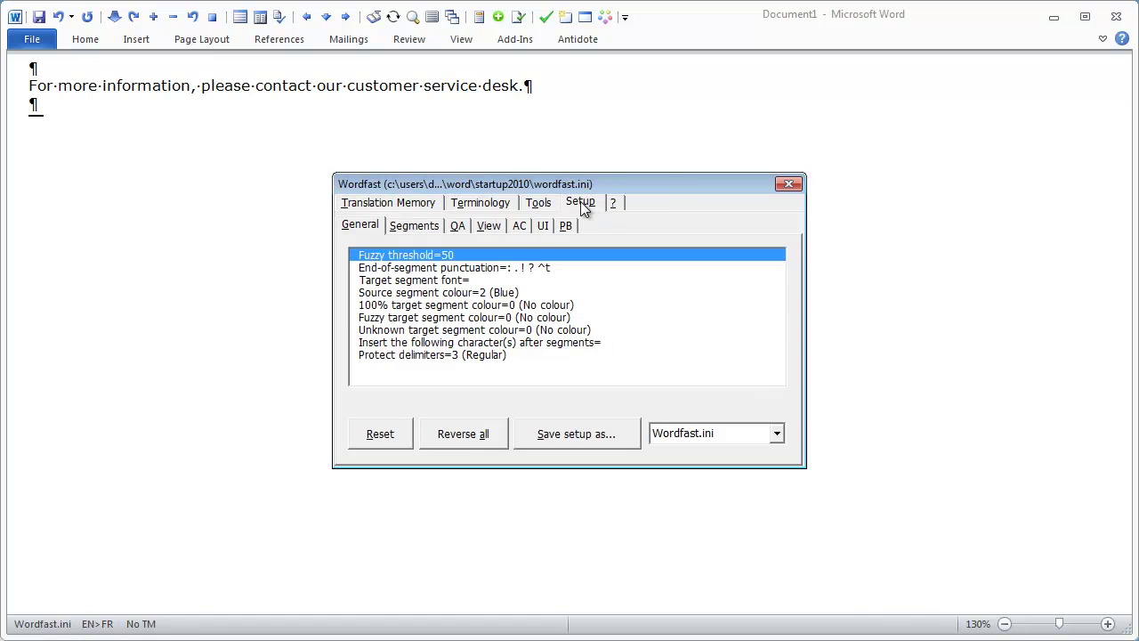
left_click(520, 225)
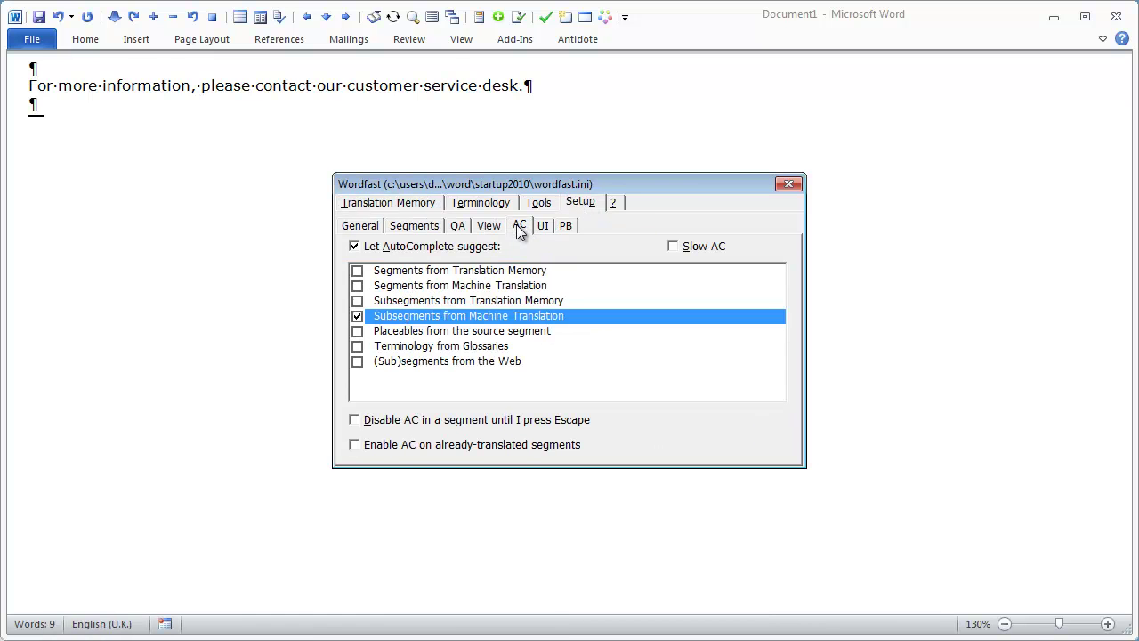
left_click(358, 316)
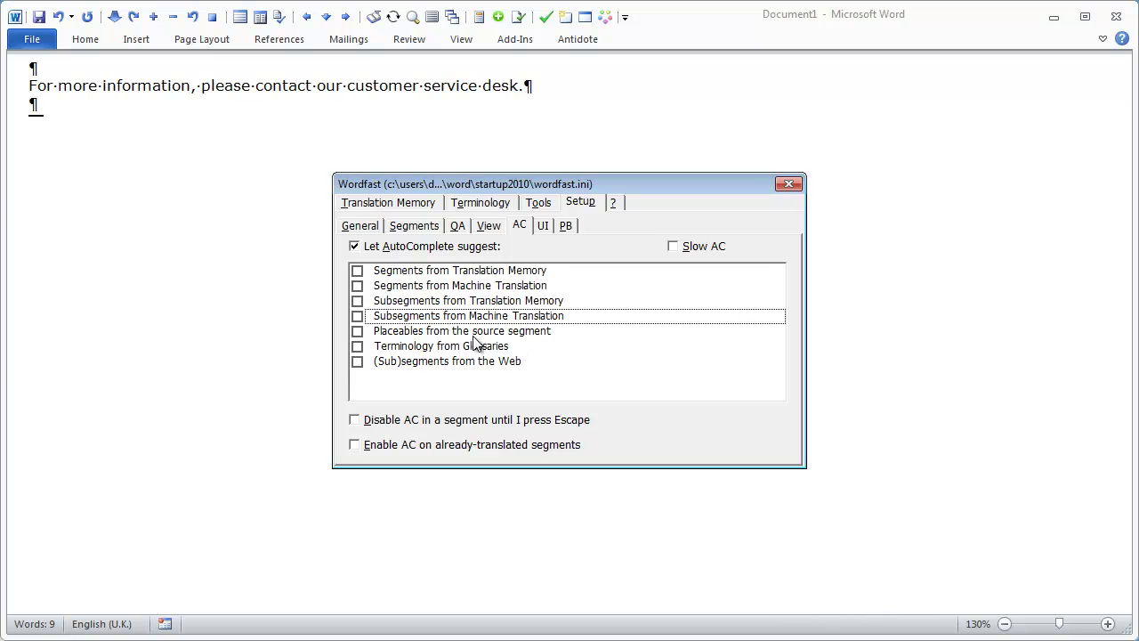
left_click(358, 332)
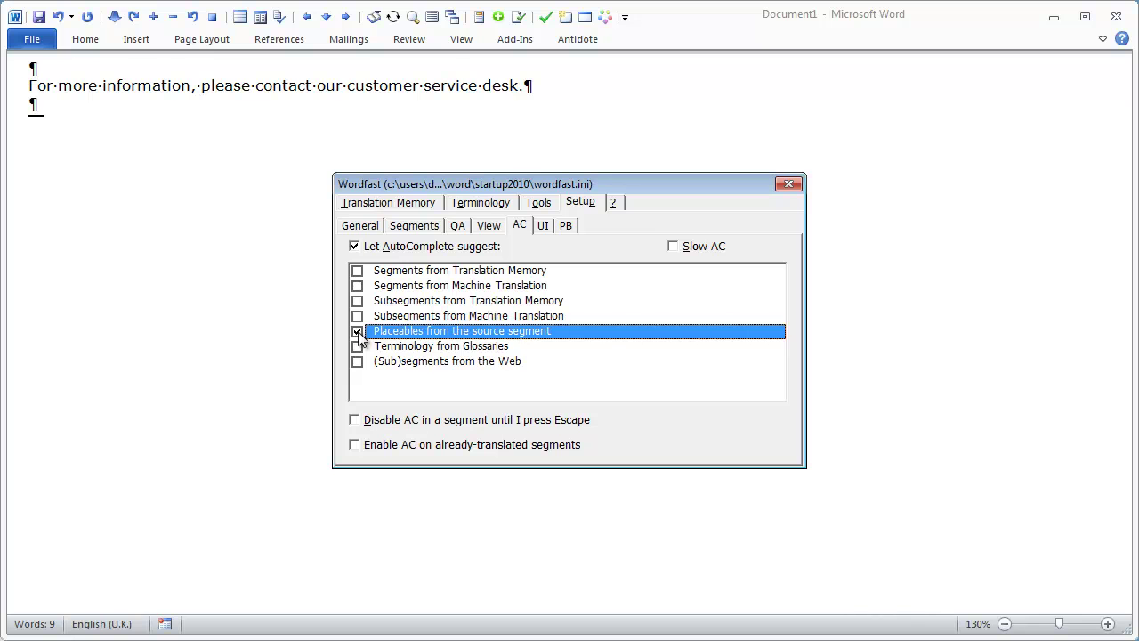
left_click(789, 184)
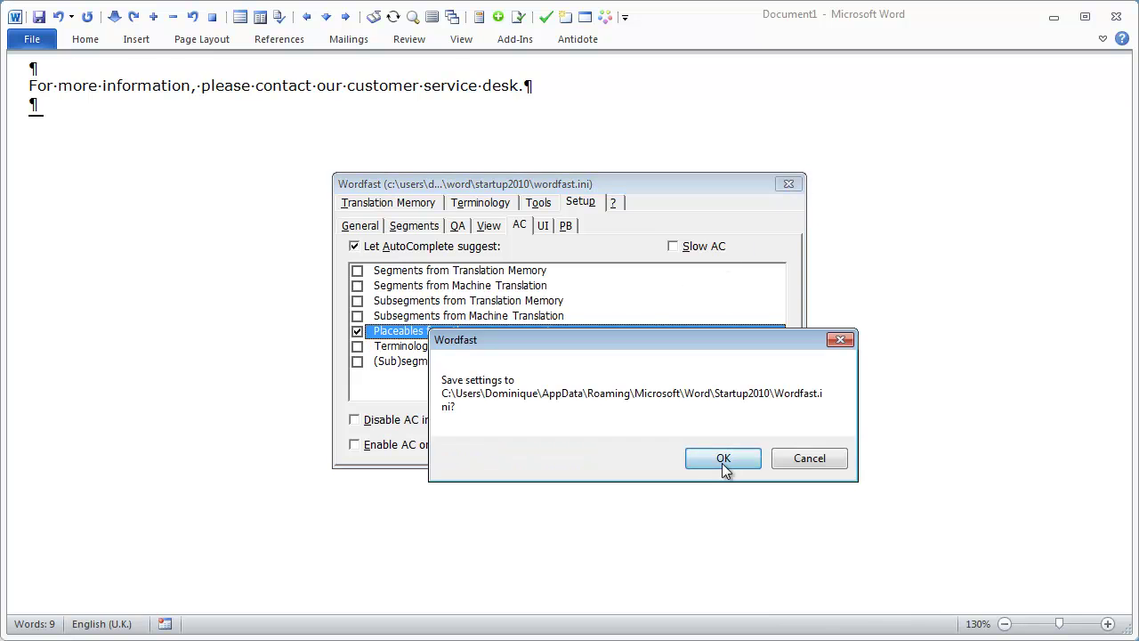
left_click(724, 458)
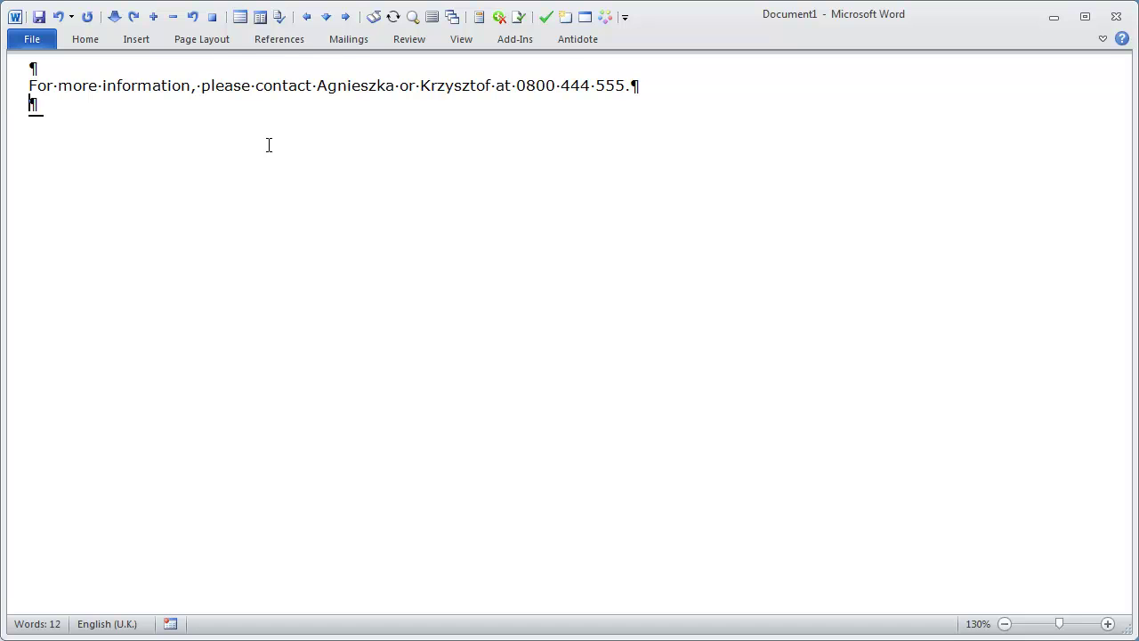
Open the new sentence and translate up to the two contact names joined by "ou", completing each name with its placeable suggestion.
left_click(116, 17)
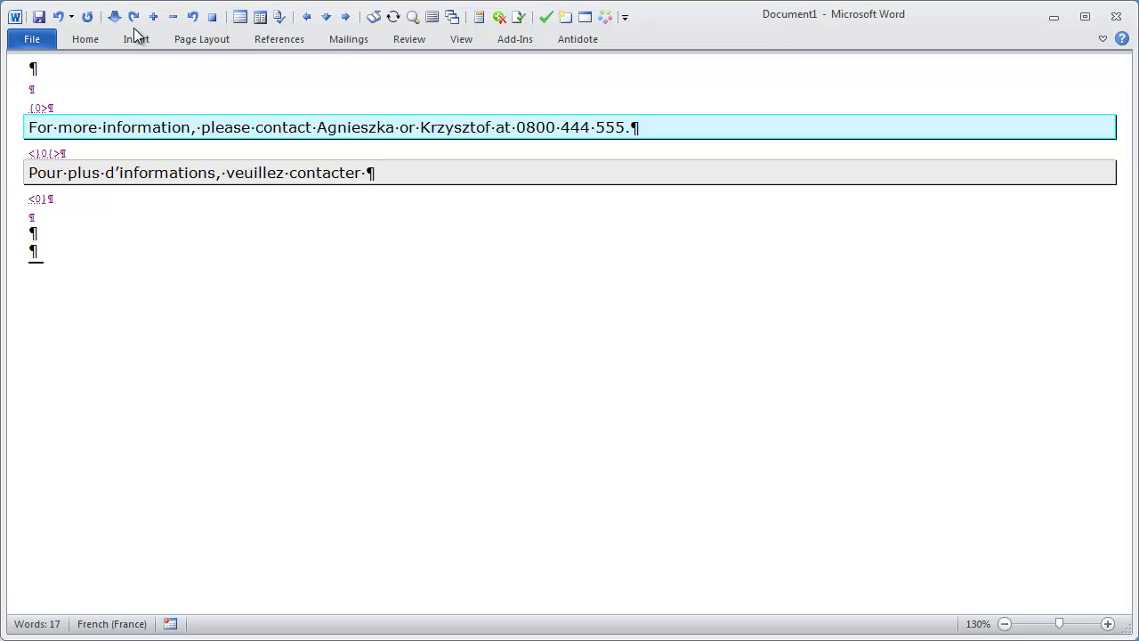
type("A")
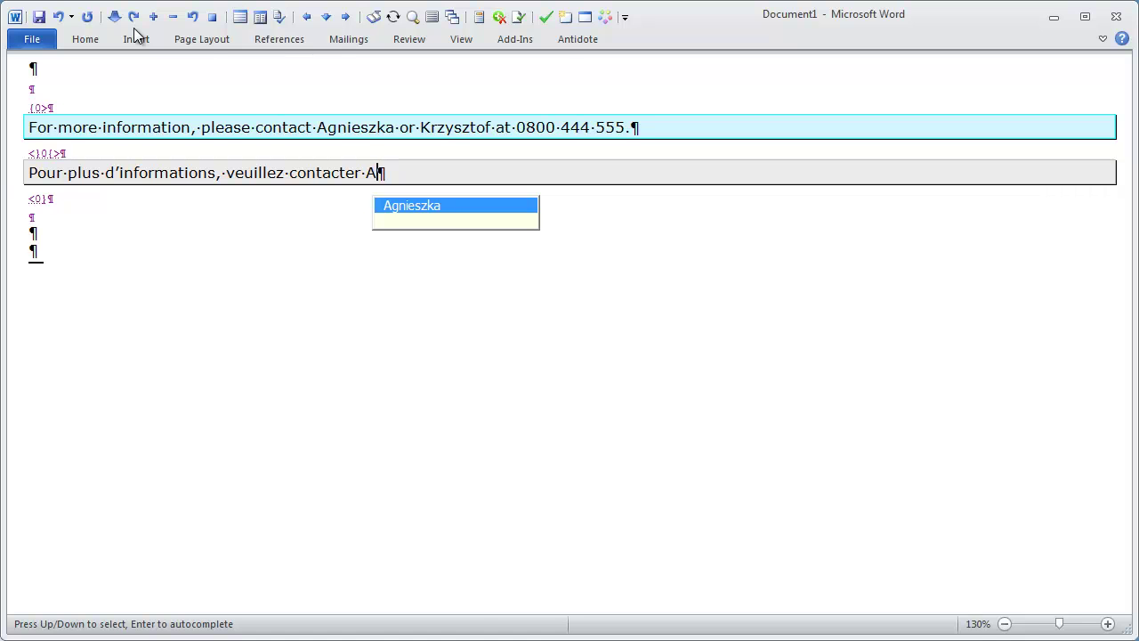
key("Return")
type("ou K")
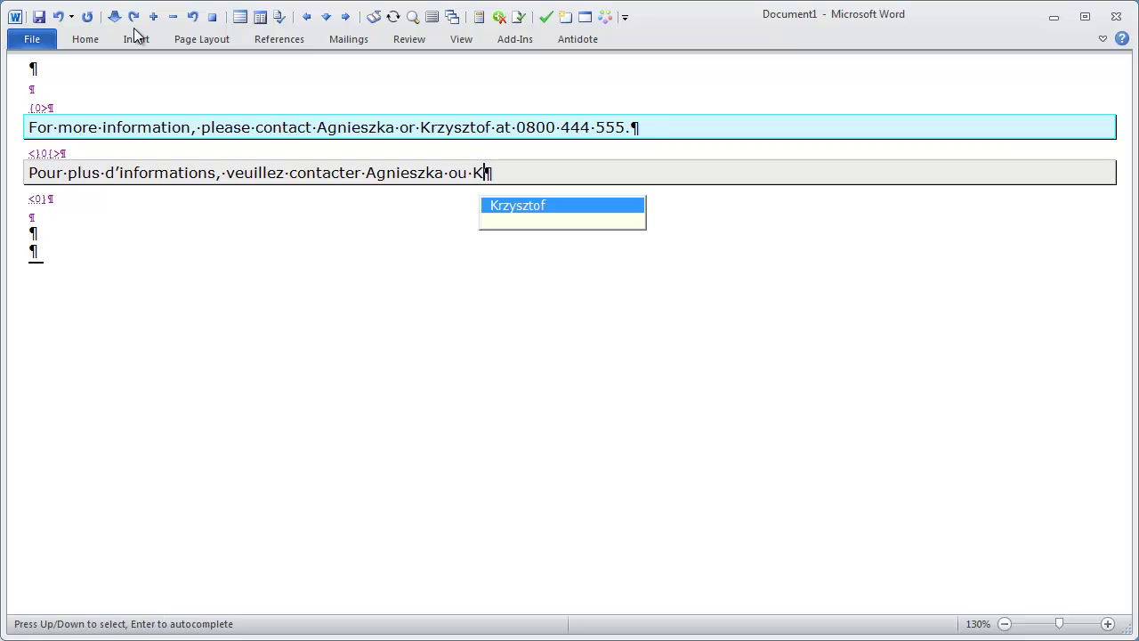
key("Return")
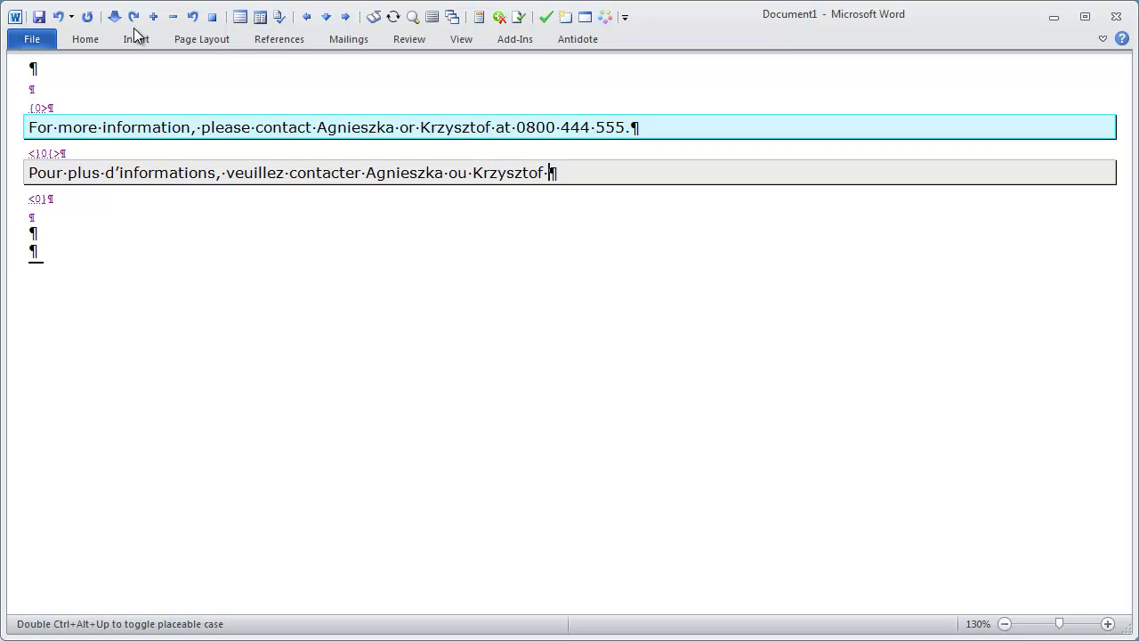
Finish the translation with "au" and the full phone number, accepting the longest placeable suggestion.
type("au ")
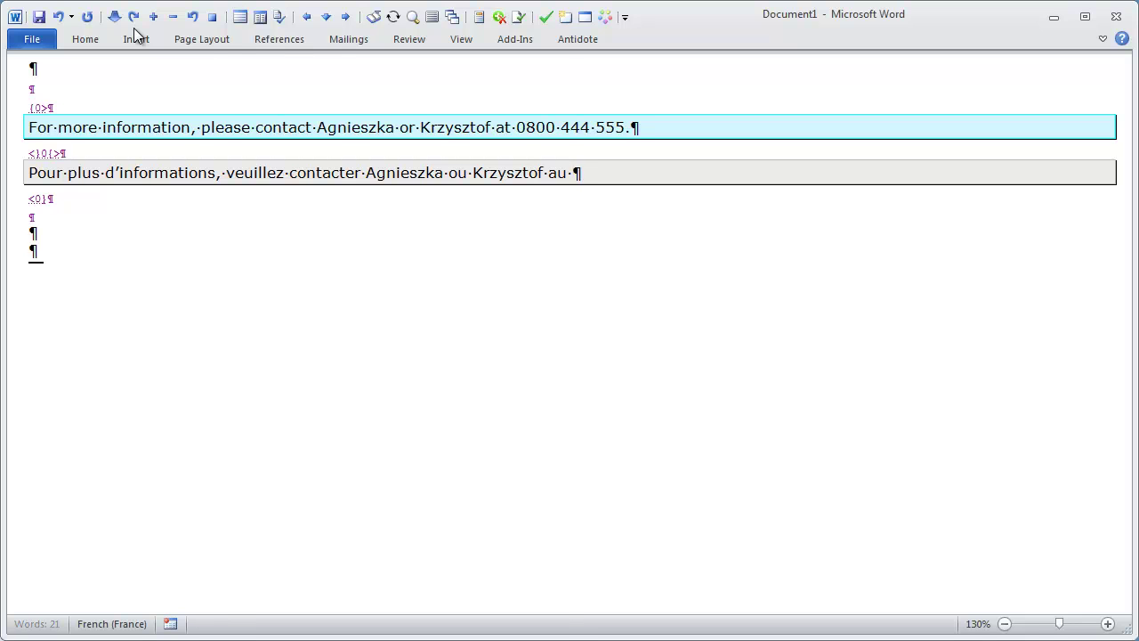
type("0")
key("Up")
key("Up")
key("Up")
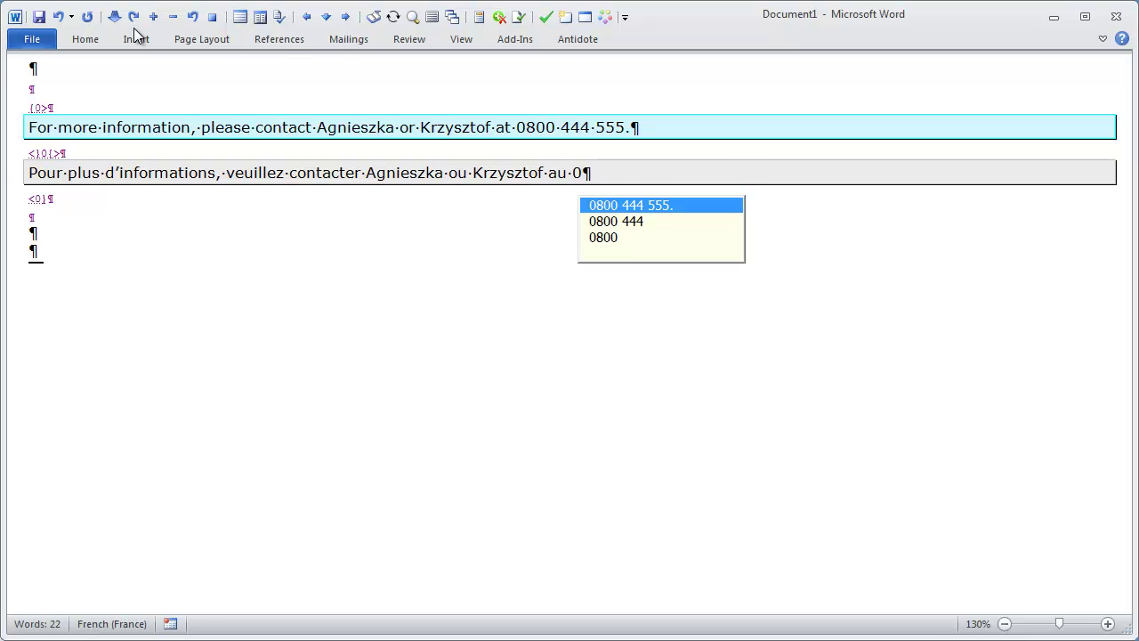
key("Return")
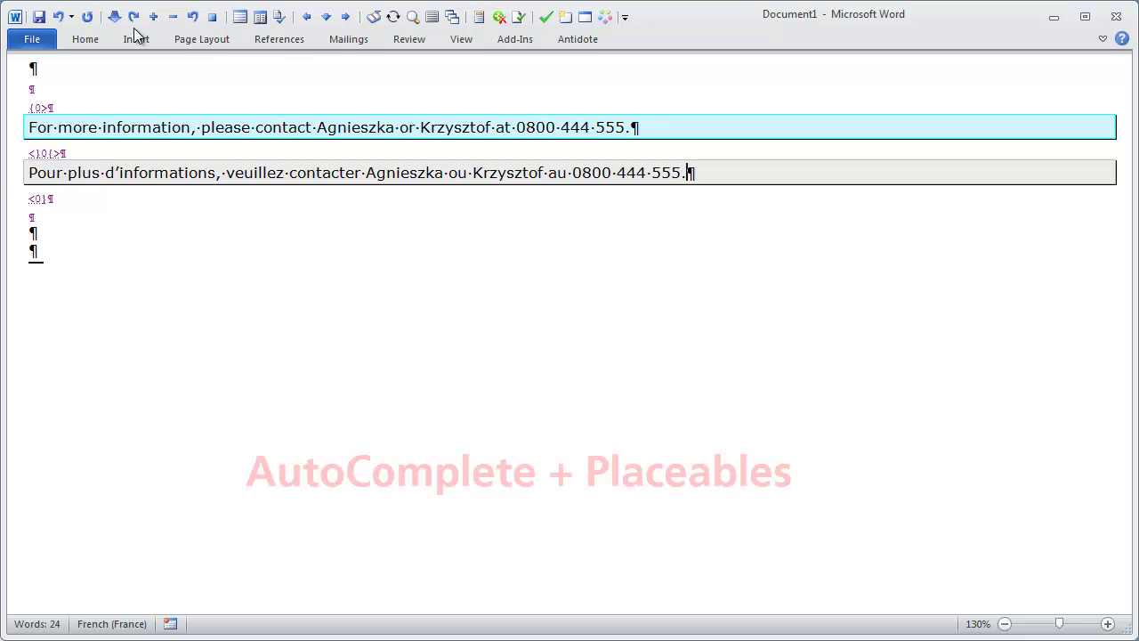
Open the Wordfast settings and activate Glossary #1.
left_click(368, 14)
left_click(605, 16)
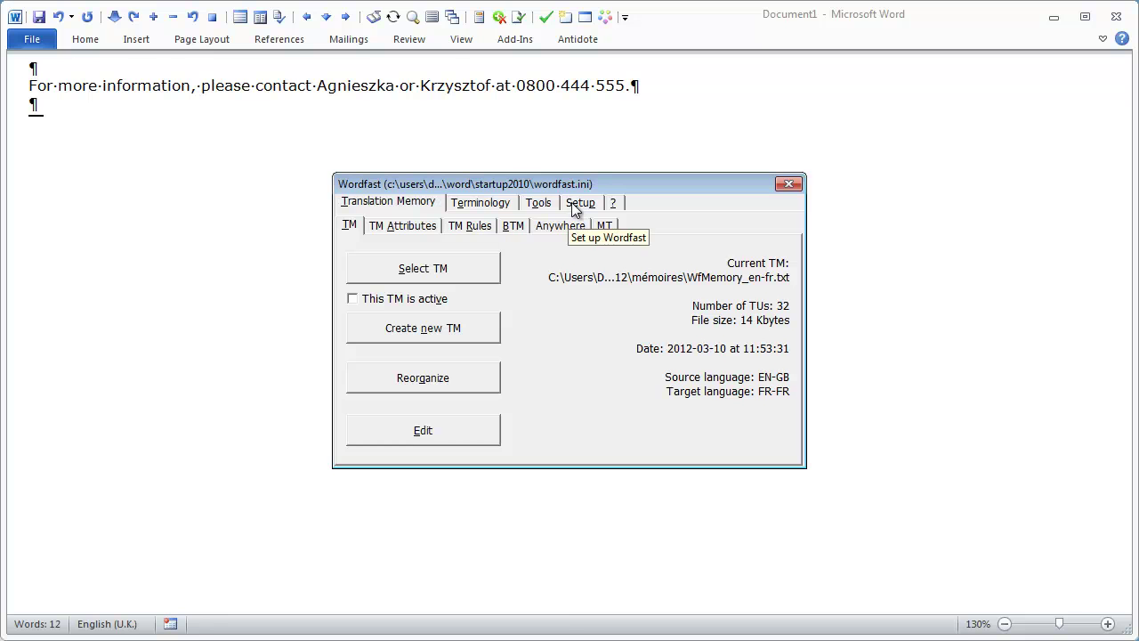
left_click(485, 207)
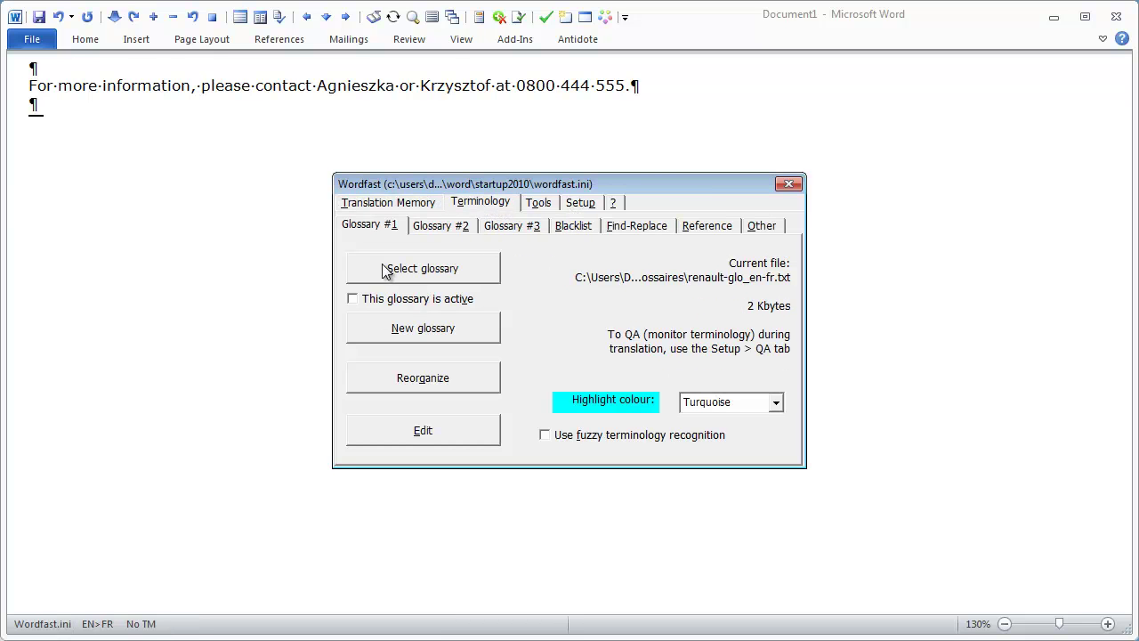
left_click(356, 300)
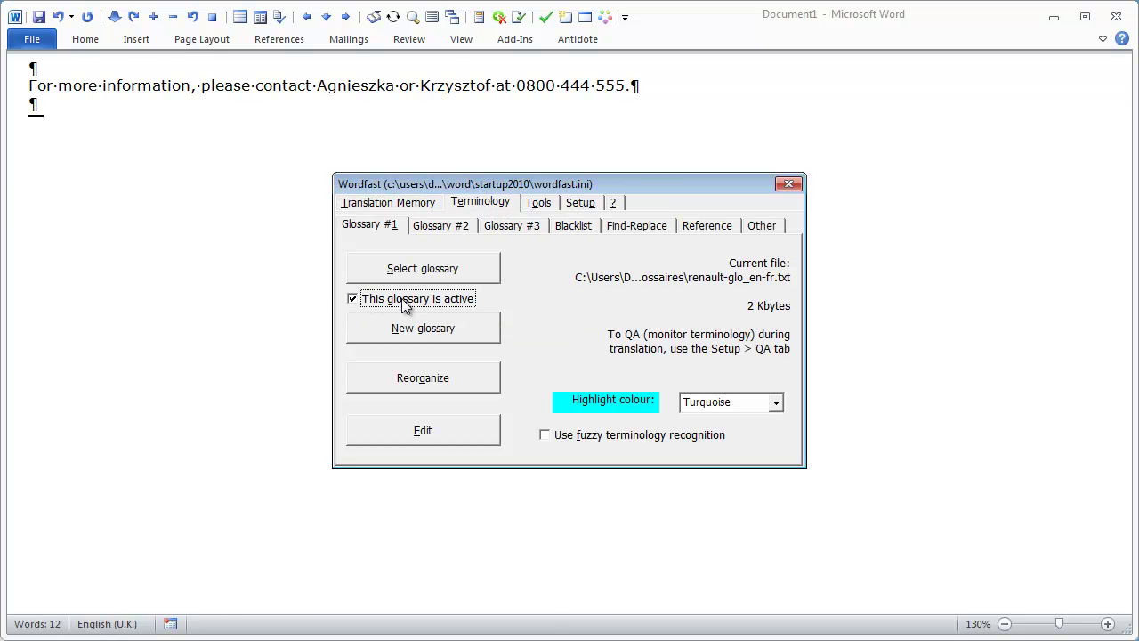
Make AutoComplete suggest terminology from glossaries instead of placeables, and save the settings.
left_click(583, 203)
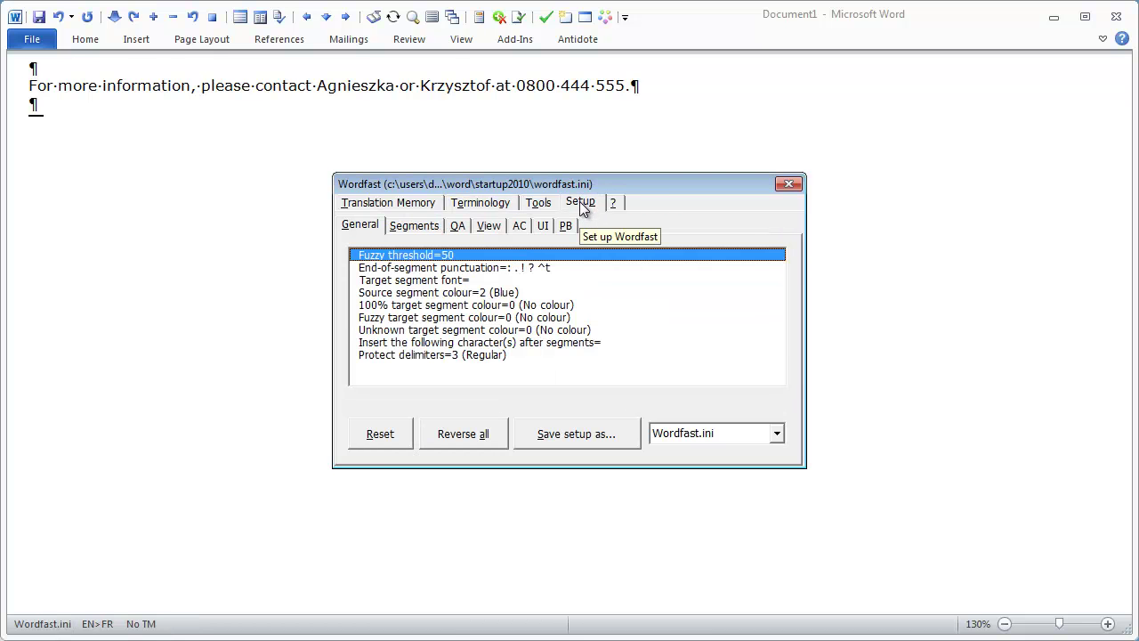
left_click(523, 228)
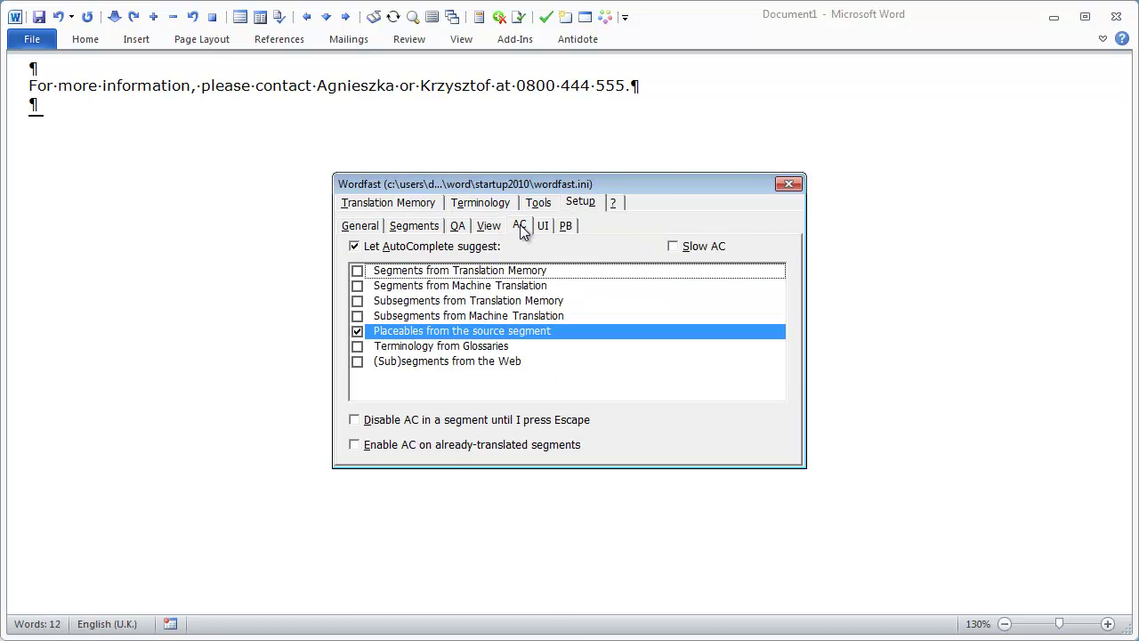
left_click(357, 331)
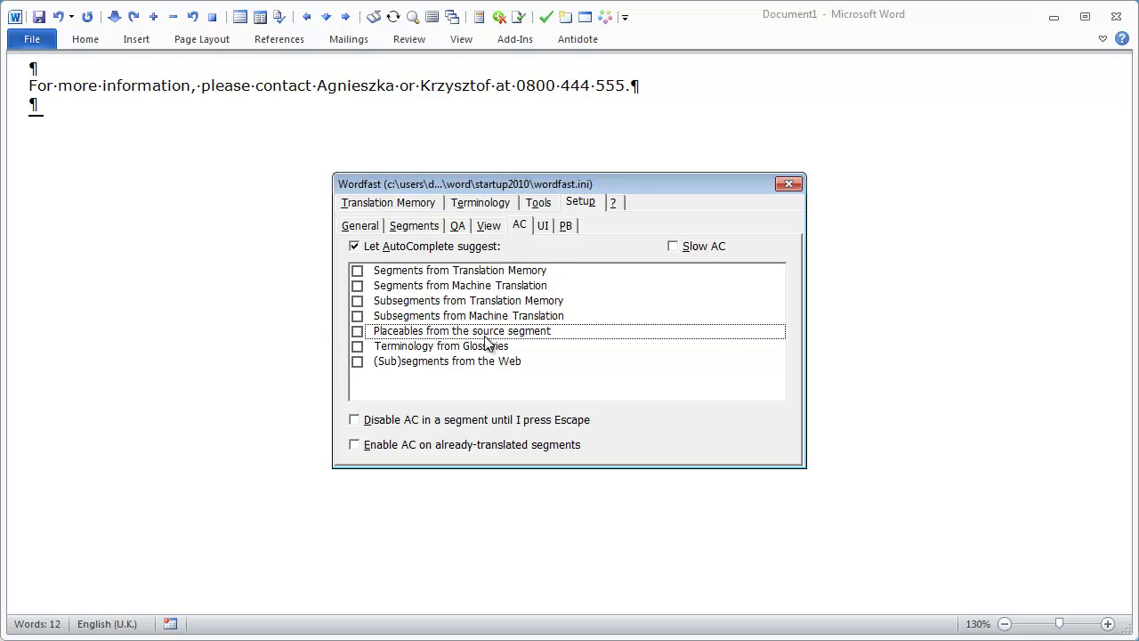
left_click(357, 346)
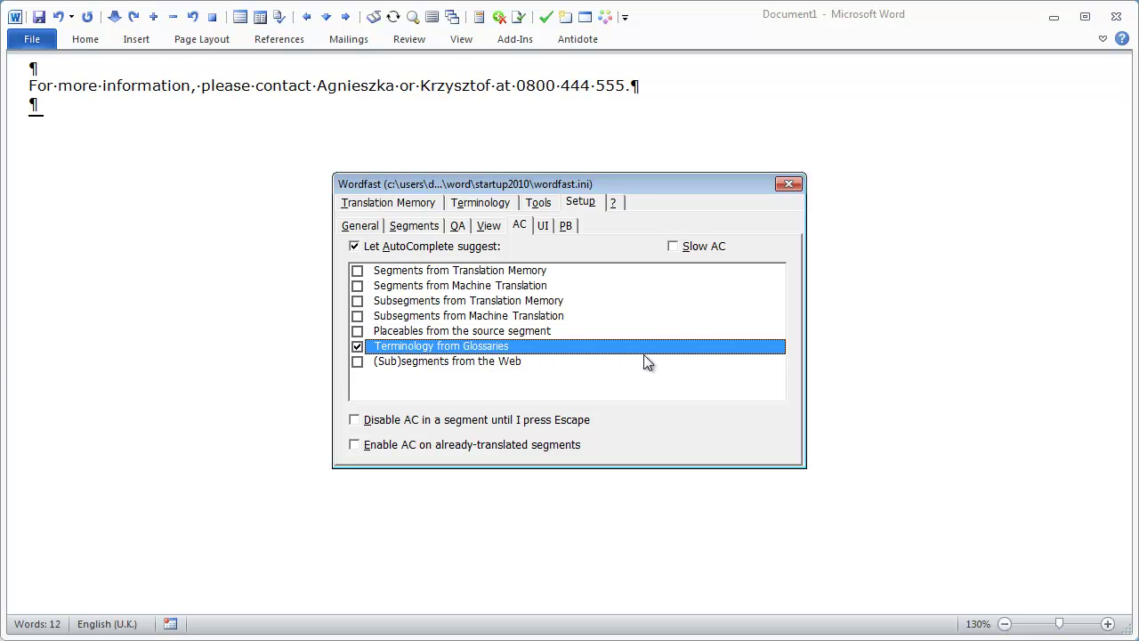
left_click(788, 183)
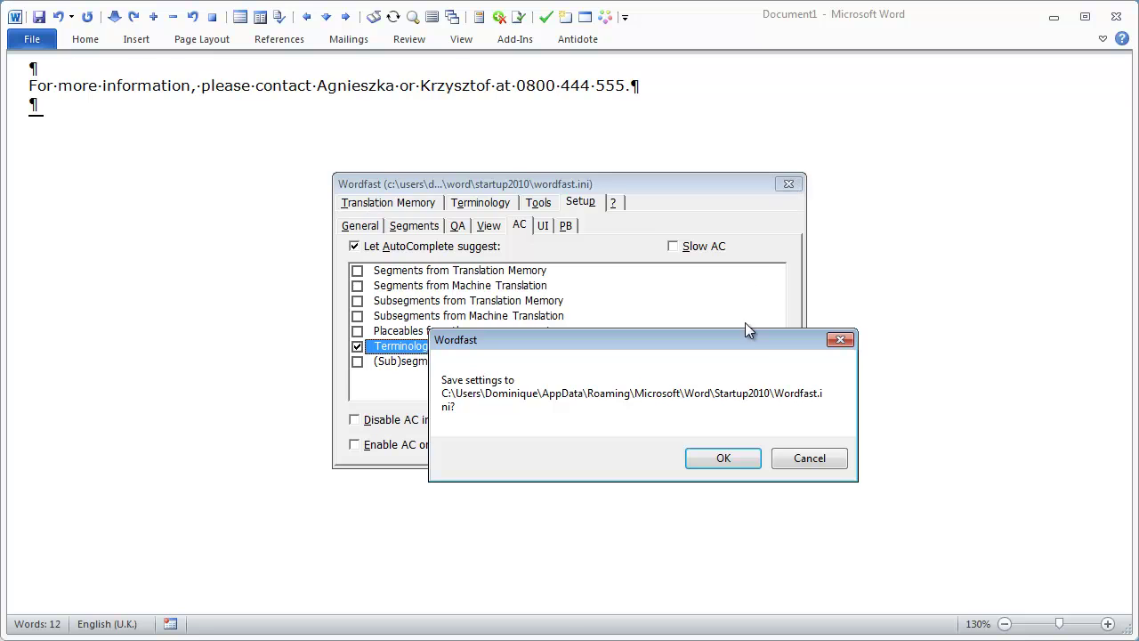
left_click(723, 457)
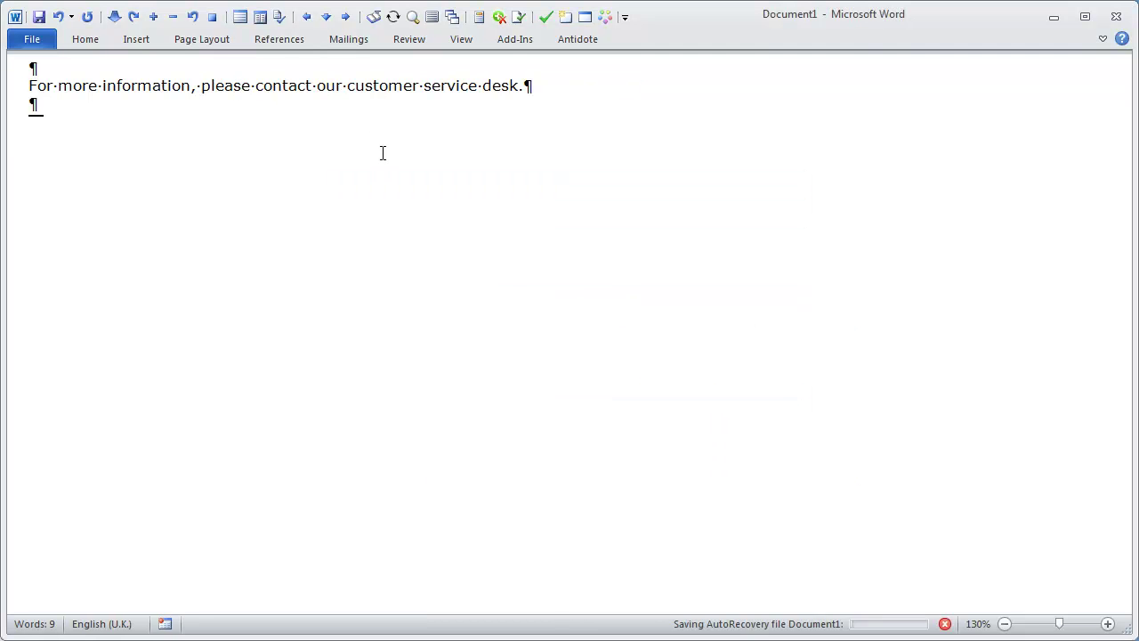
Open the sentence for translation and enter "Pour plus d'information, veuillez contacter notre", accepting the glossary suggestions for the first two terms.
left_click(120, 18)
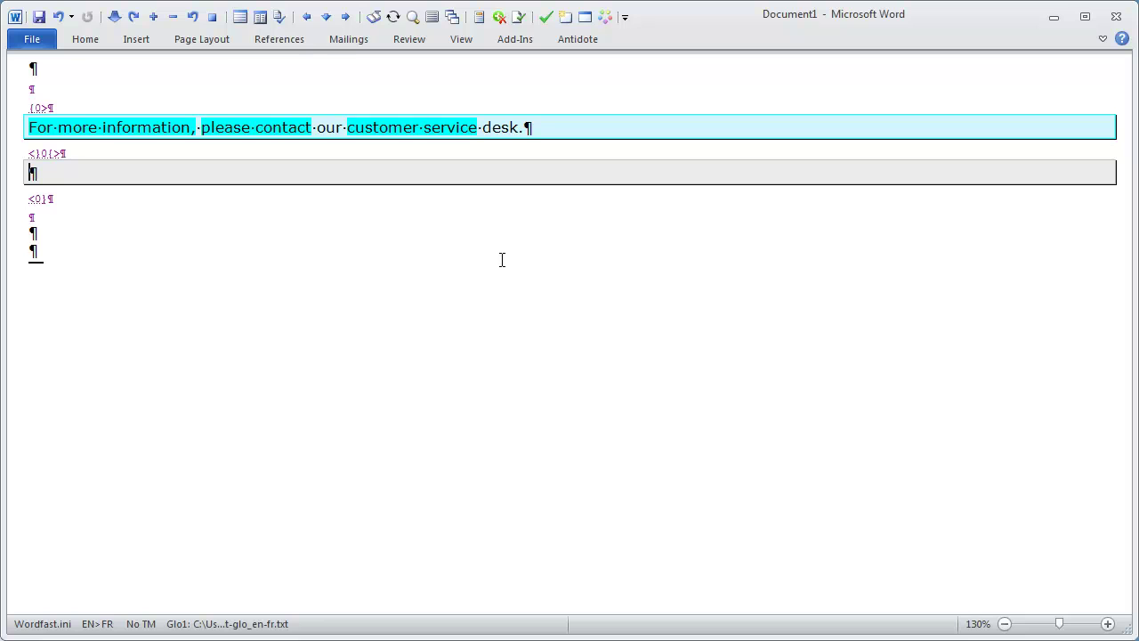
type("Pou")
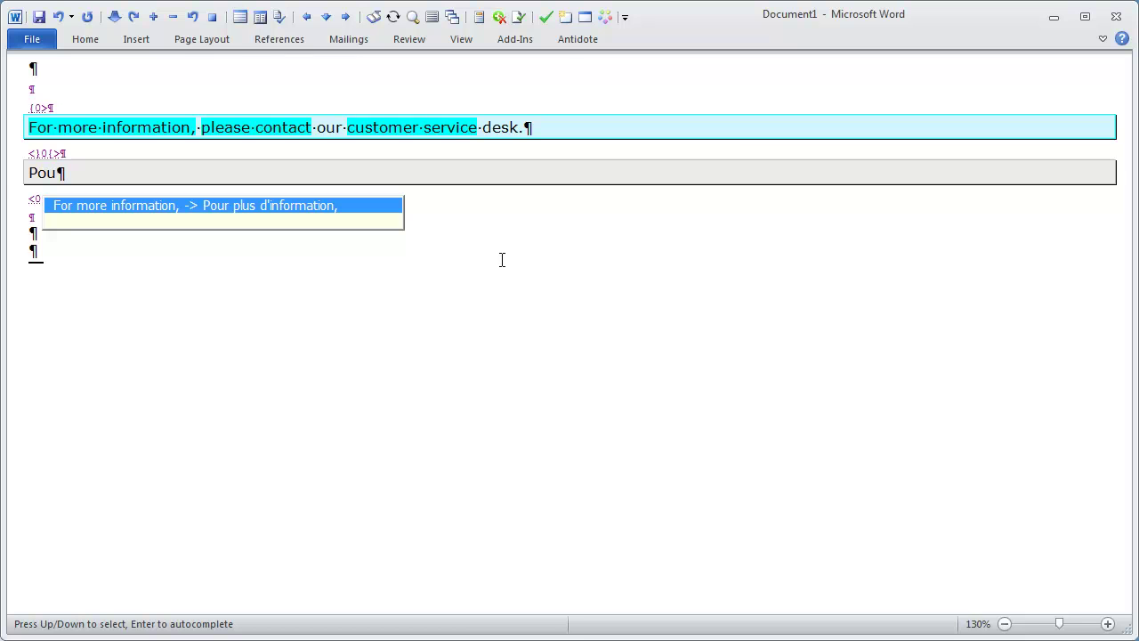
key("Return")
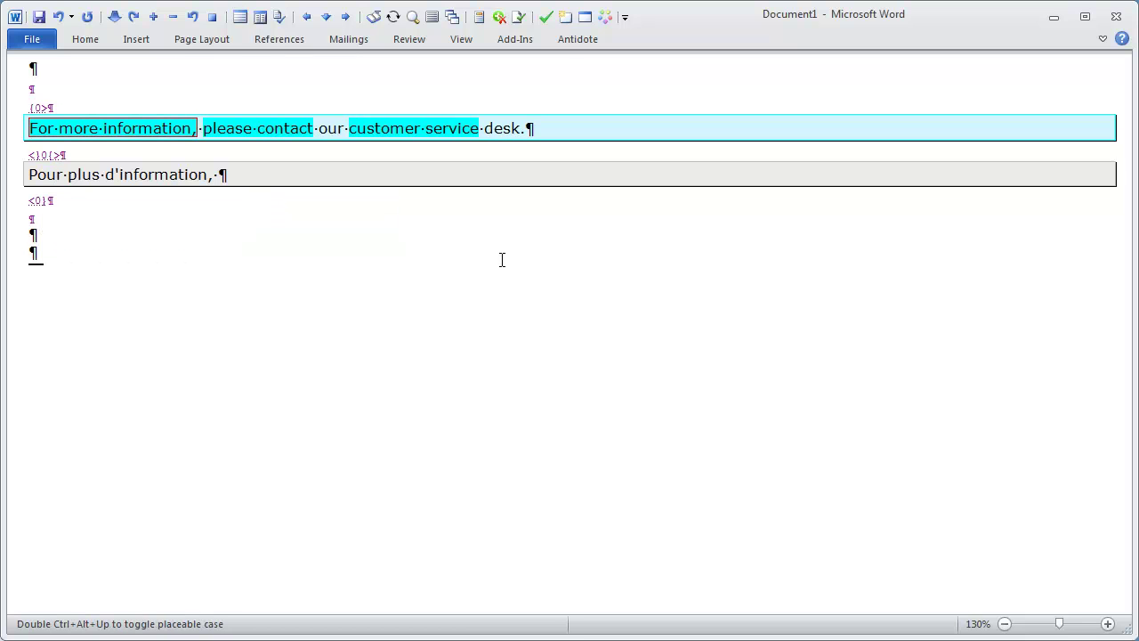
type("ve")
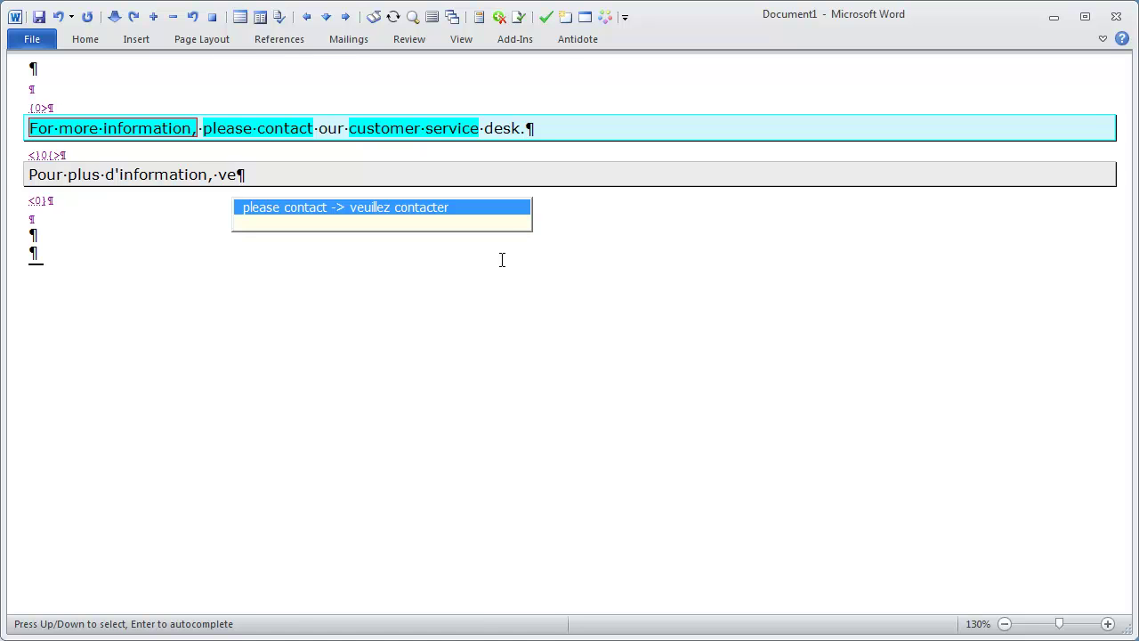
key("Return")
type("notre ")
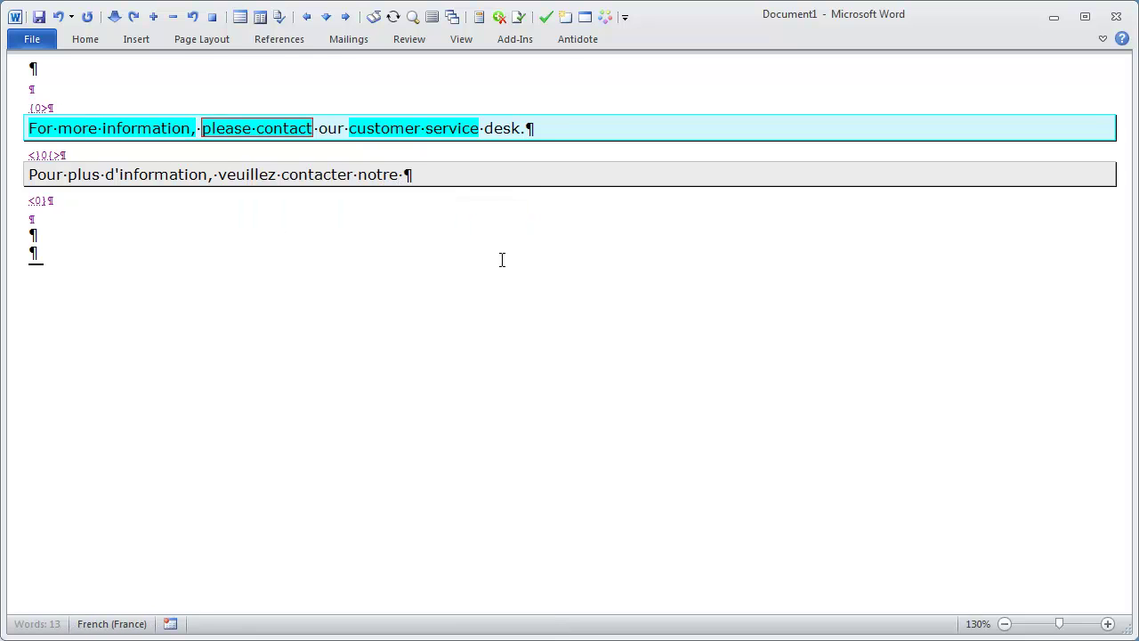
Complete the translation with "bureau service clients.", choosing "service clients" from the two glossary suggestions for "customer service".
type("bureau se")
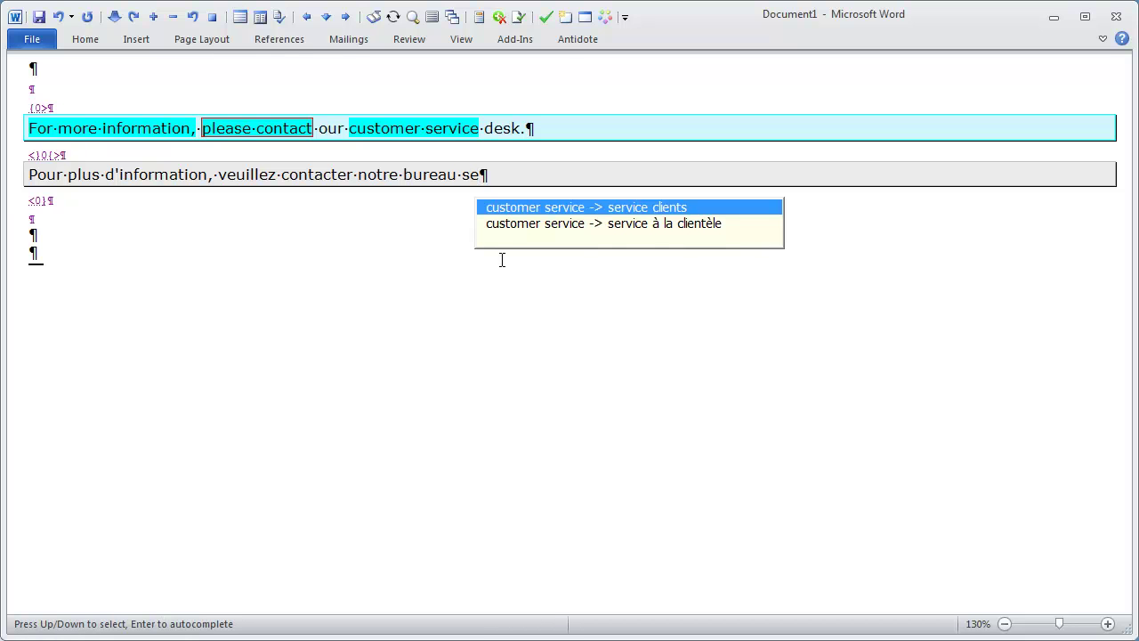
key("Down")
key("Up")
key("Down")
key("Up")
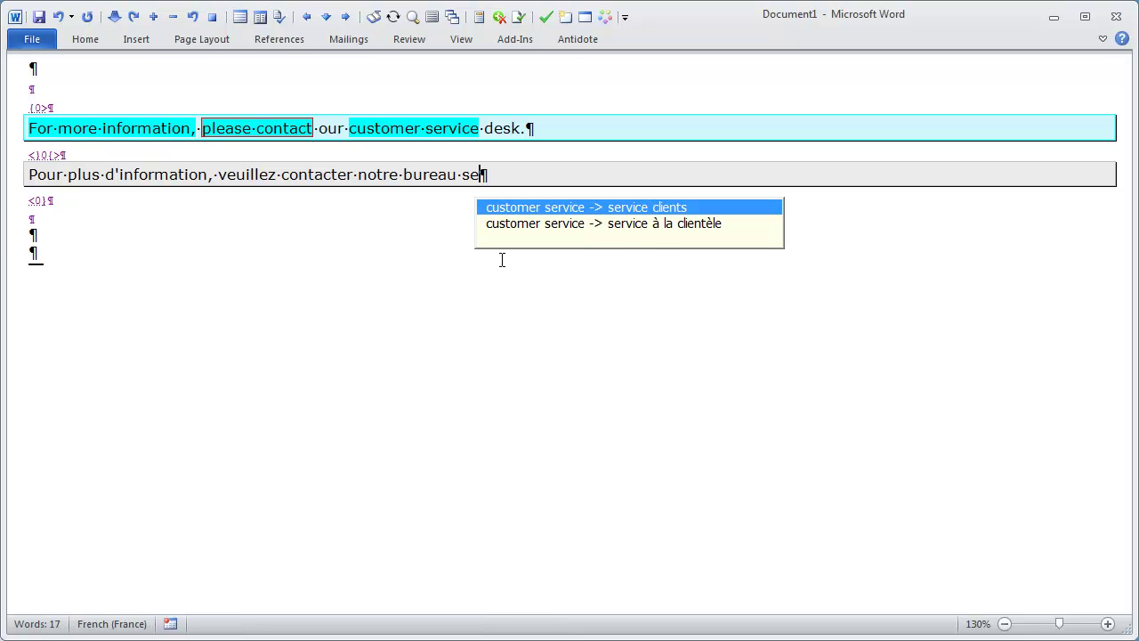
key("Down")
key("Up")
key("Return")
key("BackSpace")
type(".")
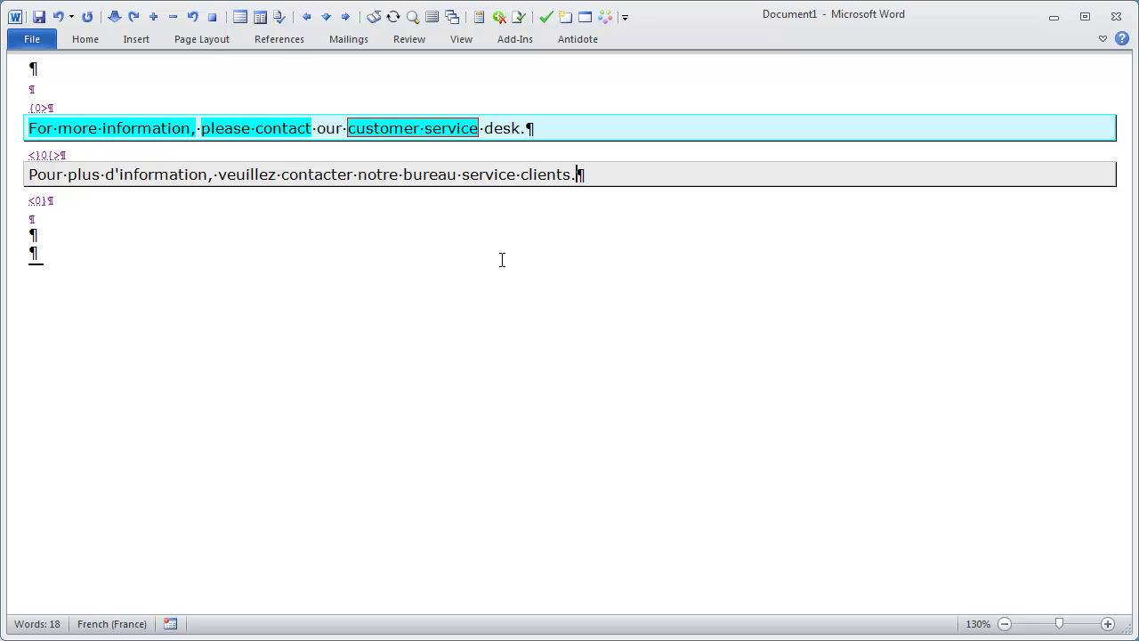
Clear the translation and enter "Pour plus d'information, veuillez contacter" by starting each source term, "Fo" and "pl", and accepting its glossary suggestion.
key("shift+Home")
key("Delete")
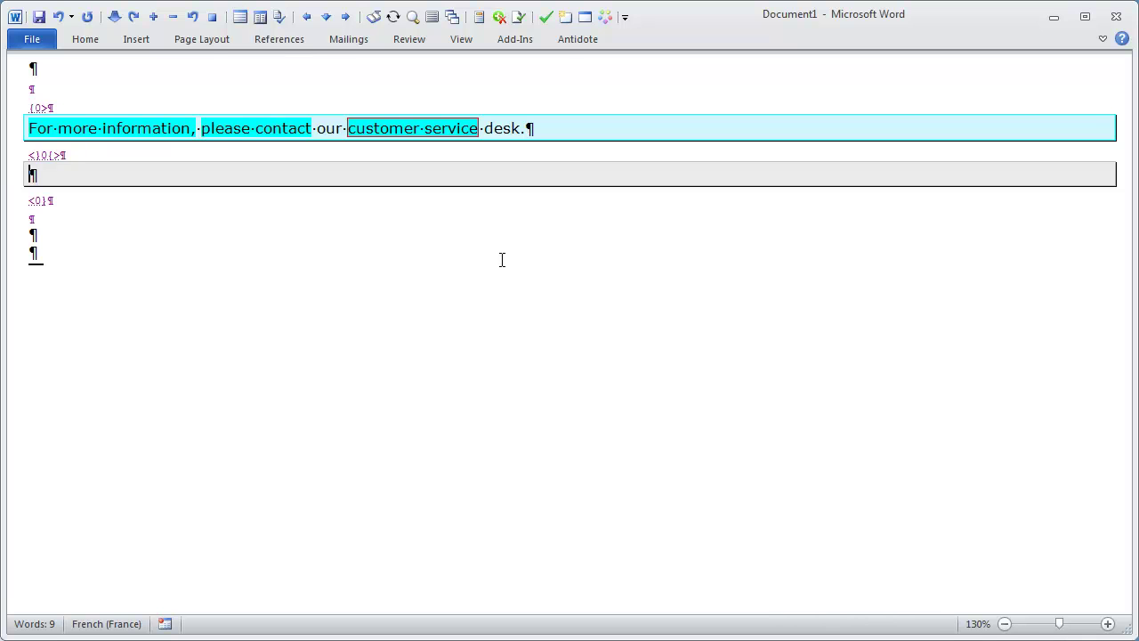
type("Fo")
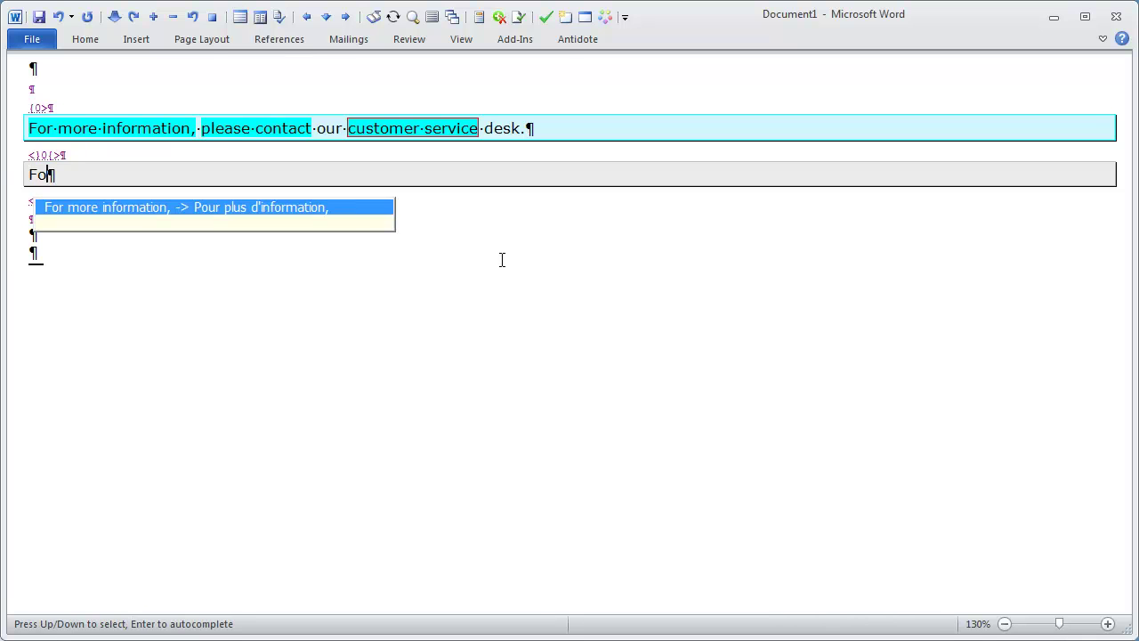
key("Return")
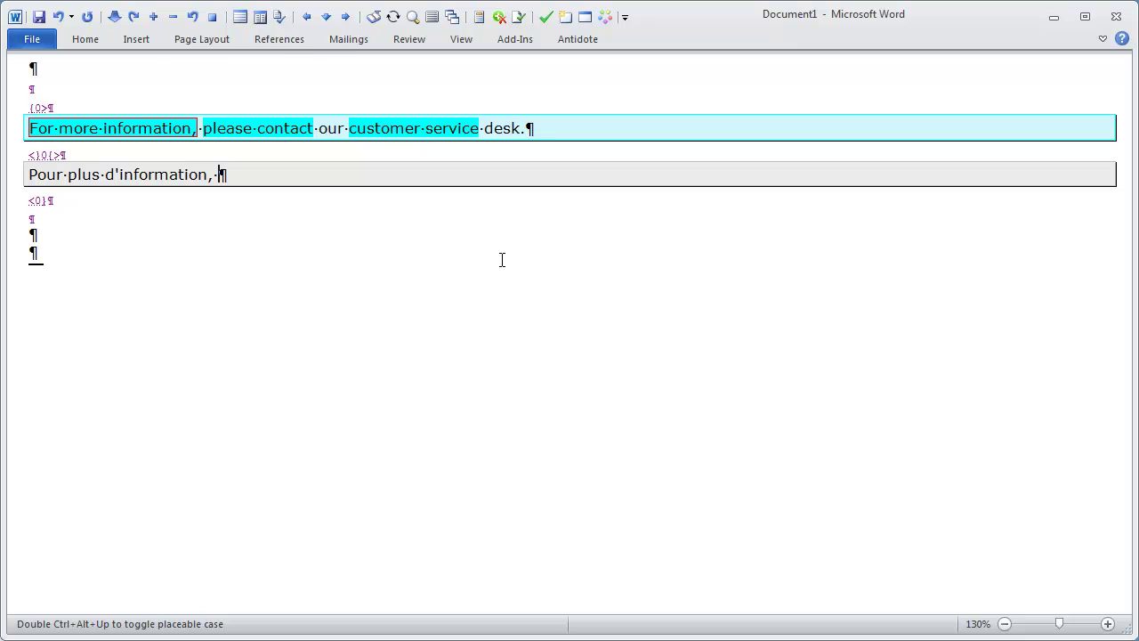
type("pl")
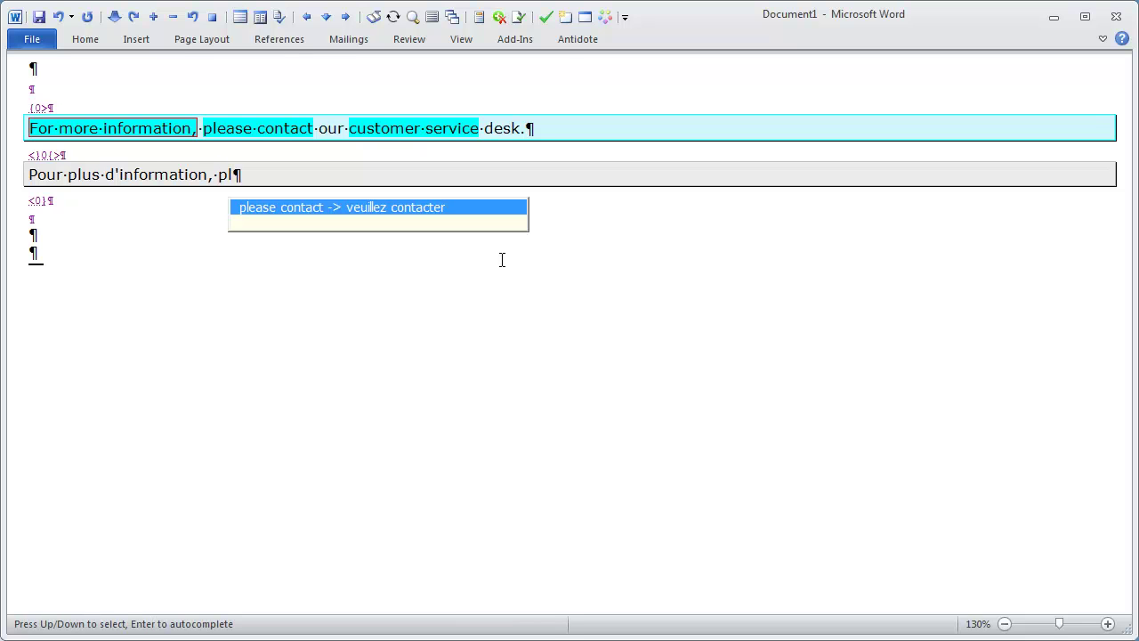
key("Return")
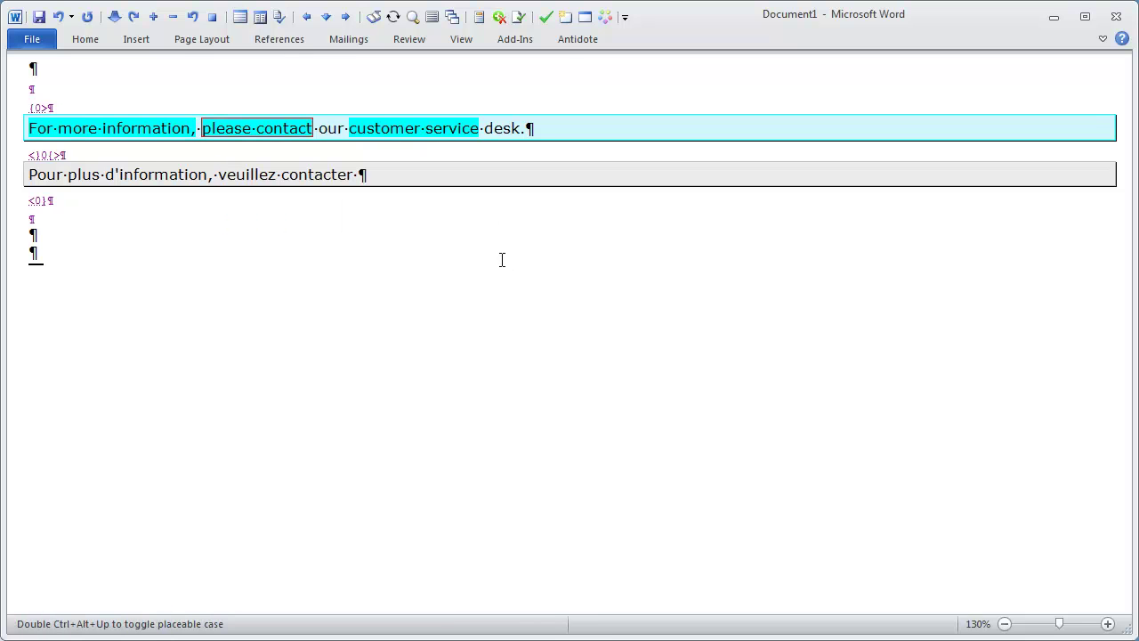
Finish the translation with "notre bureau service clients.", starting the source term "cu" and choosing the "service clients" suggestion.
type("notre bureau ")
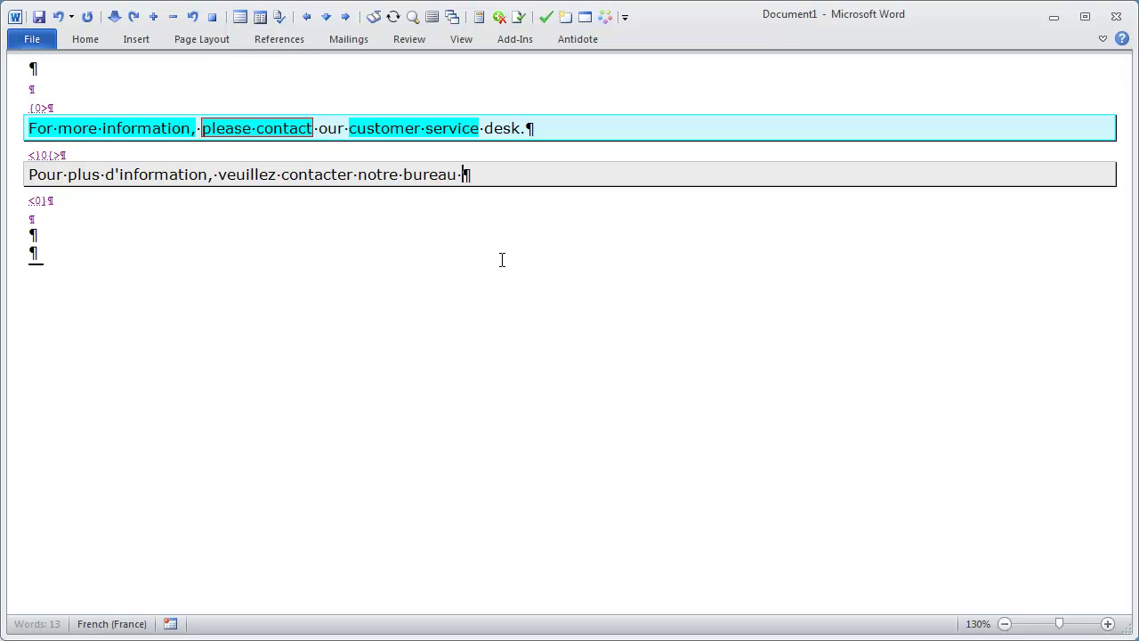
type("cu")
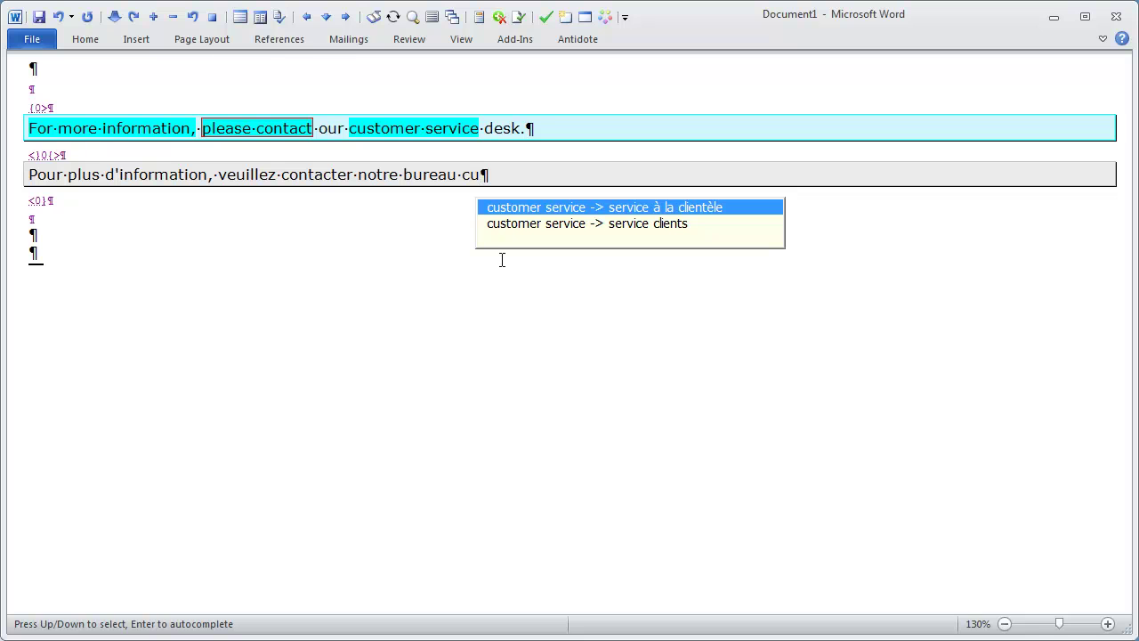
key("Down")
key("Return")
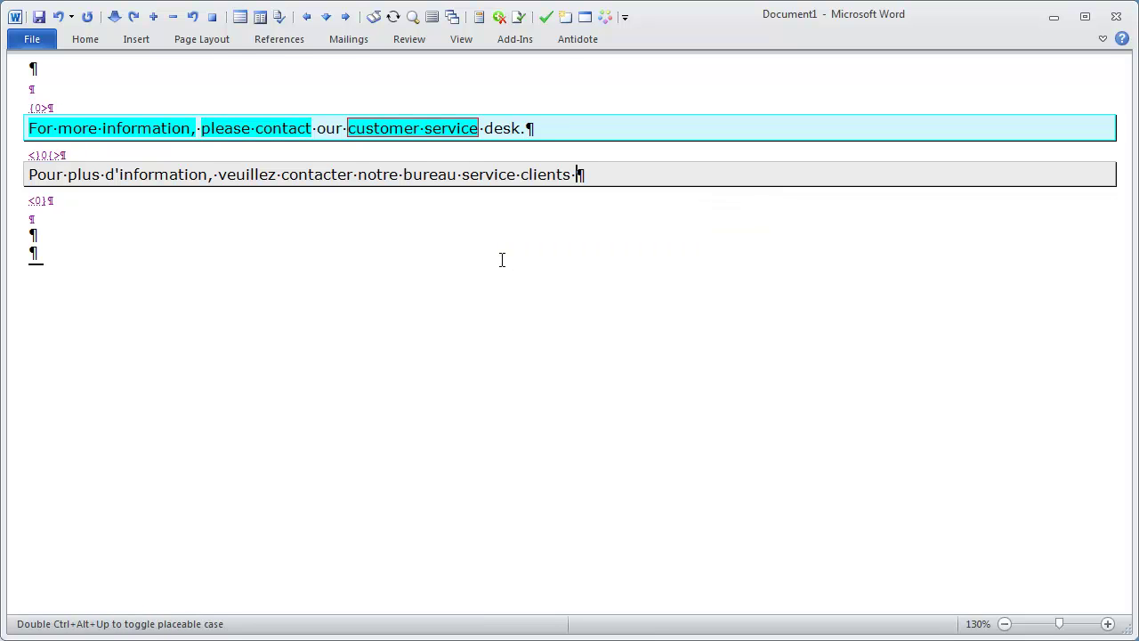
type(".")
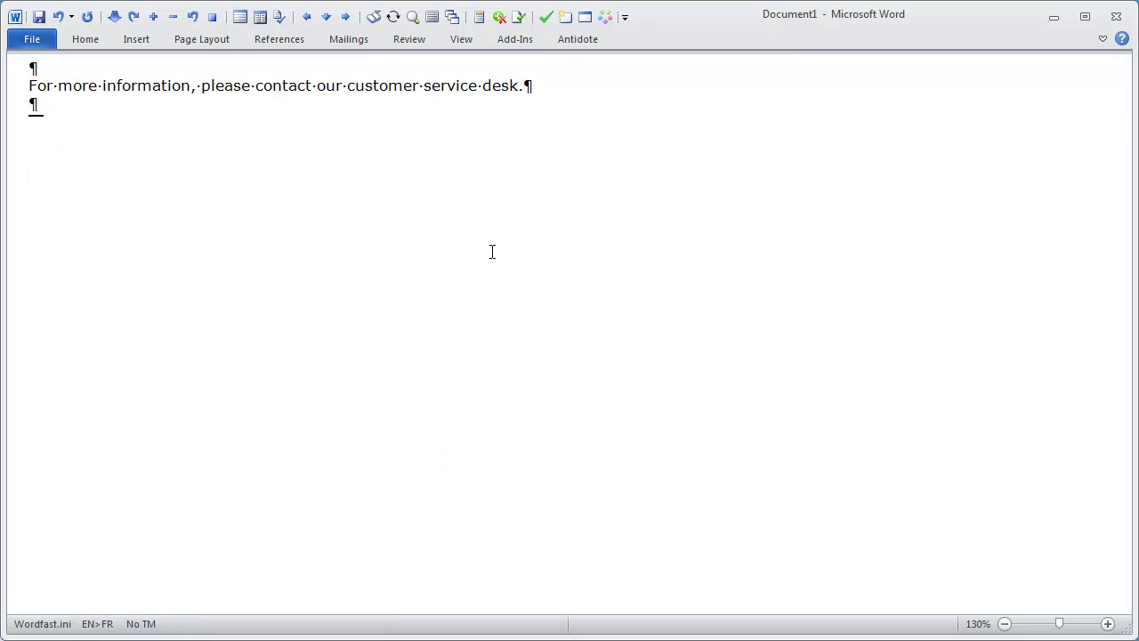
Open the Wordfast settings, activate the translation memory and enable Web-based MT.
left_click(605, 18)
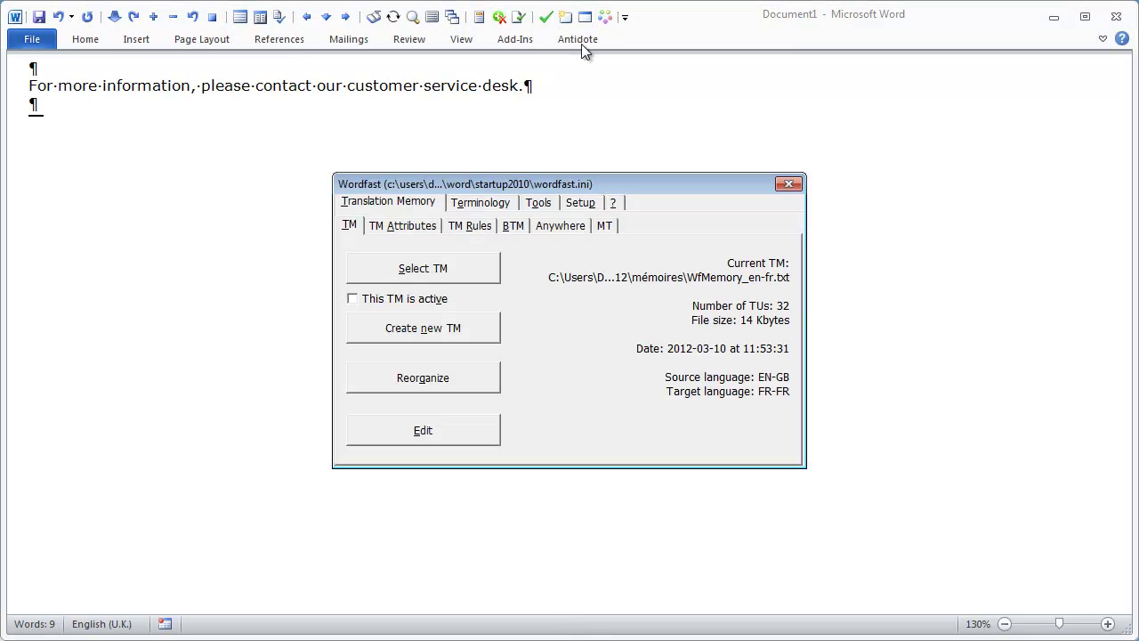
left_click(354, 300)
left_click(601, 226)
left_click(355, 323)
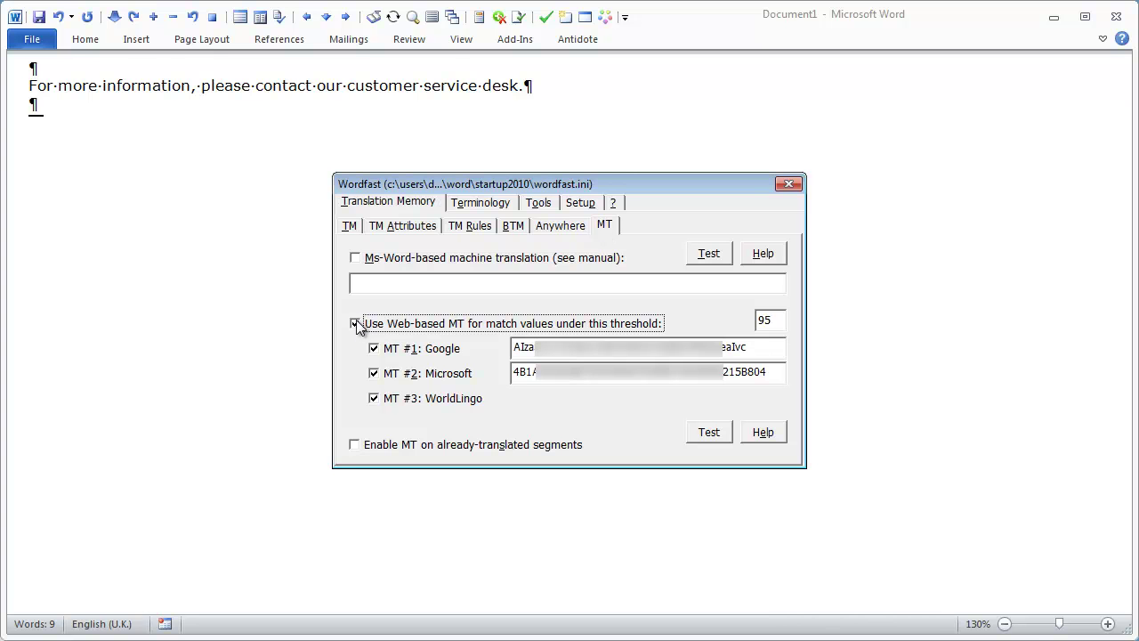
Make AutoComplete also suggest TM segments, MT segments, MT subsegments and placeables, and save the settings.
left_click(578, 203)
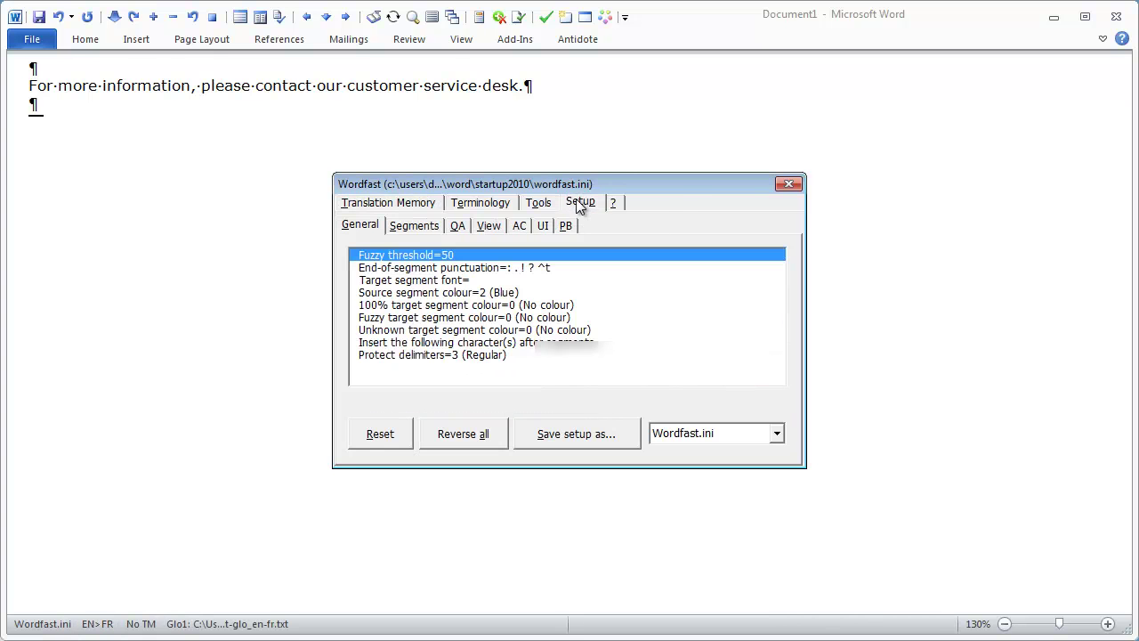
left_click(519, 225)
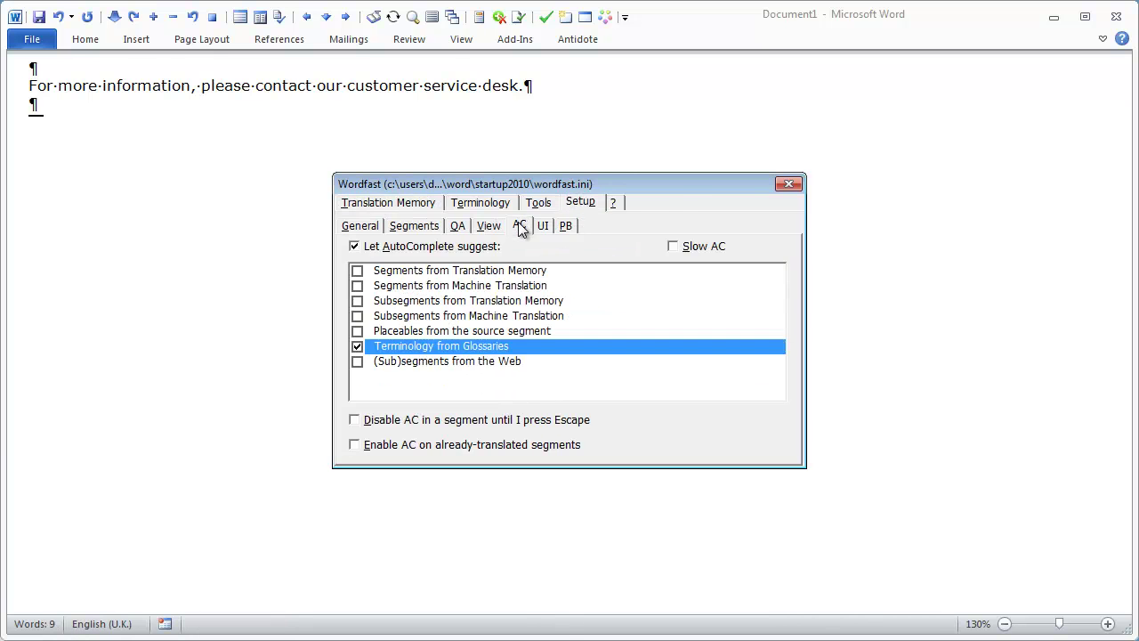
left_click(357, 270)
left_click(356, 286)
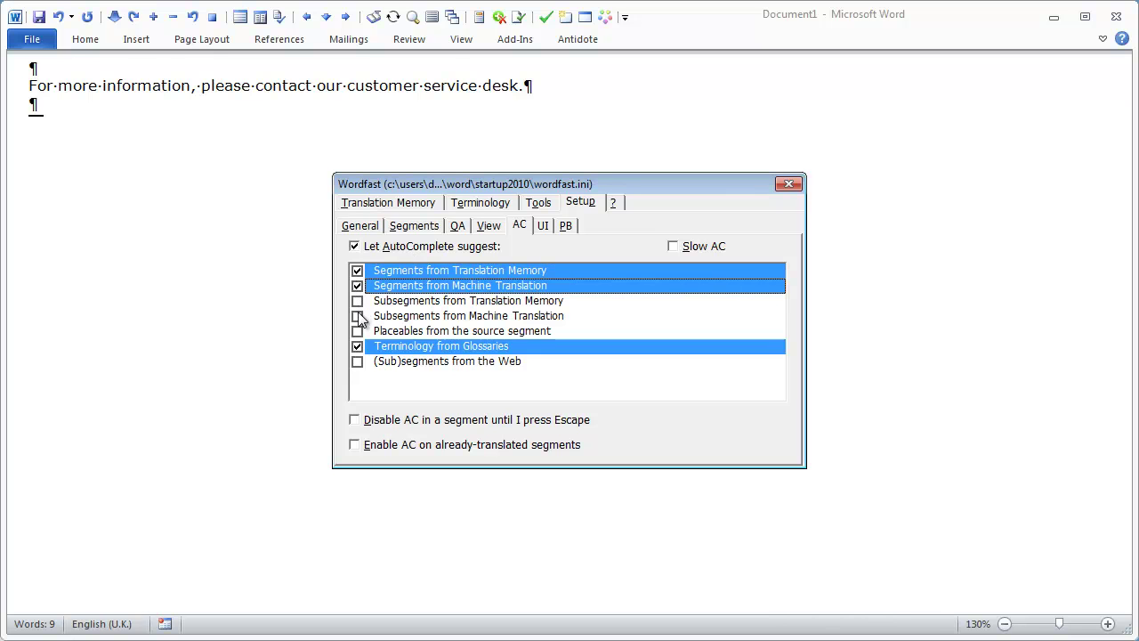
left_click(357, 316)
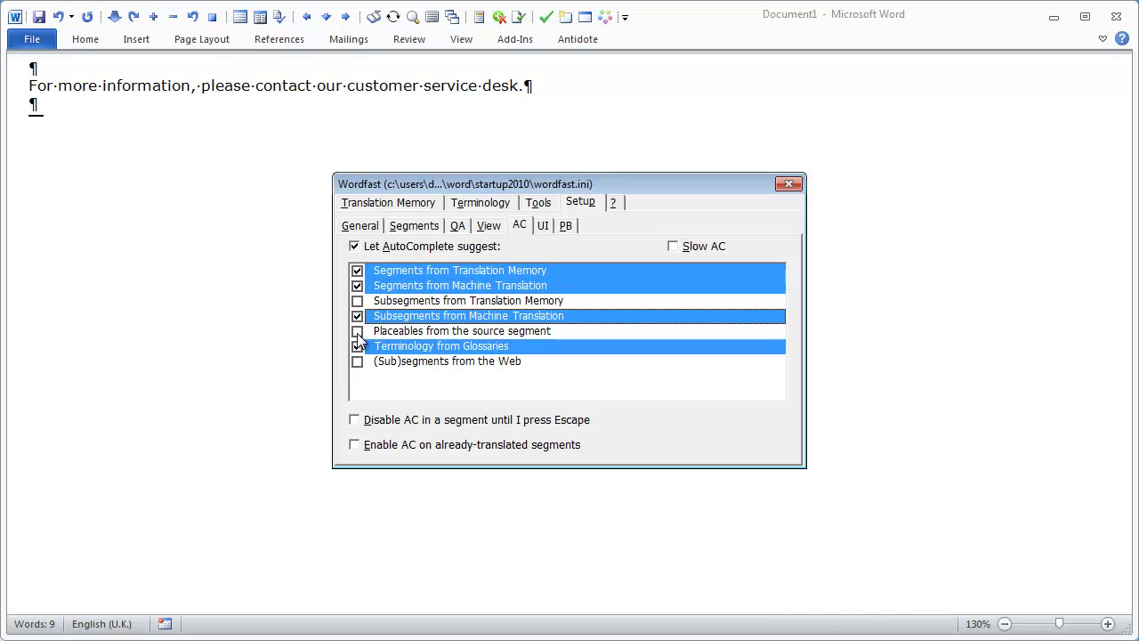
left_click(357, 331)
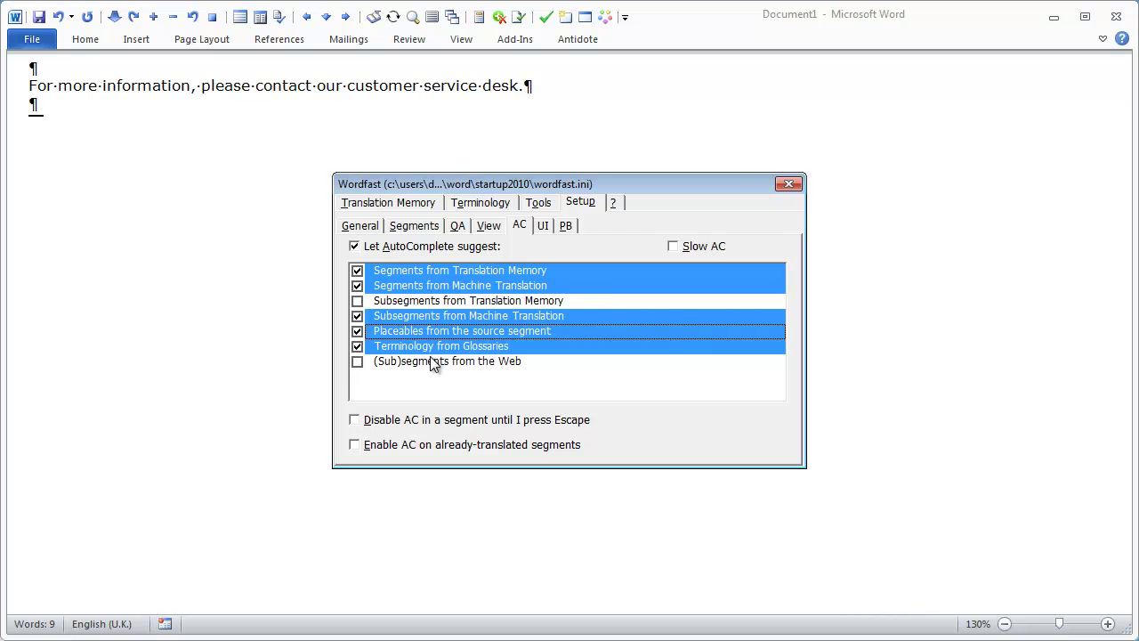
left_click(793, 189)
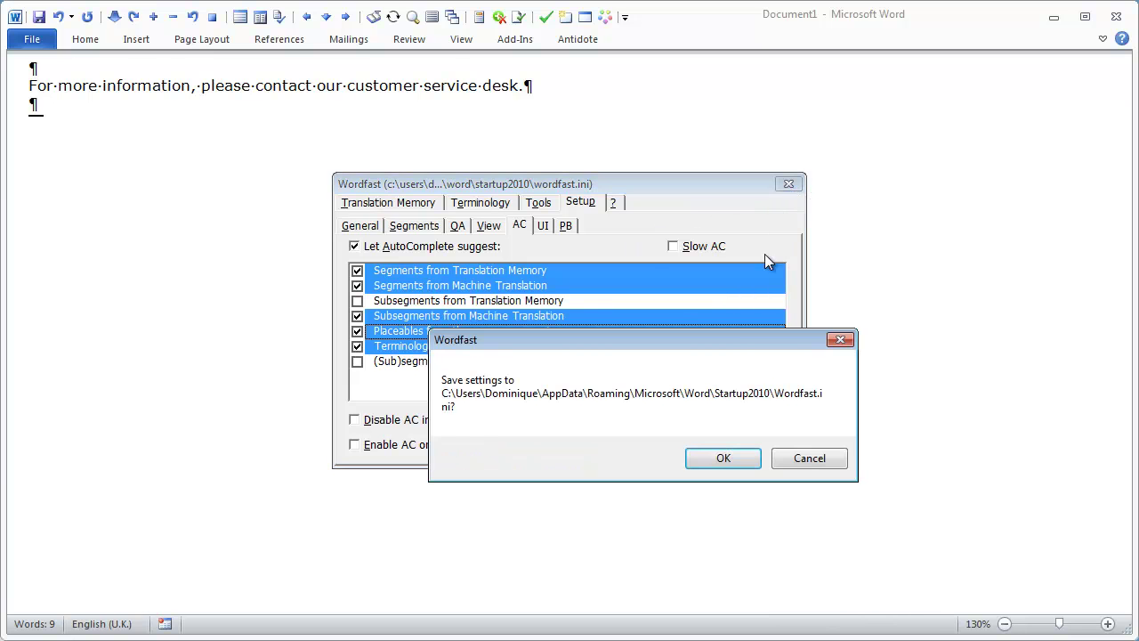
left_click(730, 455)
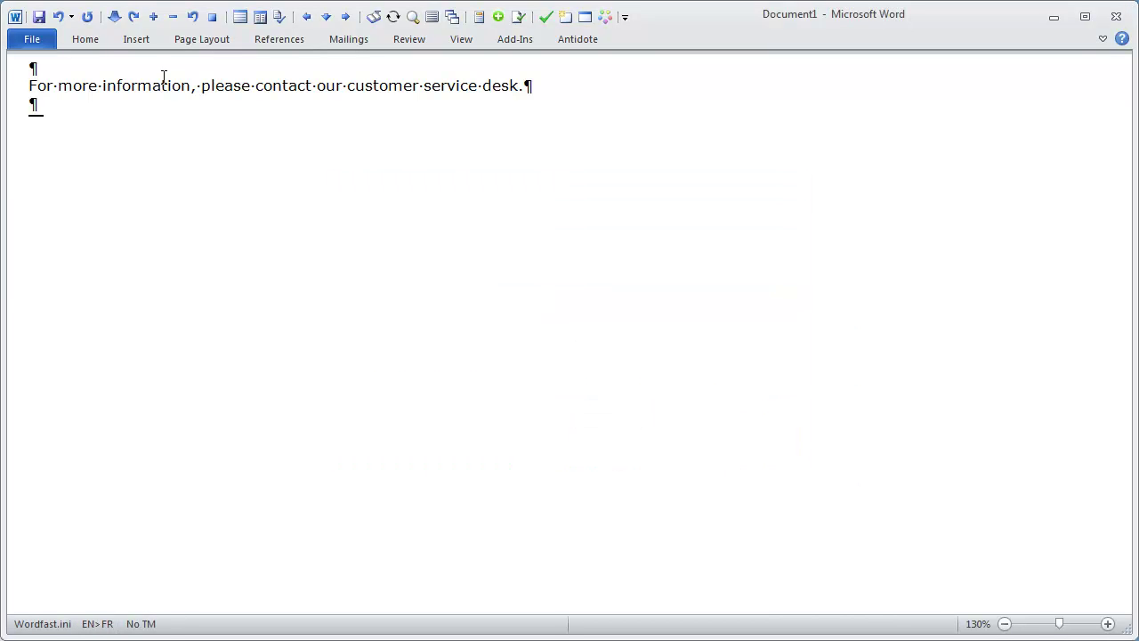
Open the sentence for translation and browse the suggested TM and MT segments, ending on the MT1 suggestion.
left_click(114, 17)
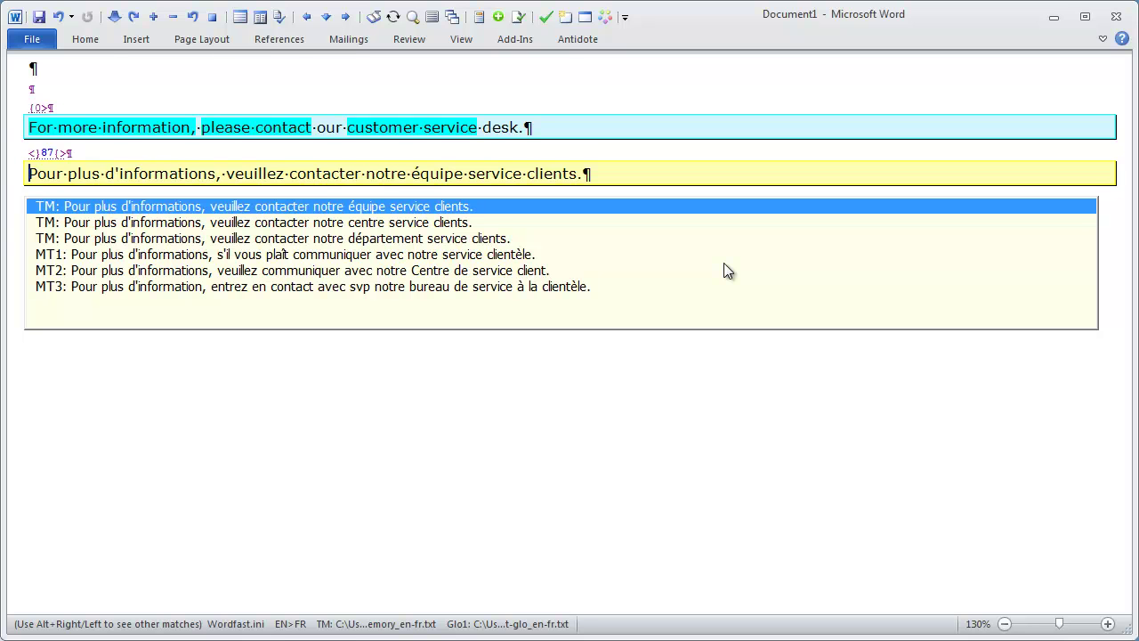
key("Down")
key("Up")
key("Down")
key("Down")
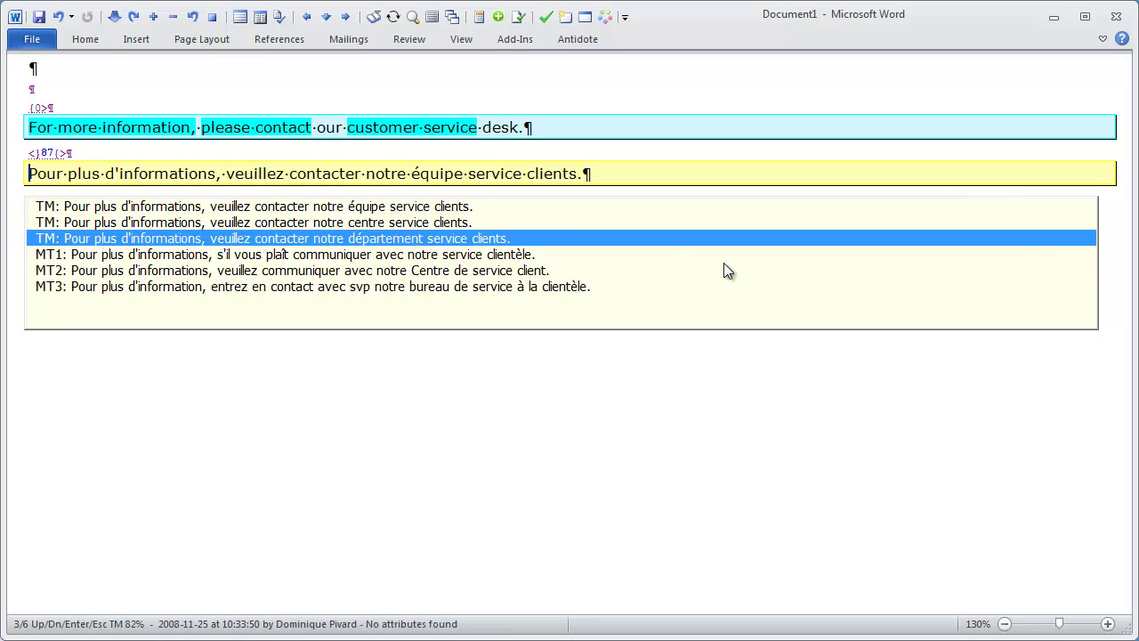
key("Down")
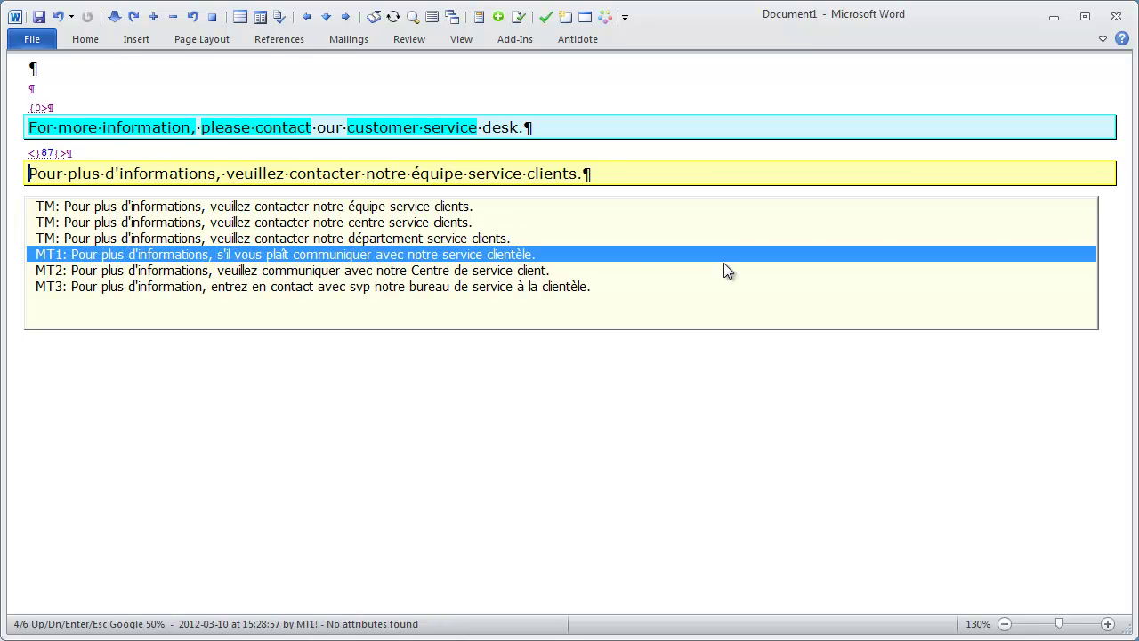
key("Up")
key("Up")
key("Up")
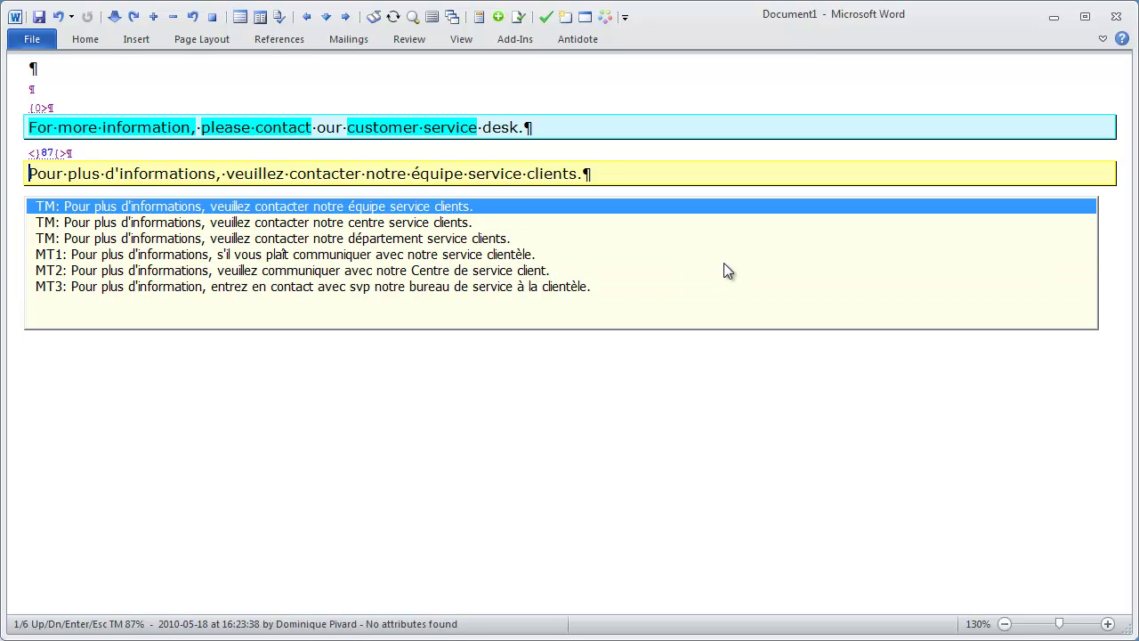
key("Down")
key("Down")
key("Down")
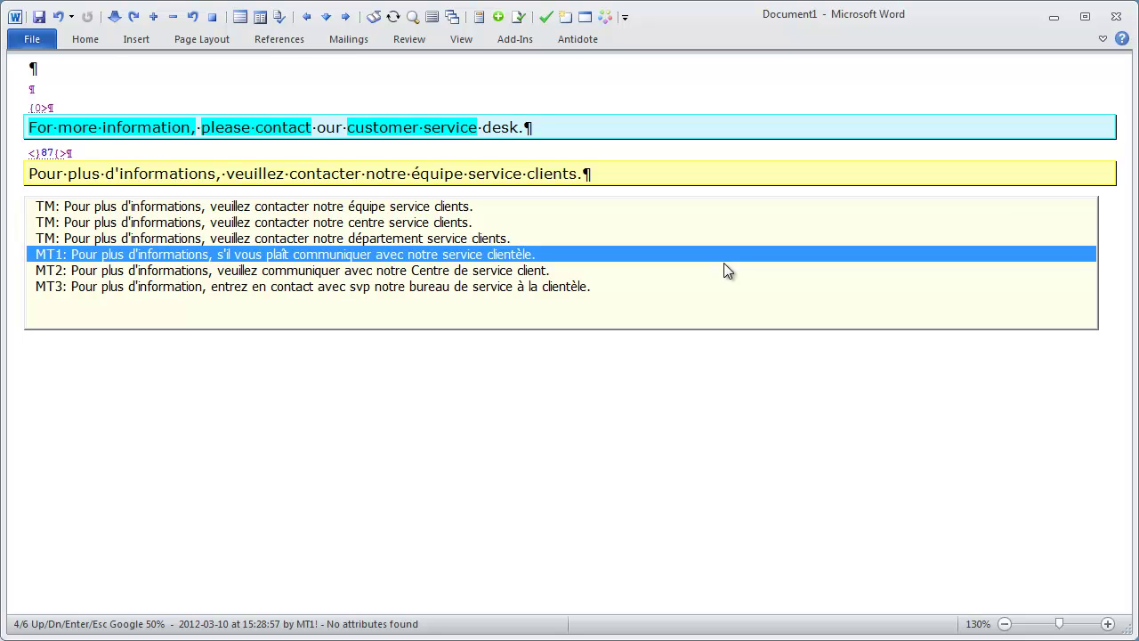
Replace the proposed translation with "Pour plus d'information, veuillez", accepting the glossary term and the single-word suggestion "veuillez".
key("Return")
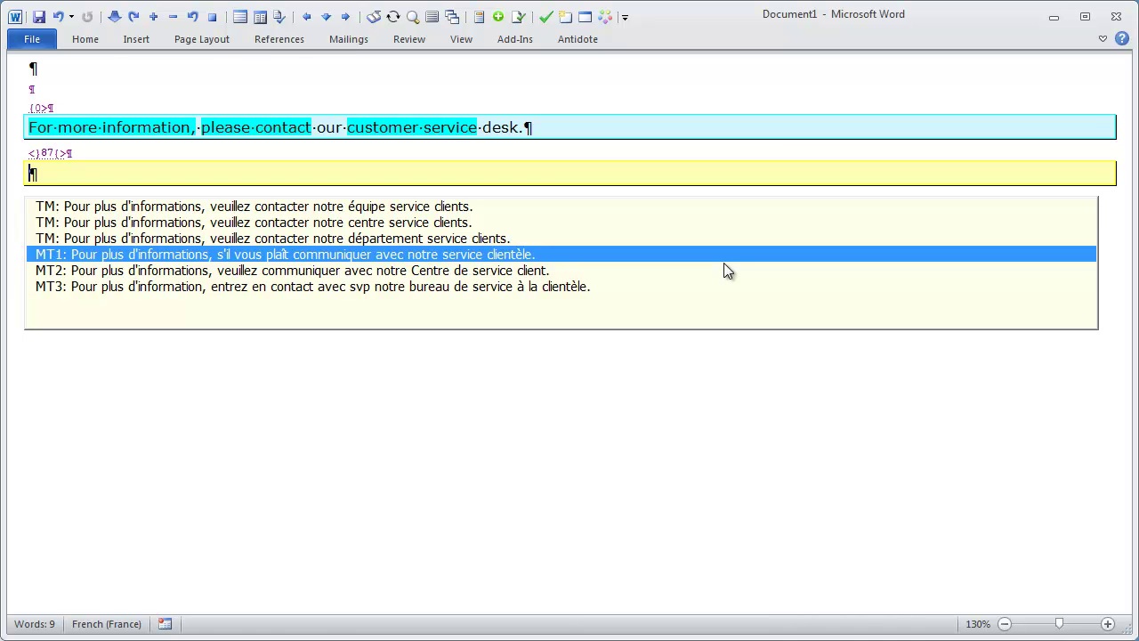
type("Po")
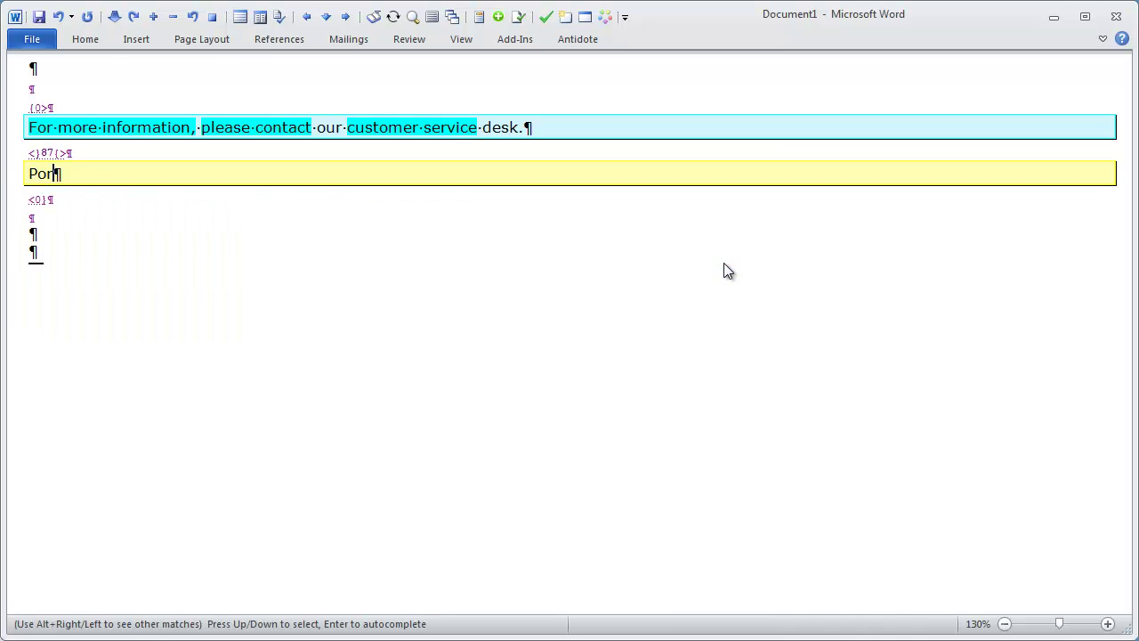
type("u")
key("Return")
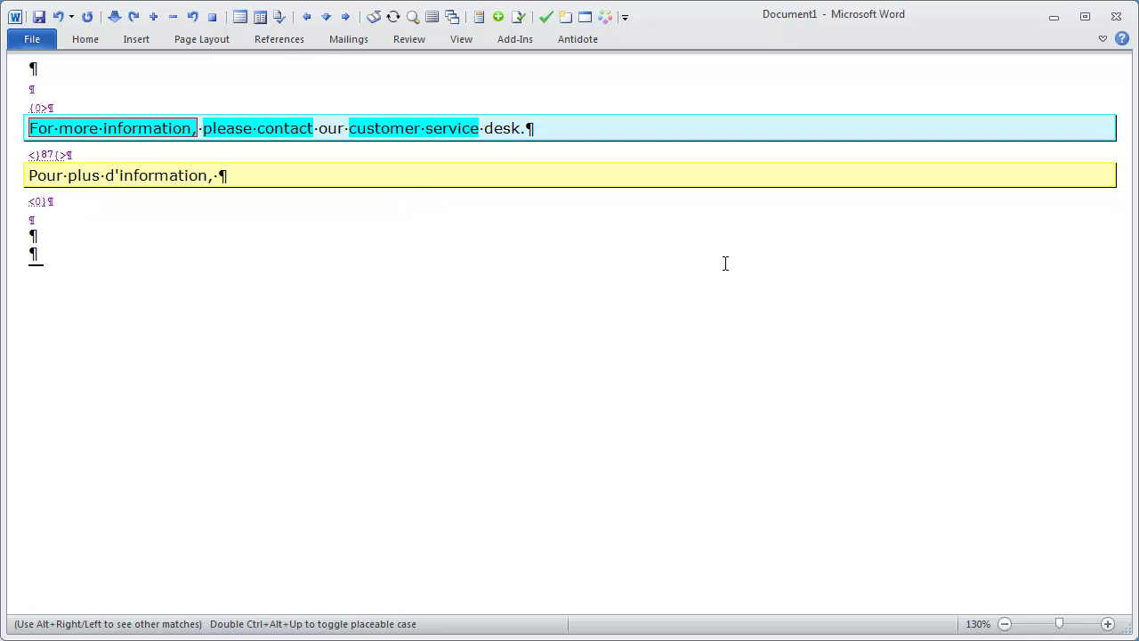
type("ve")
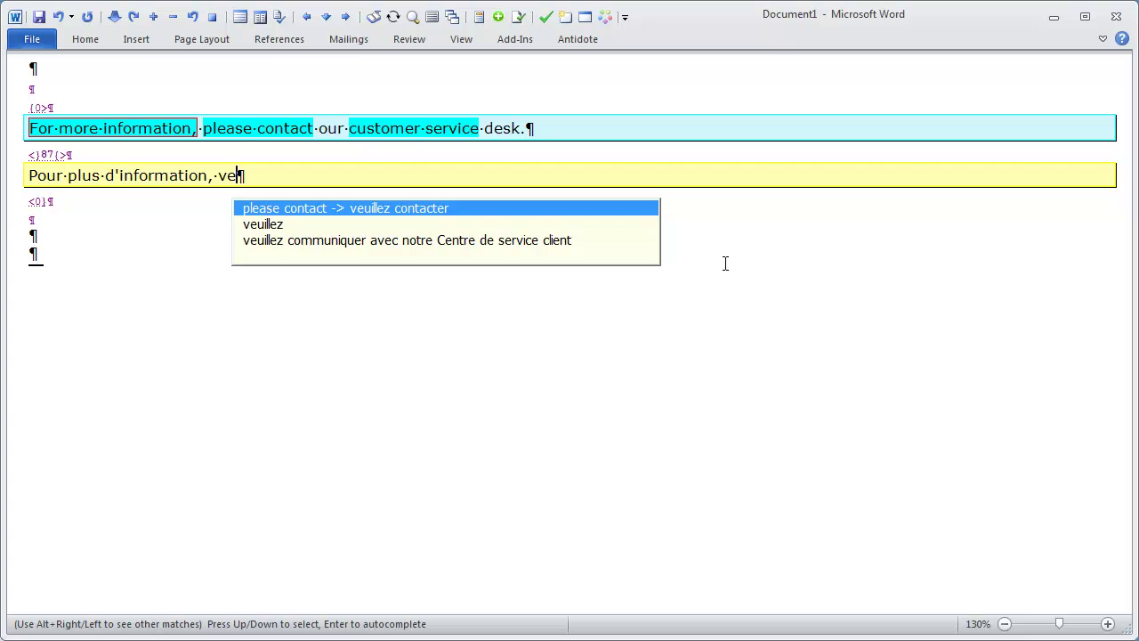
key("Down")
key("Up")
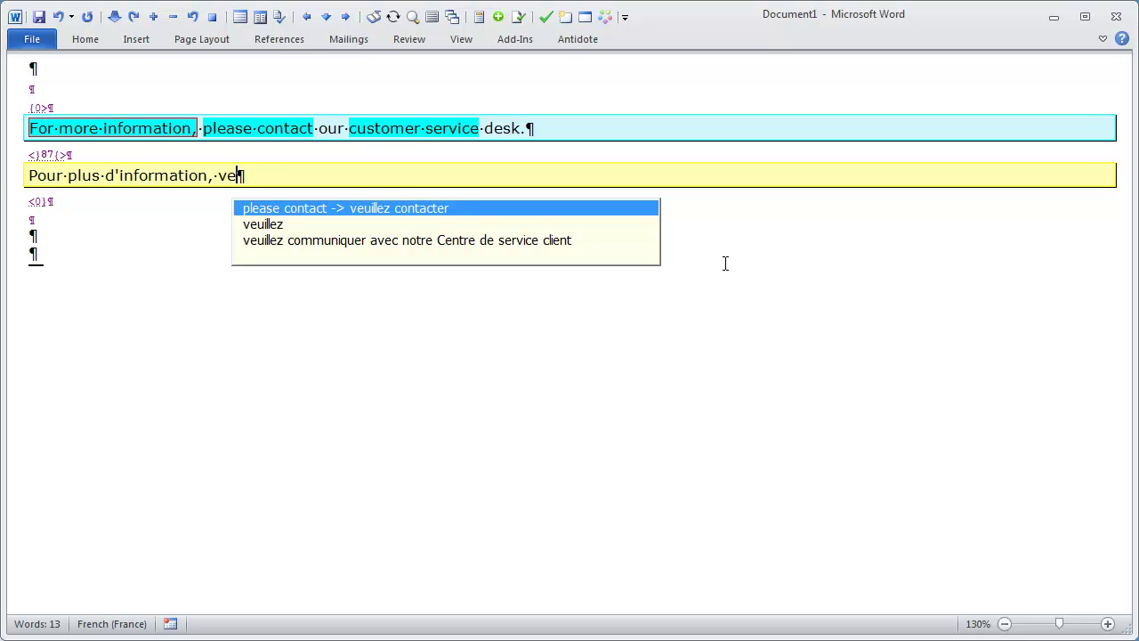
key("Down")
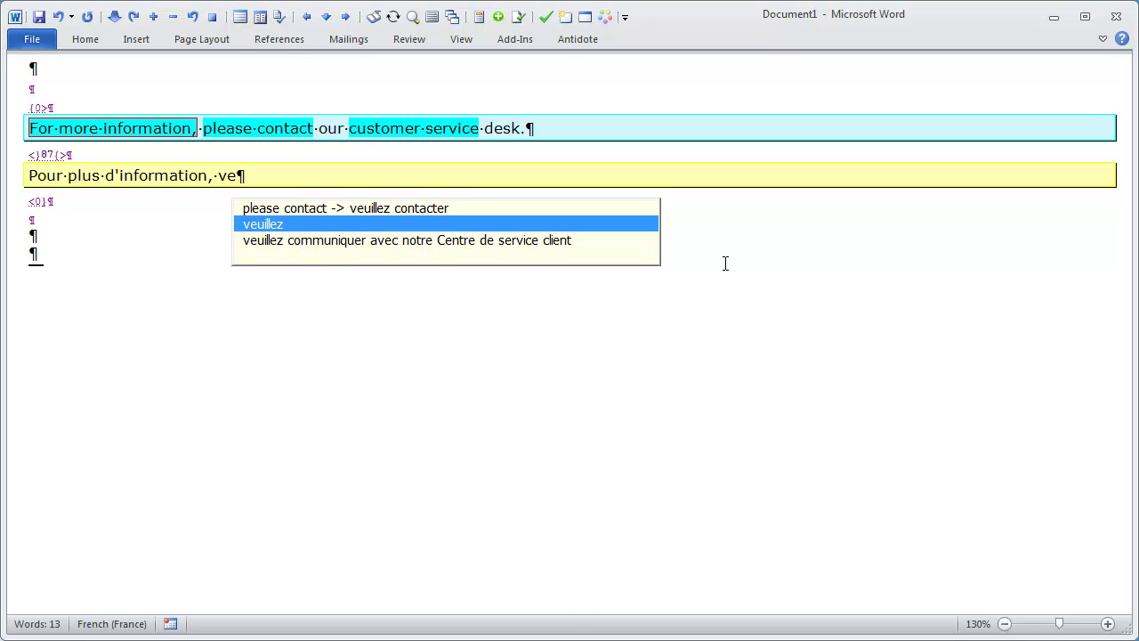
key("Return")
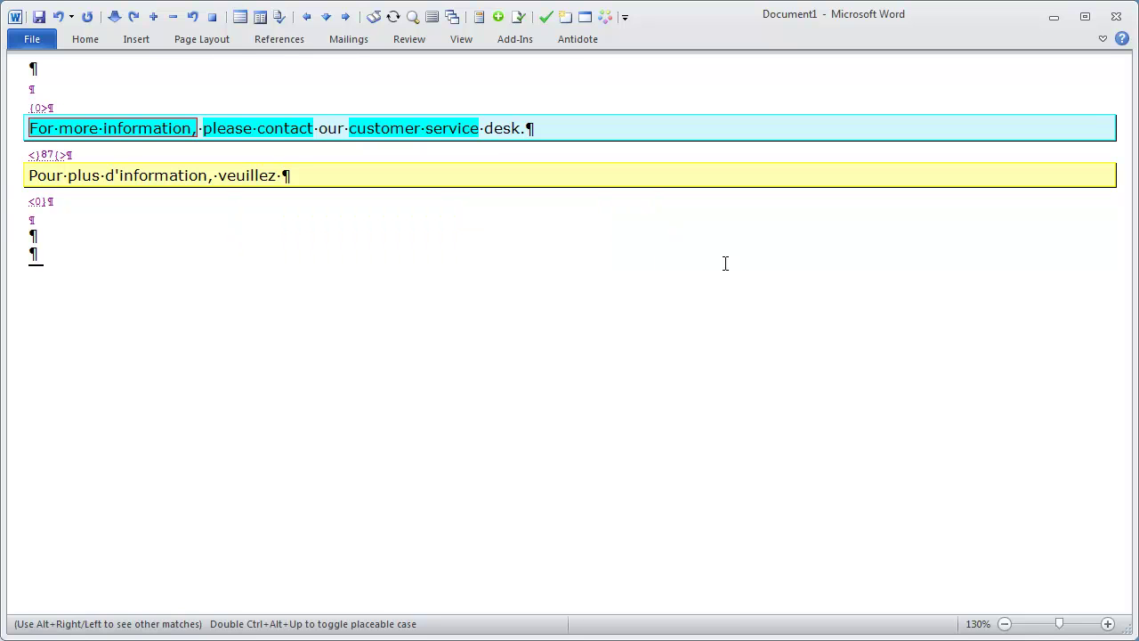
Continue the translation with "contacter notre bureau", using AutoComplete suggestions and accepting the single-word suggestion "bureau".
type("con")
key("Down")
key("Return")
type("er notre bu")
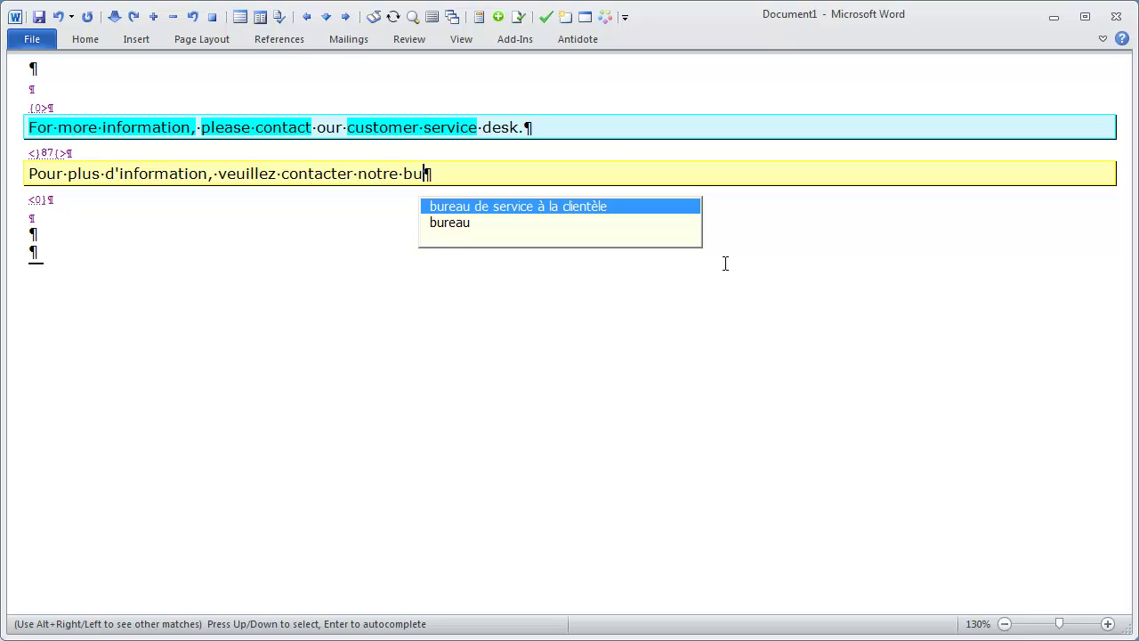
key("Down")
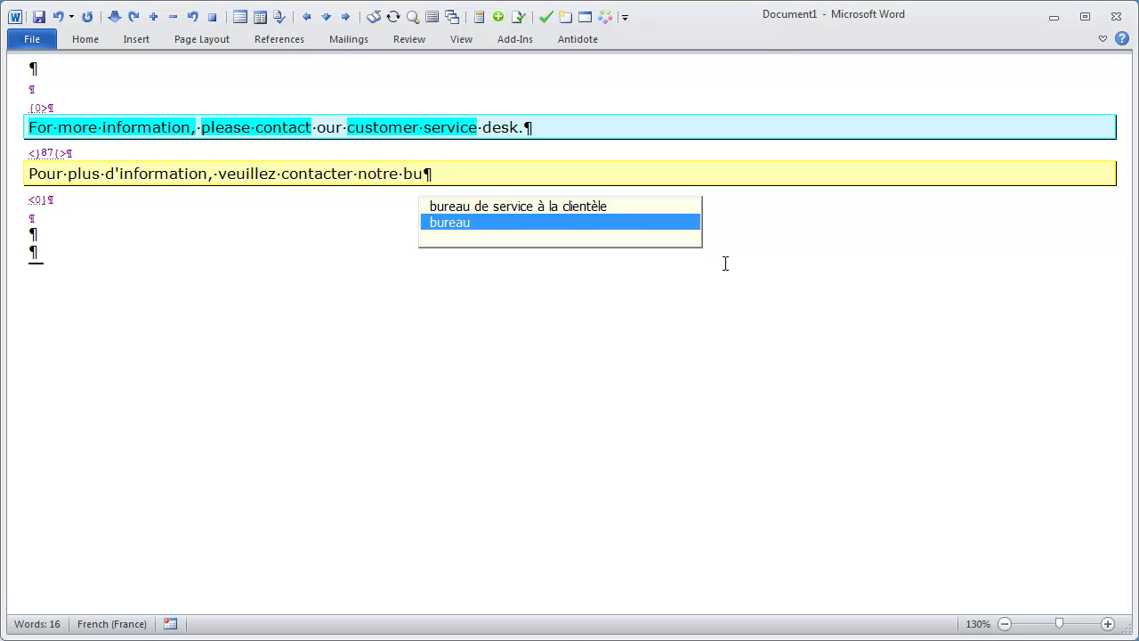
key("Return")
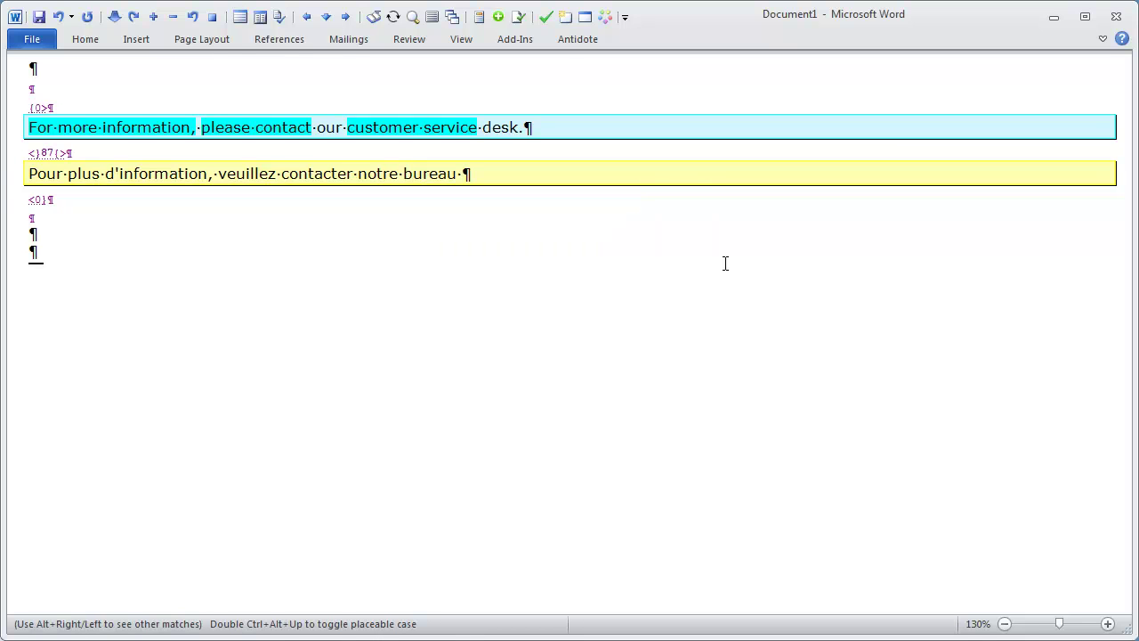
Start the next word with "ser" and browse the AutoComplete suggestions for "customer service", ending on "service".
type("ser")
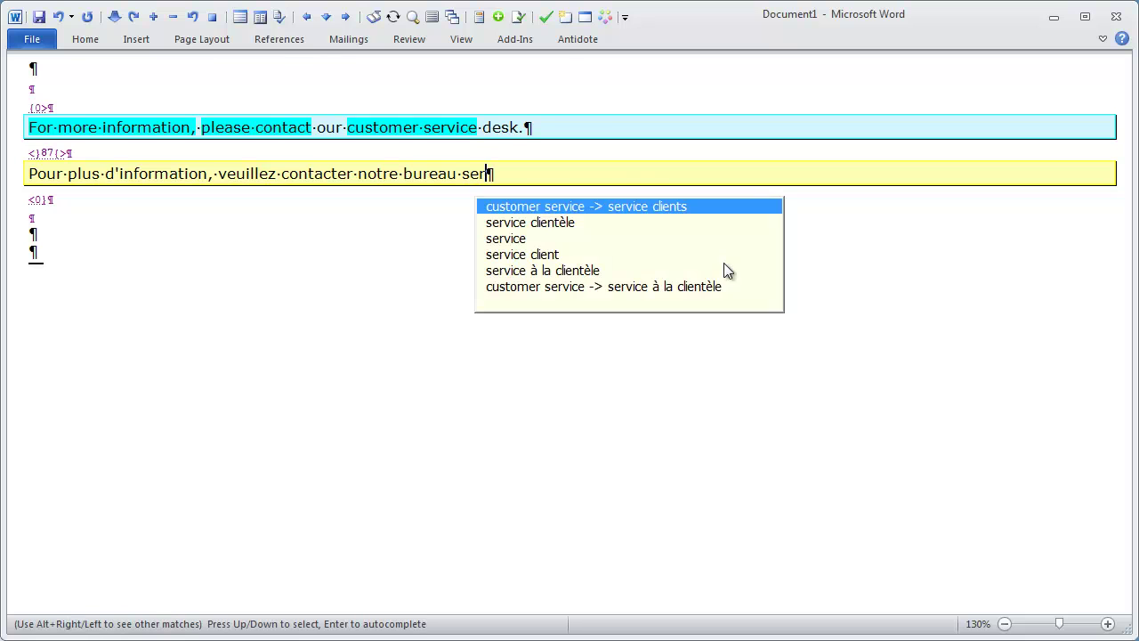
key("Down")
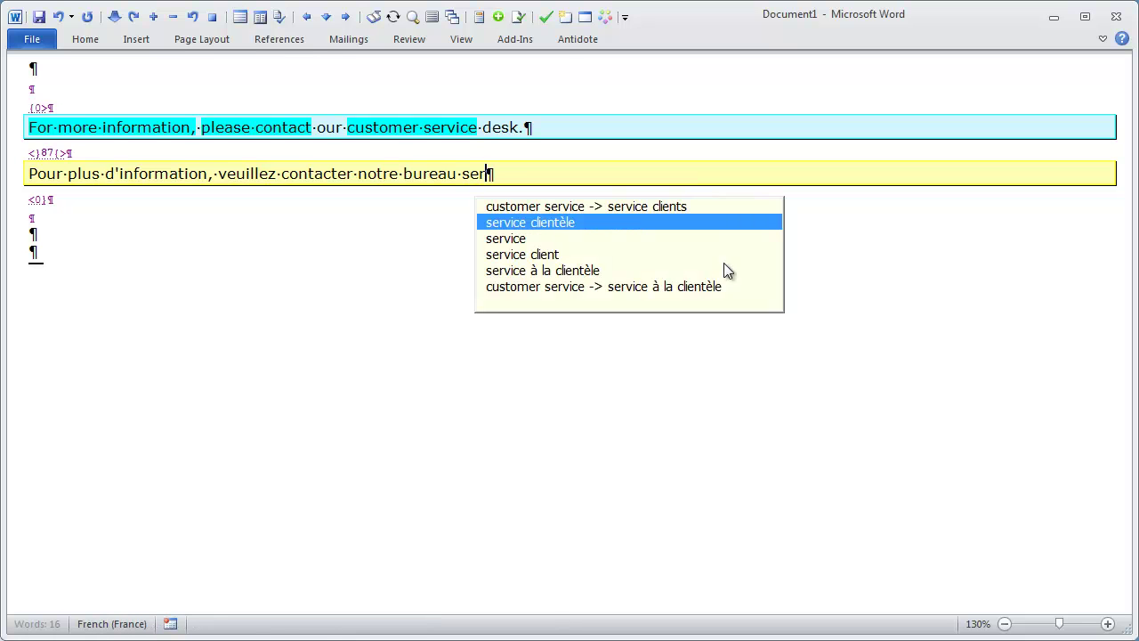
key("Up")
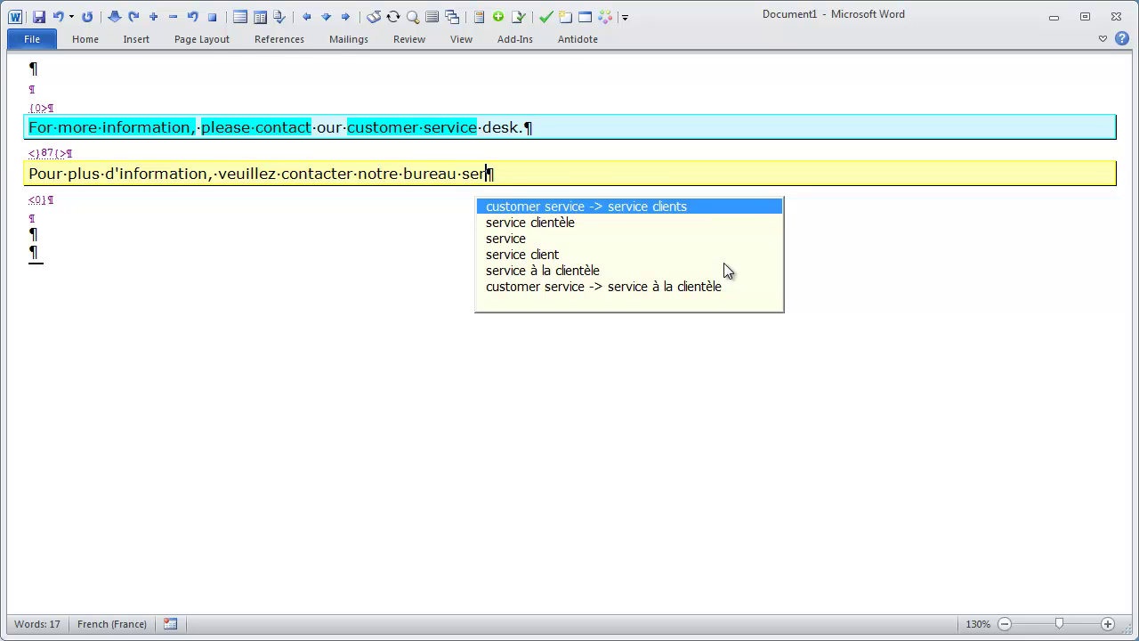
key("Down")
key("Down")
key("Down")
key("Down")
key("Down")
key("Up")
key("Up")
key("Up")
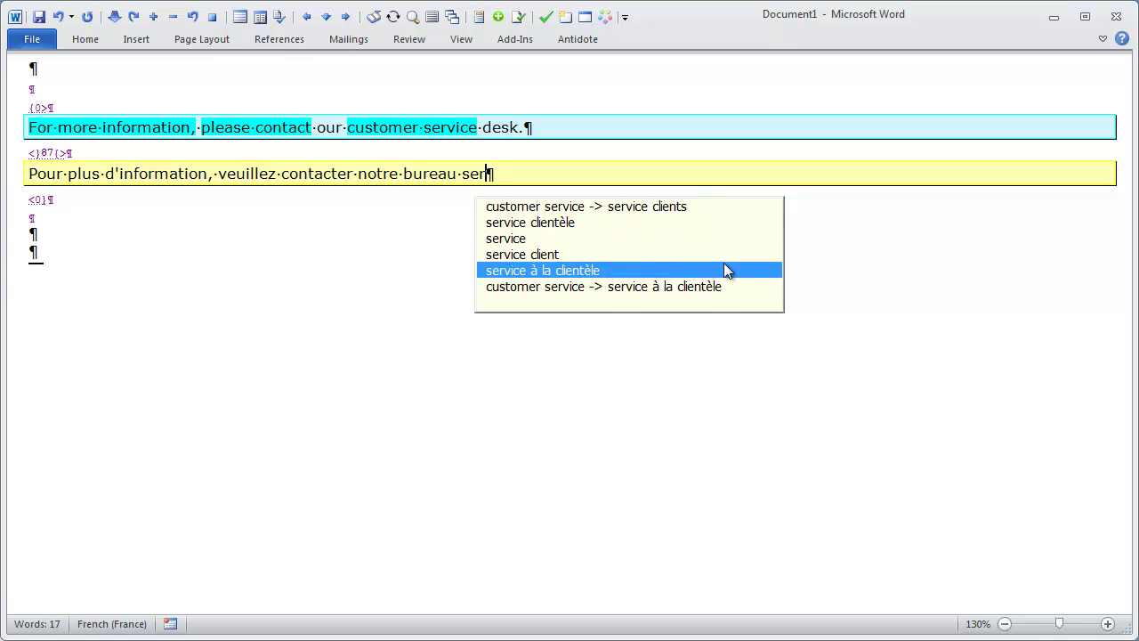
key("Up")
key("Down")
key("Down")
key("Up")
key("Up")
key("Up")
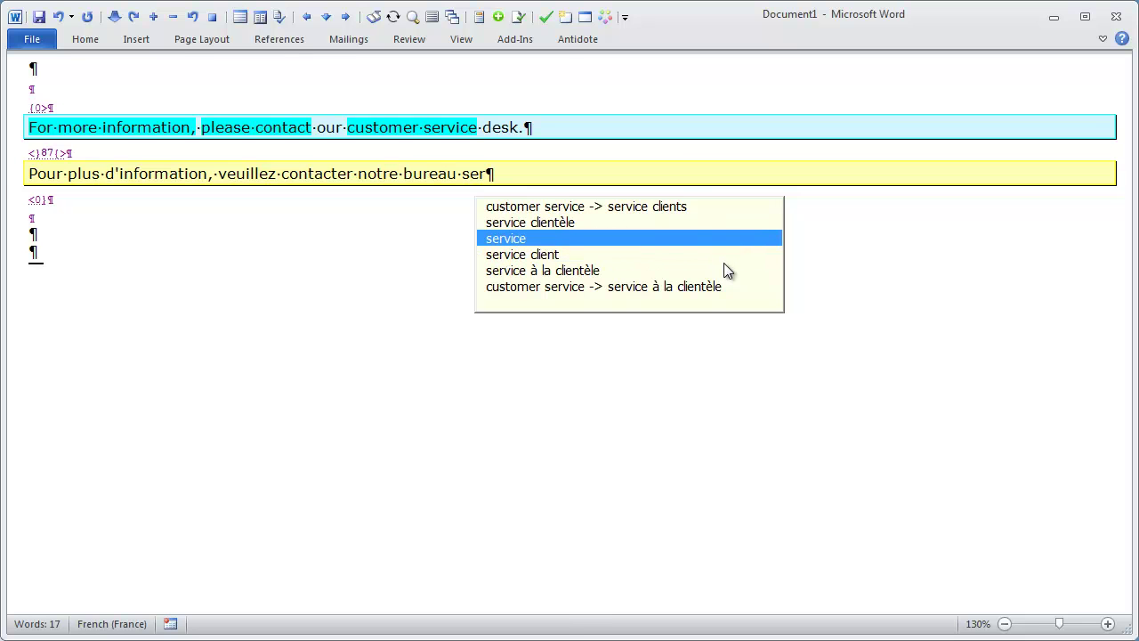
Discard the unfinished translation, restore the original English sentence and end the translation session.
key("Return")
key("alt+Delete")
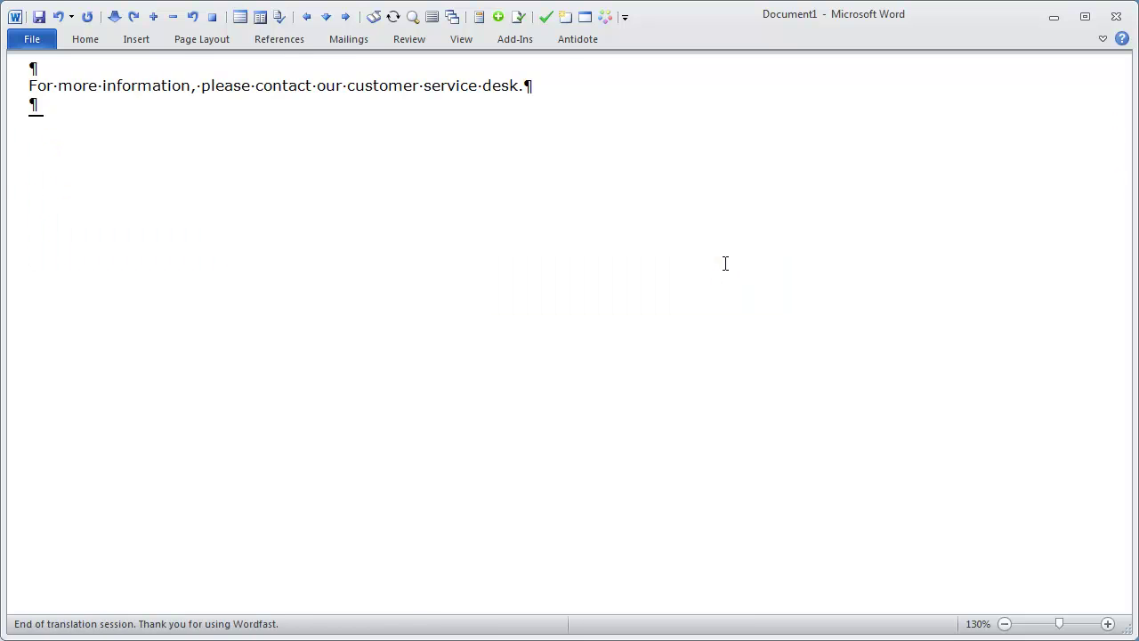